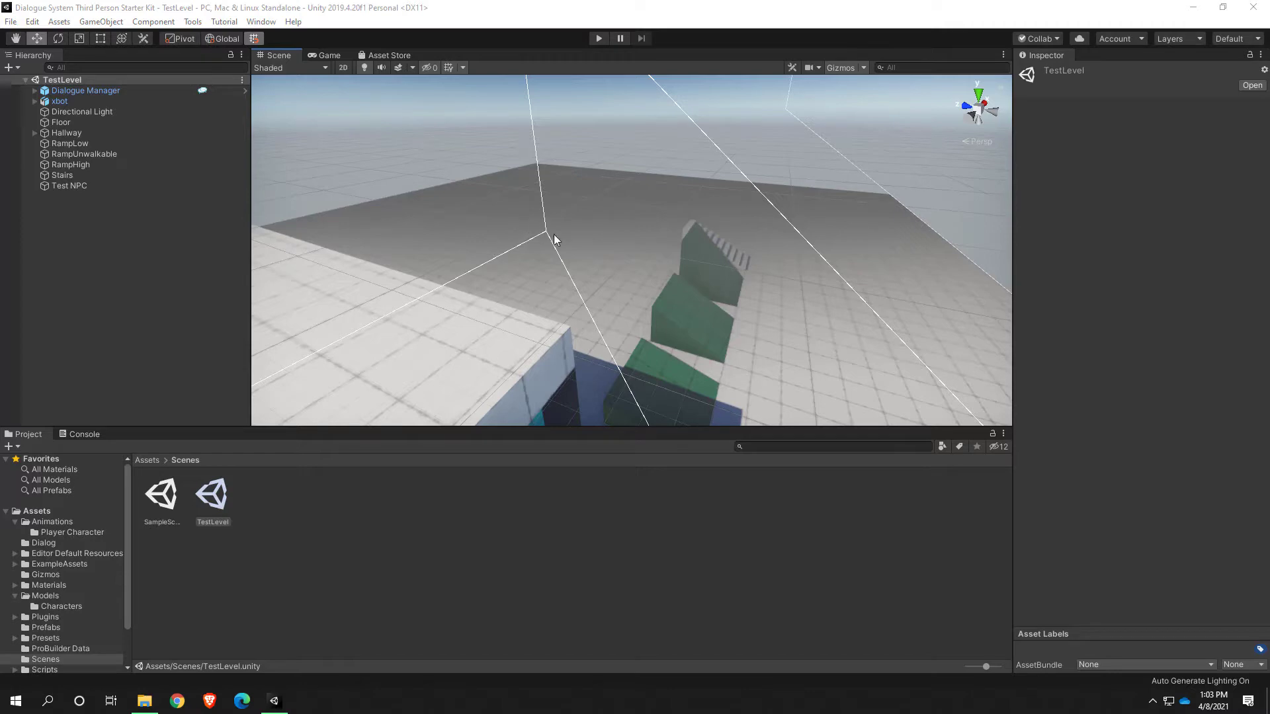
Step: Open the Asset Store inside the editor and show the account's My Assets list
alt+drag(640, 268, 501, 259)
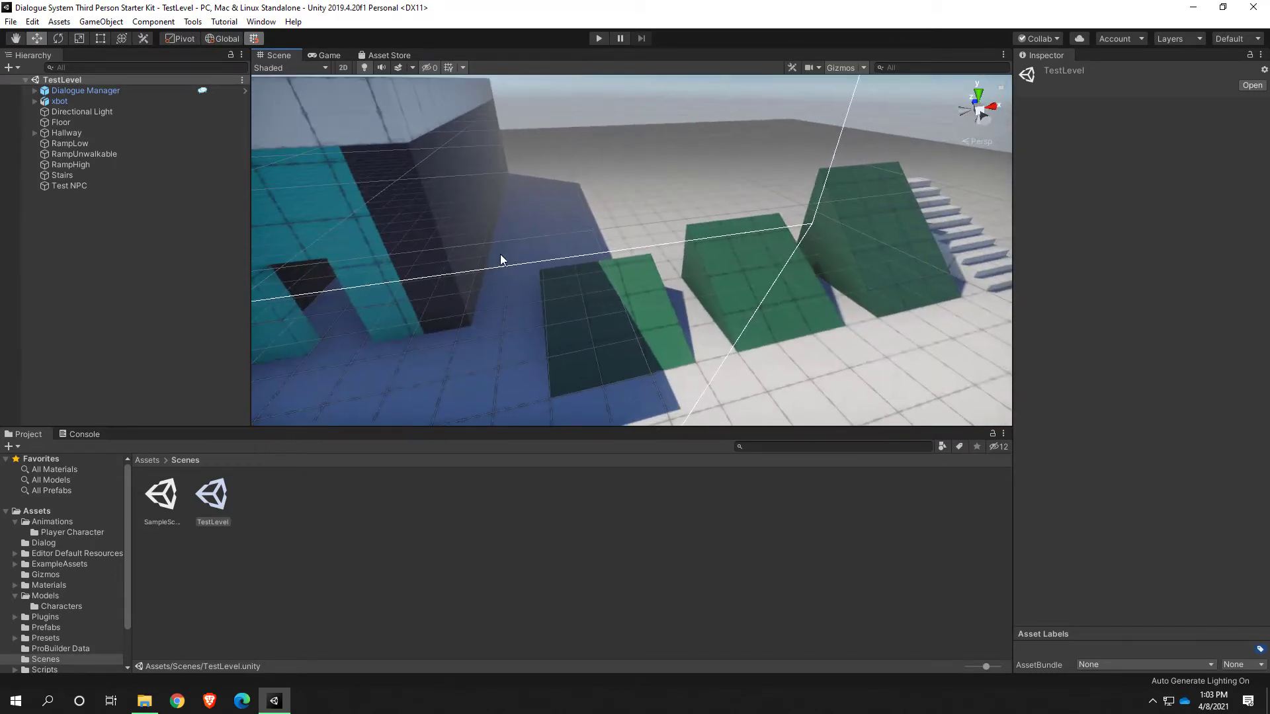
click(389, 55)
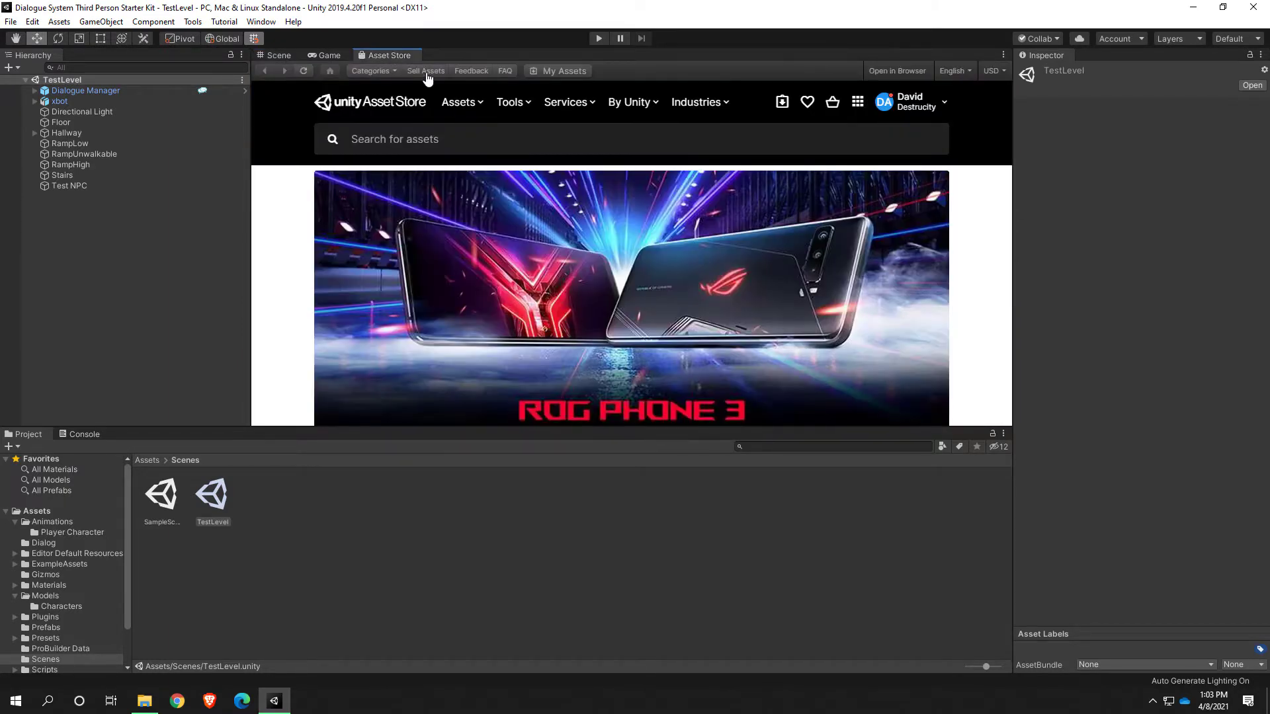
click(930, 107)
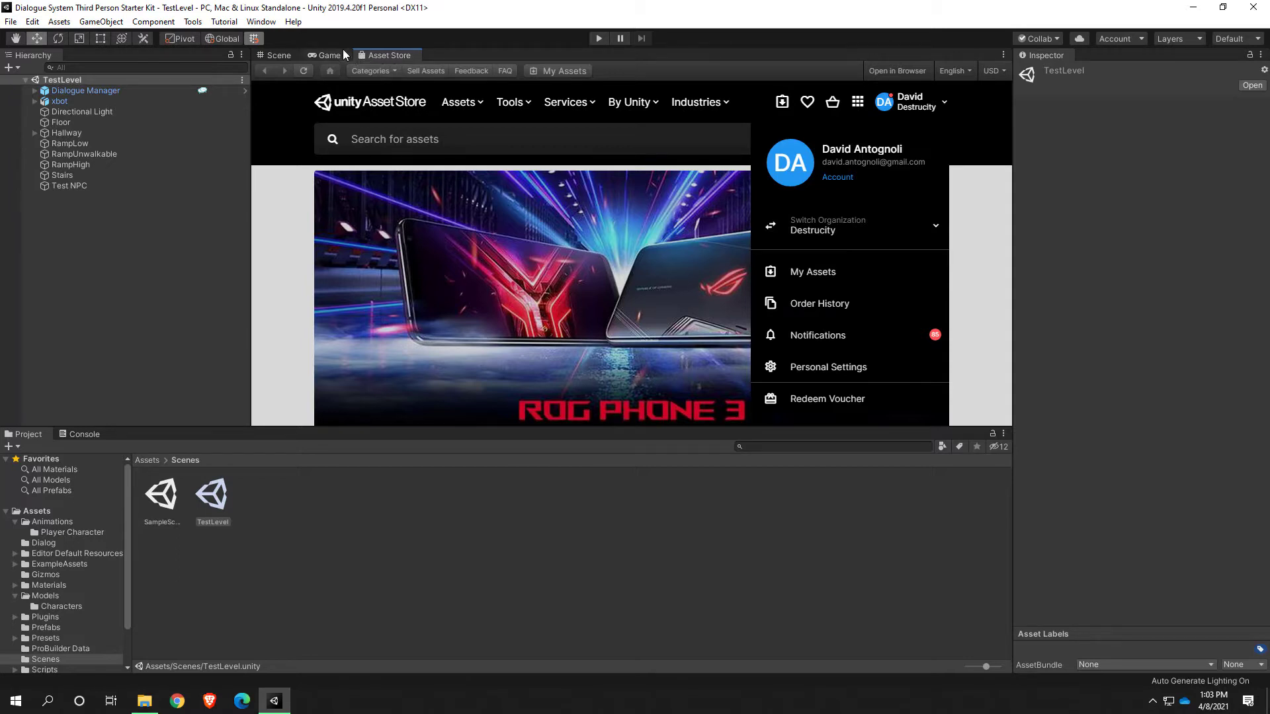
click(262, 22)
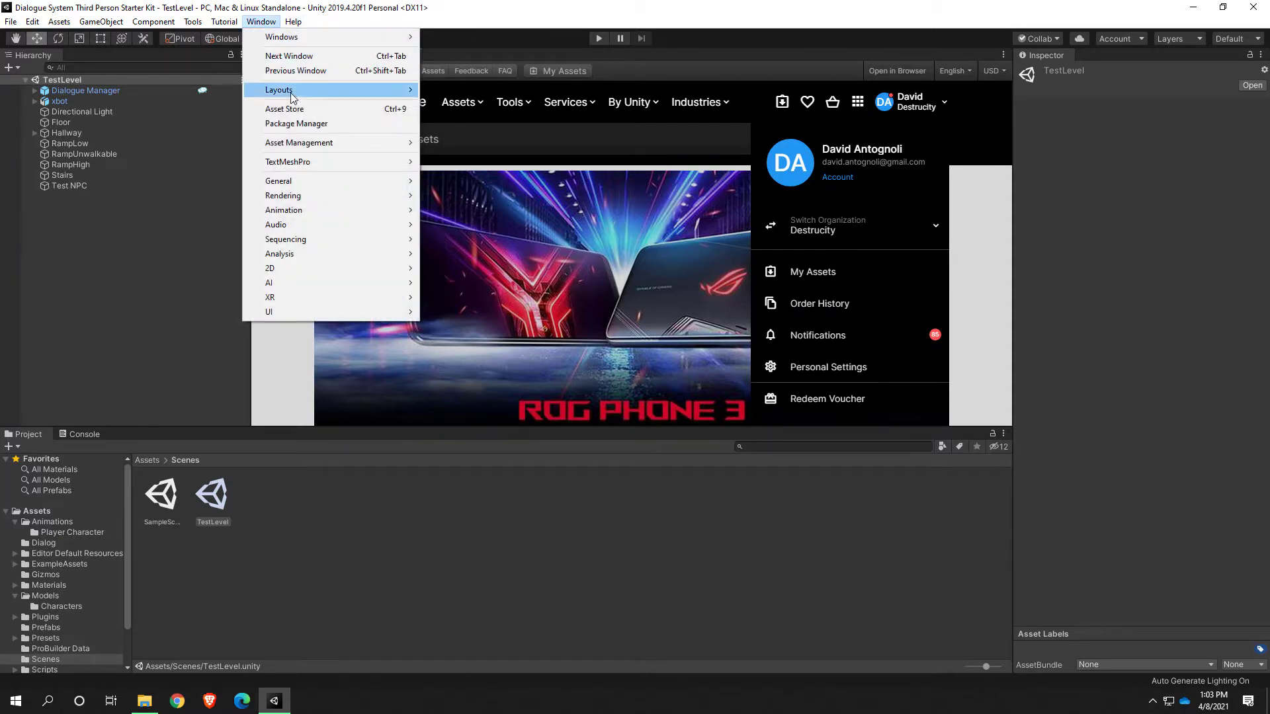
click(548, 54)
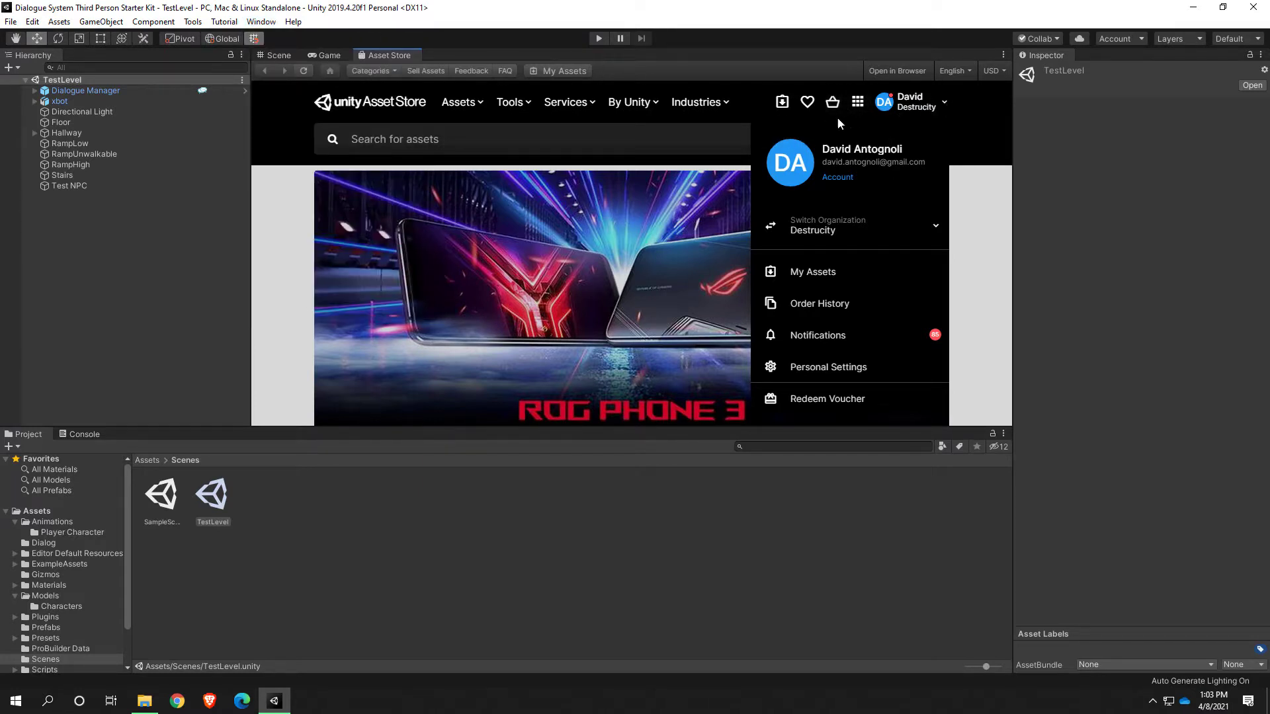
click(781, 105)
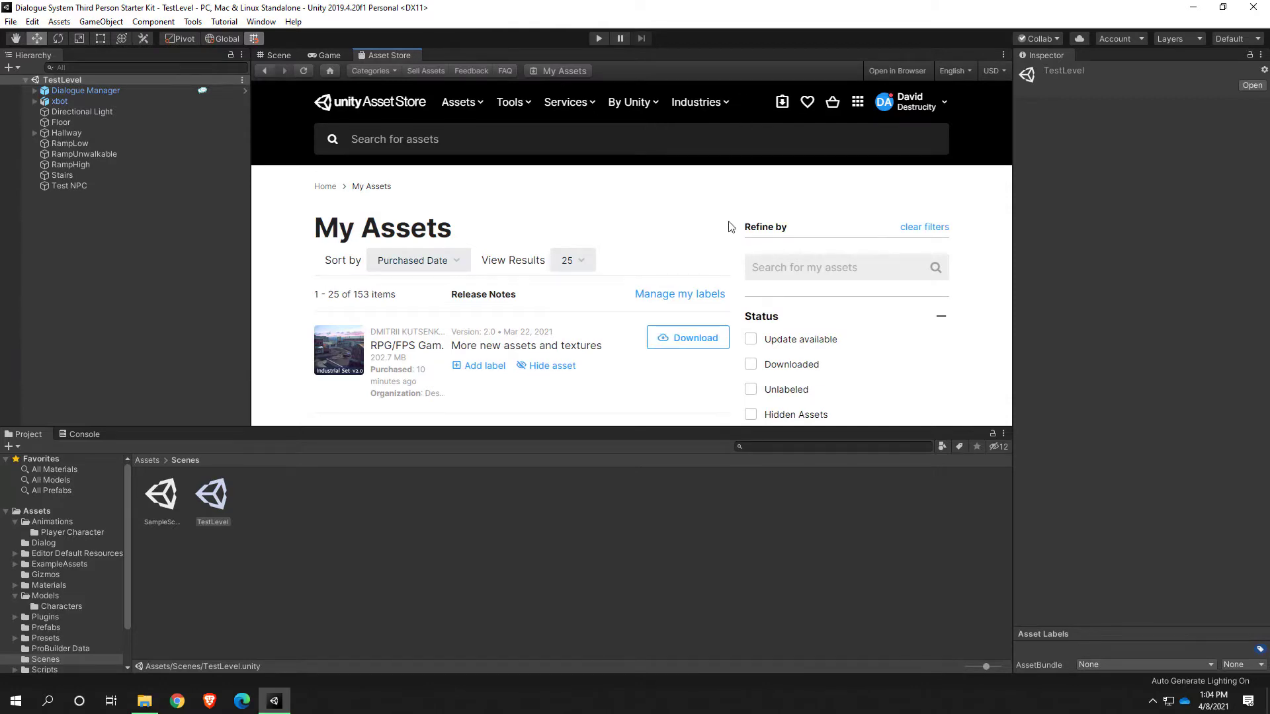
Step: Find the Destroyed City pack among the purchased assets and download it
scroll(522, 256, down, 2)
scroll(522, 256, down, 2)
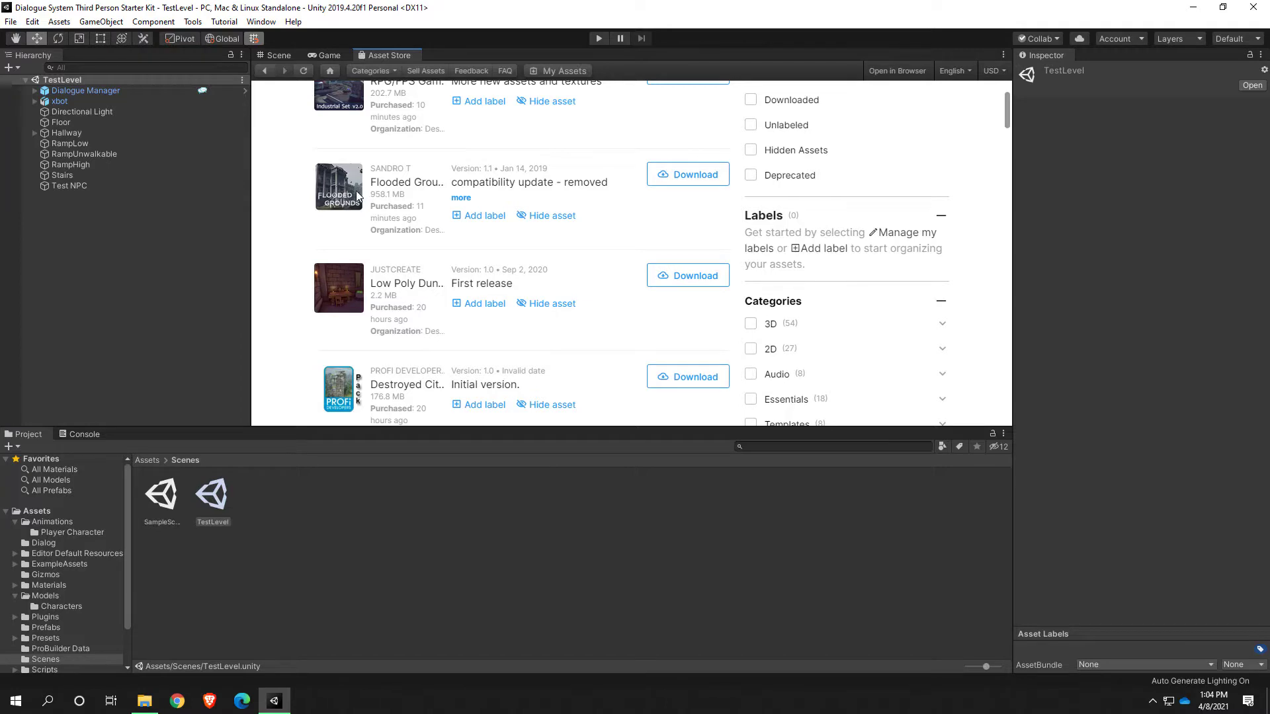
scroll(392, 197, up, 1)
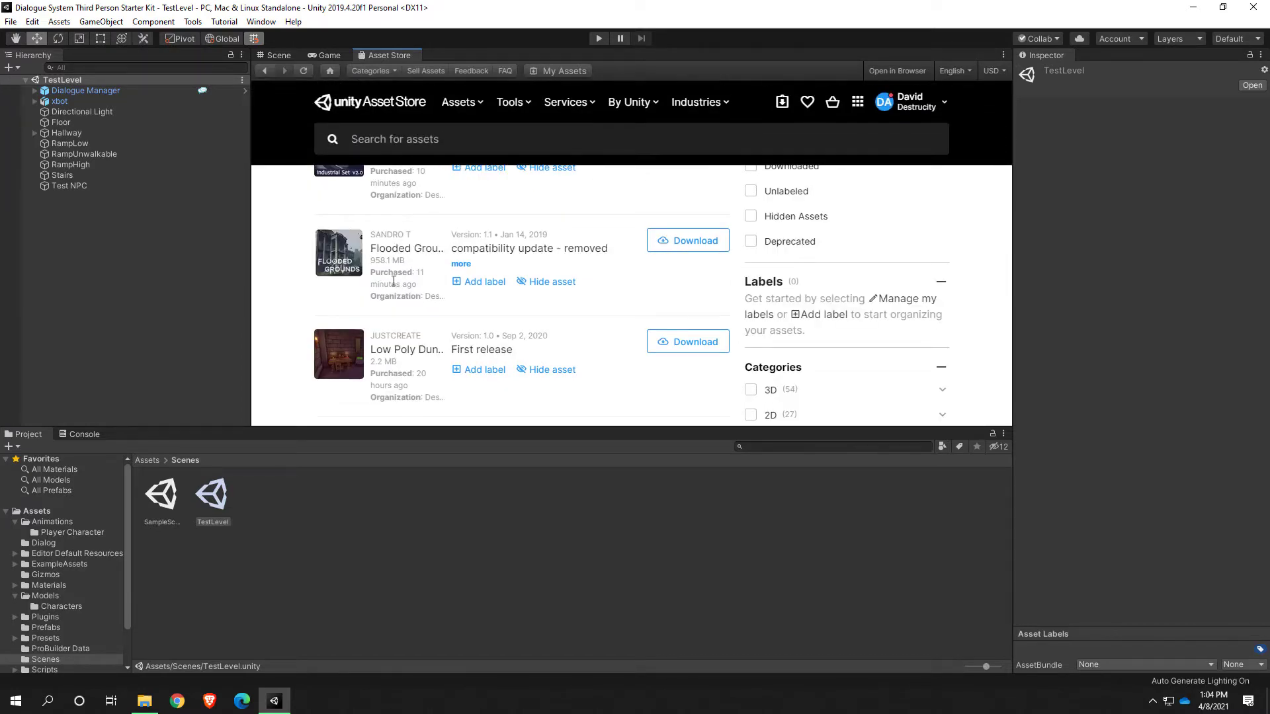
scroll(389, 271, up, 1)
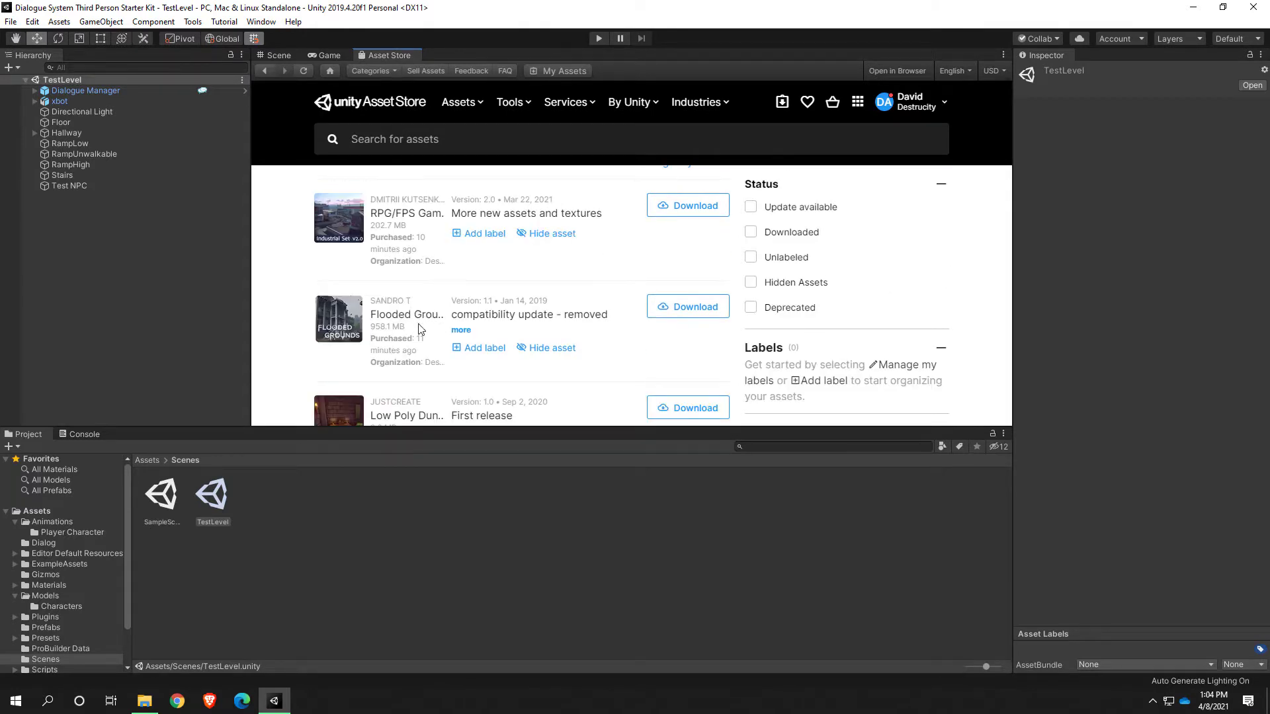
scroll(414, 323, down, 1)
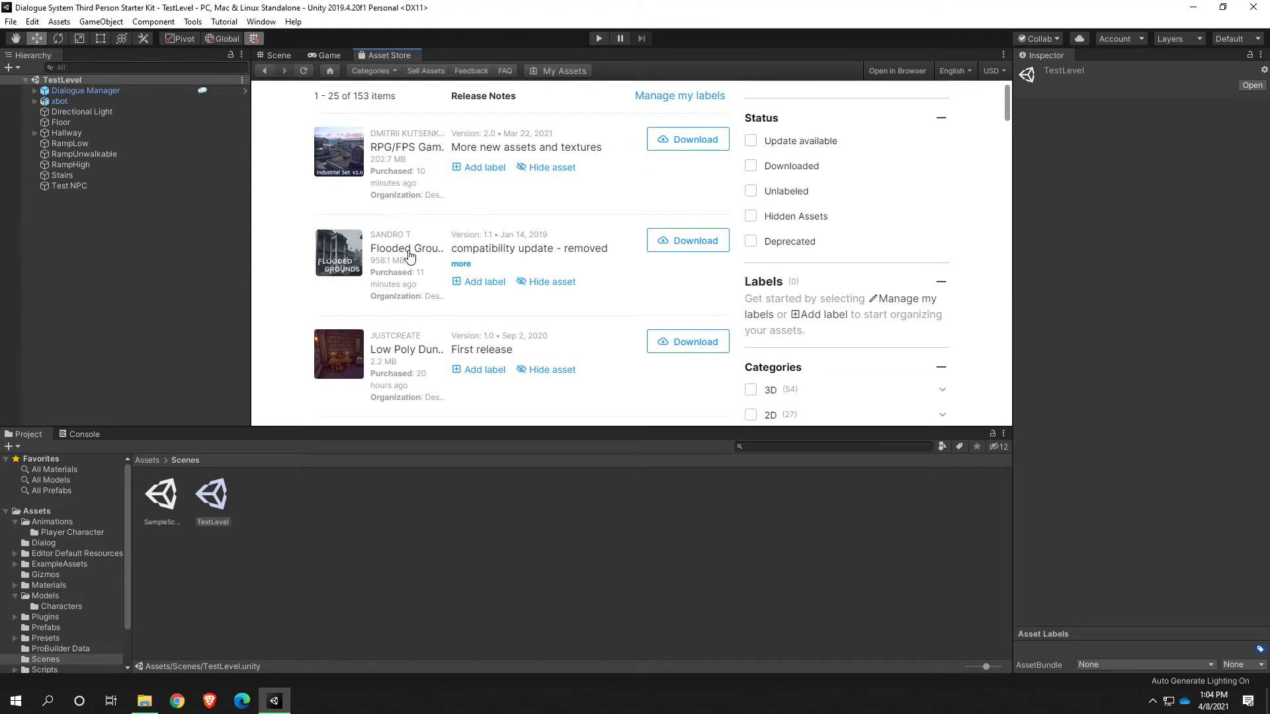
scroll(408, 255, down, 3)
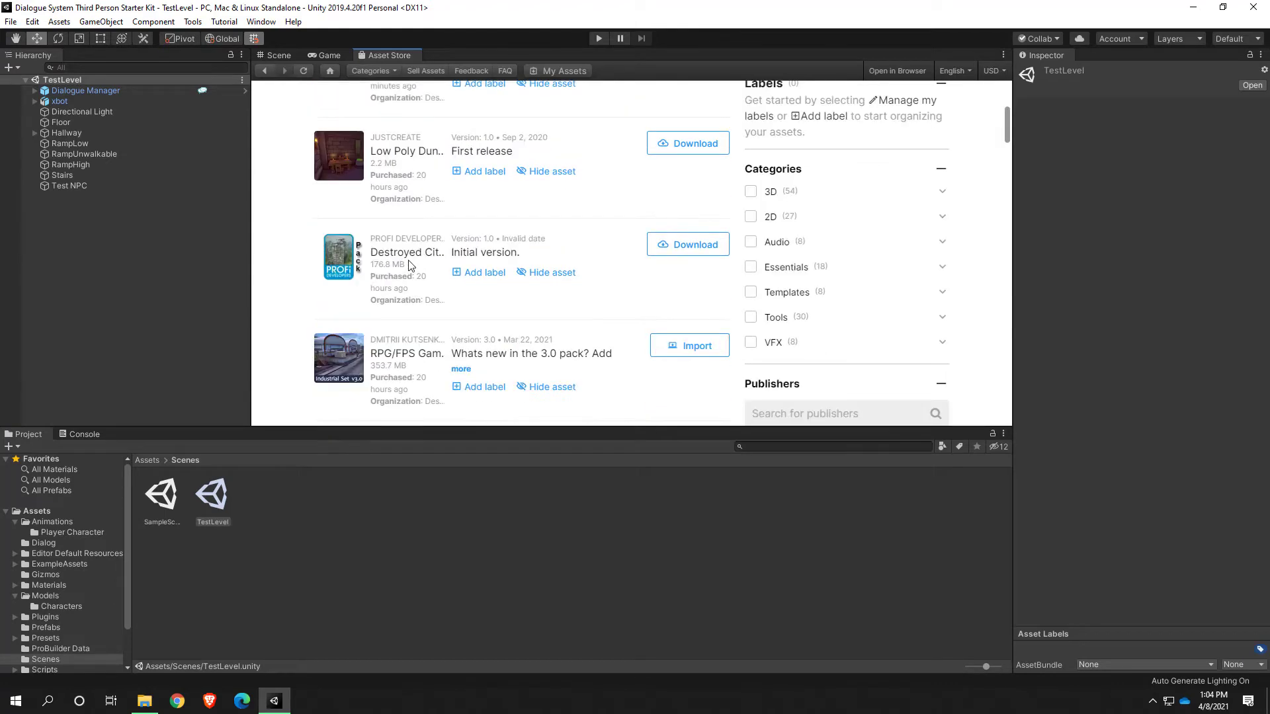
scroll(407, 271, up, 2)
scroll(405, 276, down, 1)
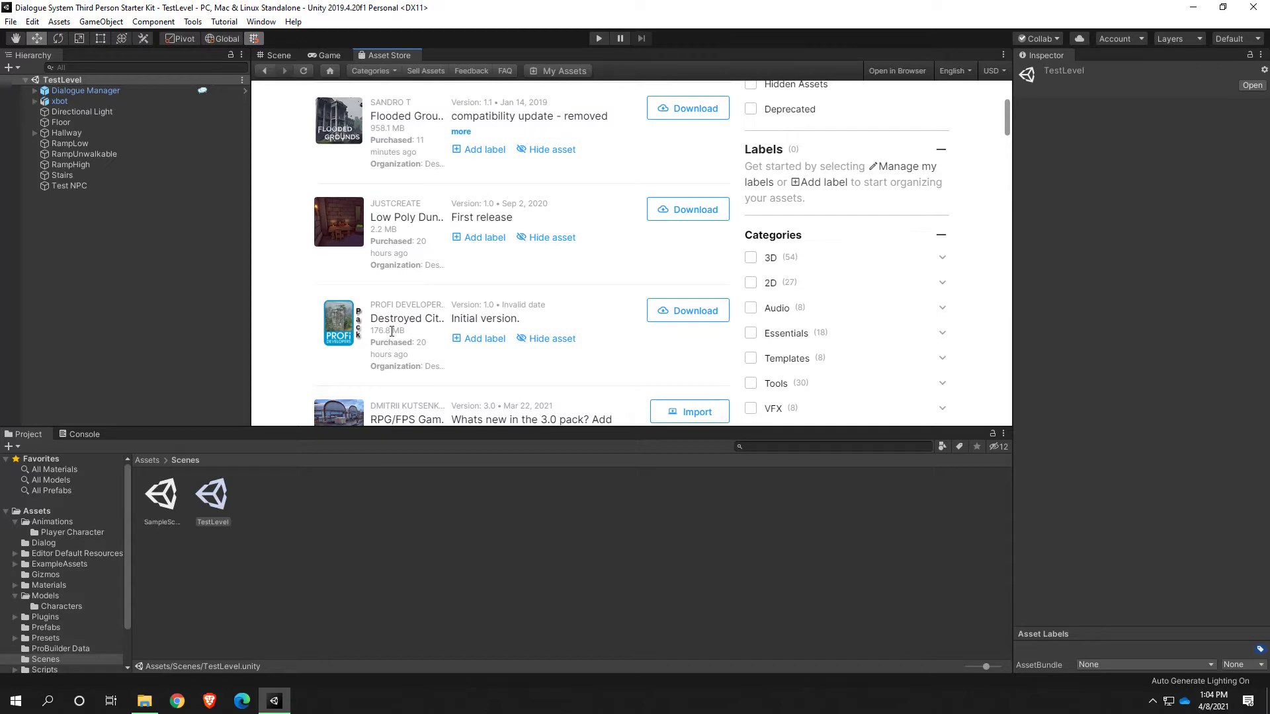
click(686, 311)
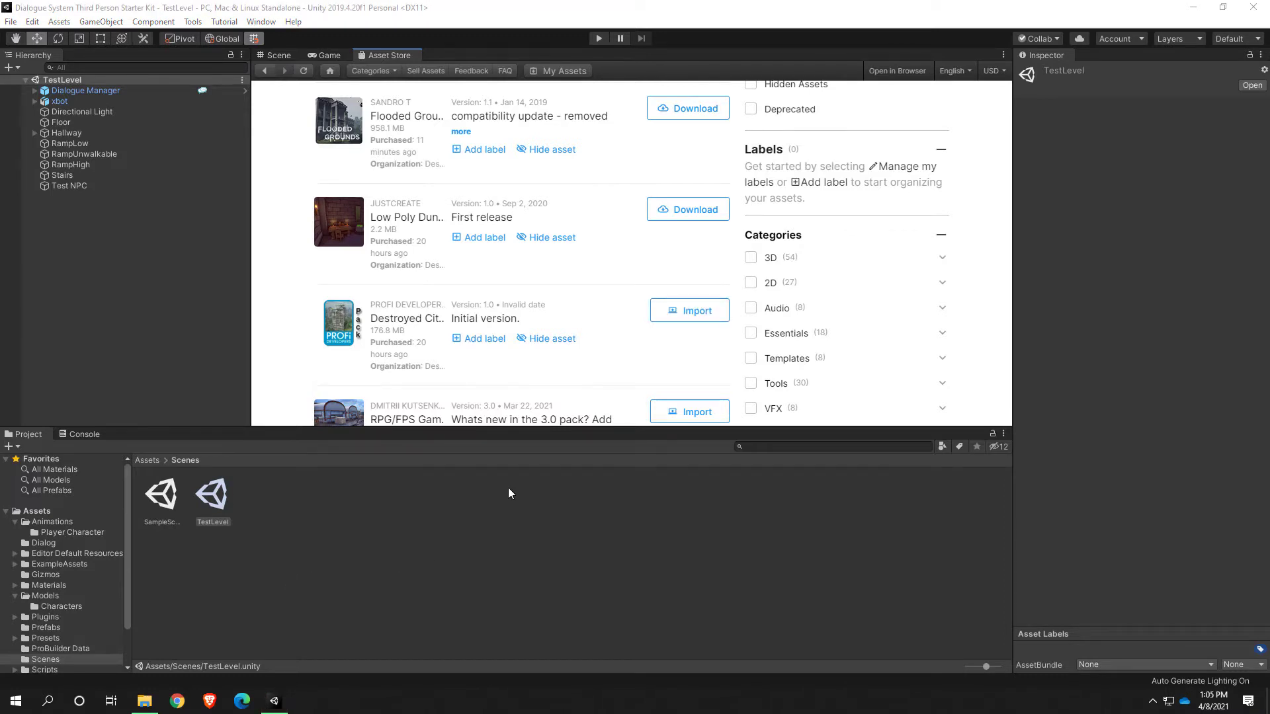
Step: Import all contents of the Destroyed City FREE package into the project and accept the automatic upgrade of obsolete APIs
click(689, 320)
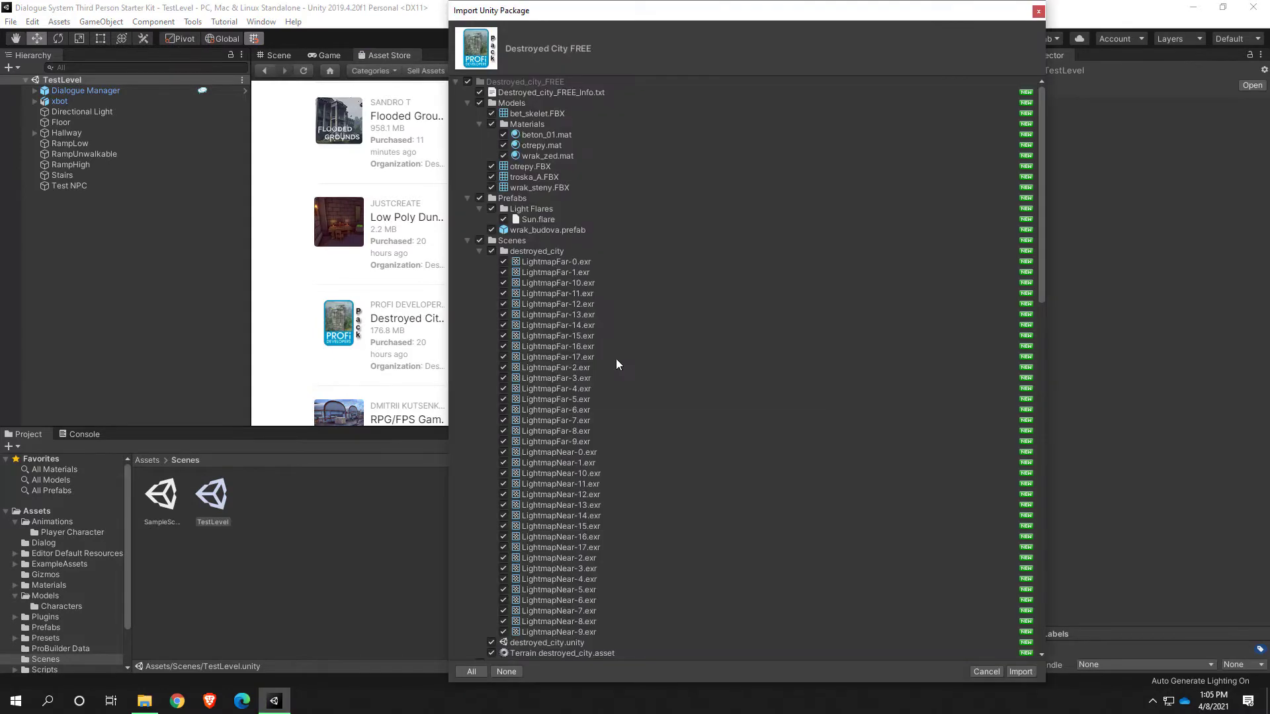
scroll(625, 284, down, 8)
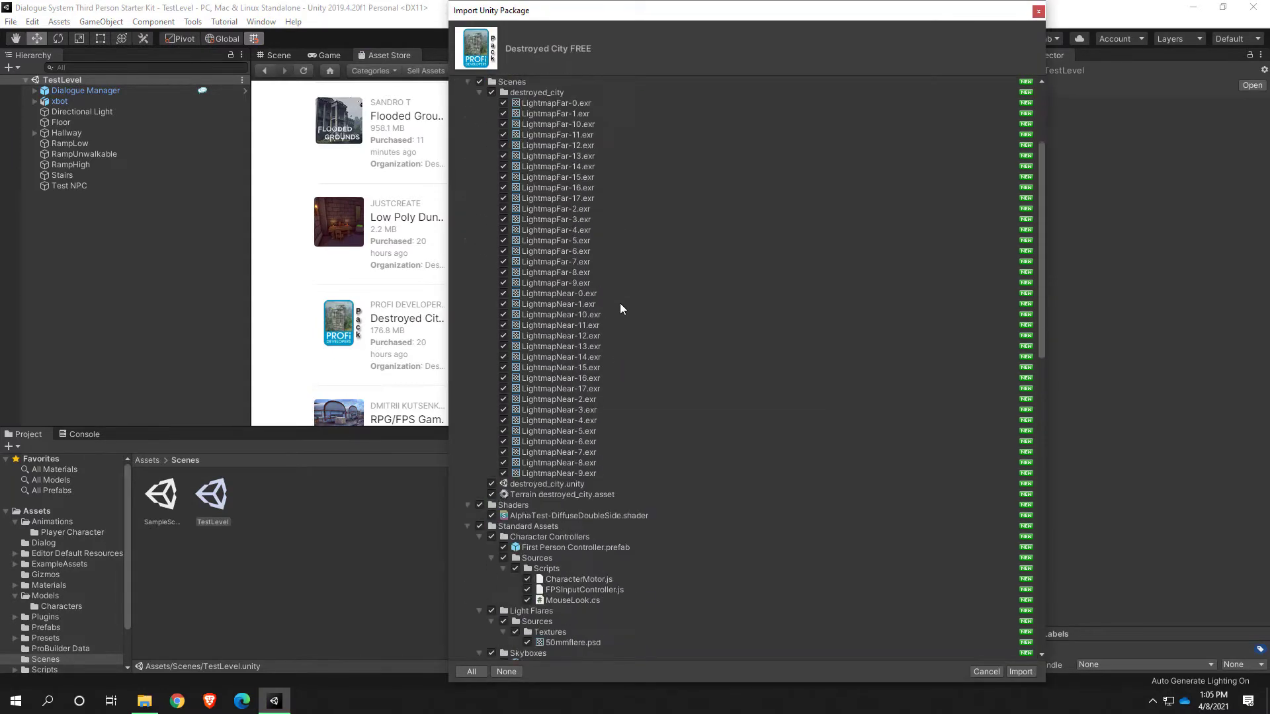
scroll(623, 350, up, 8)
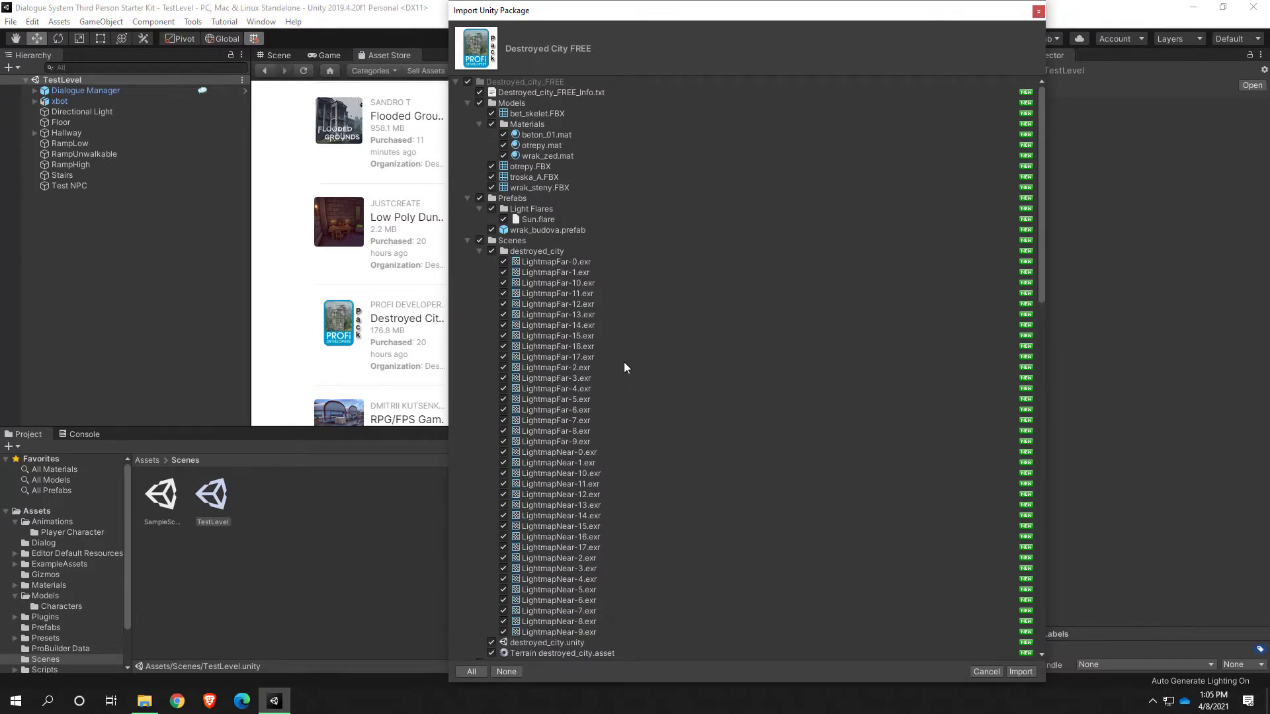
scroll(621, 348, down, 15)
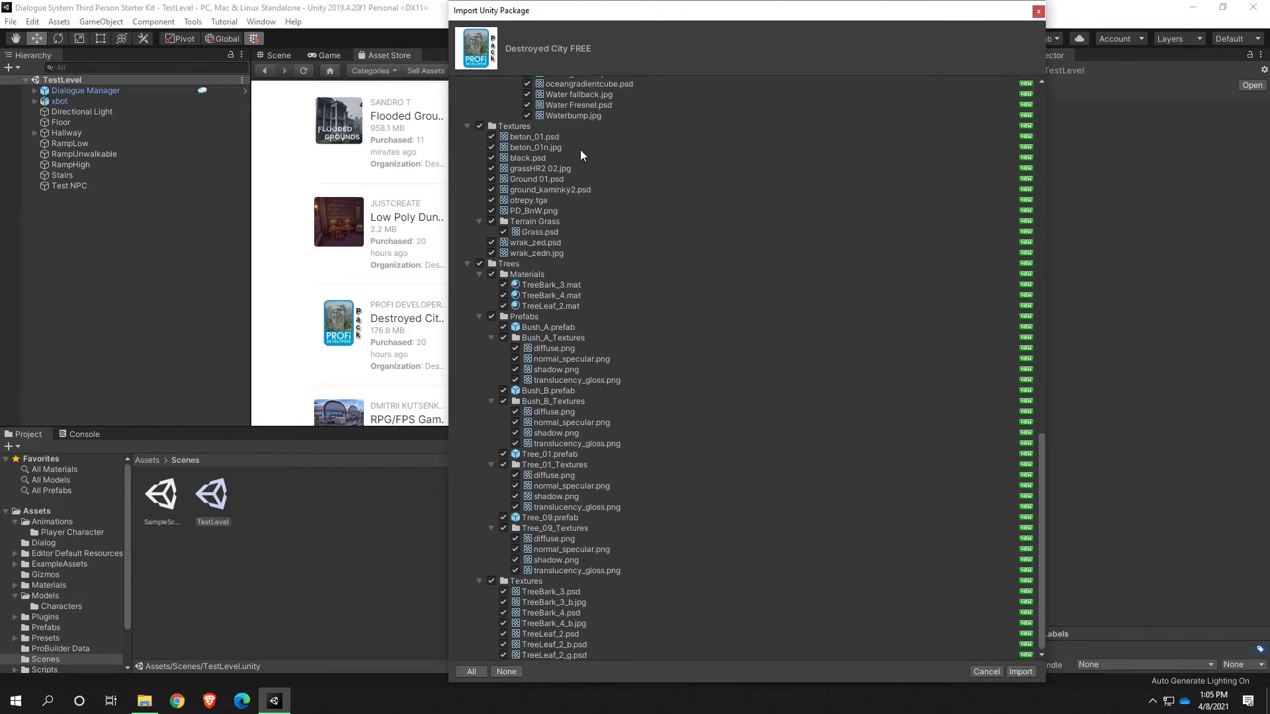
scroll(569, 172, up, 15)
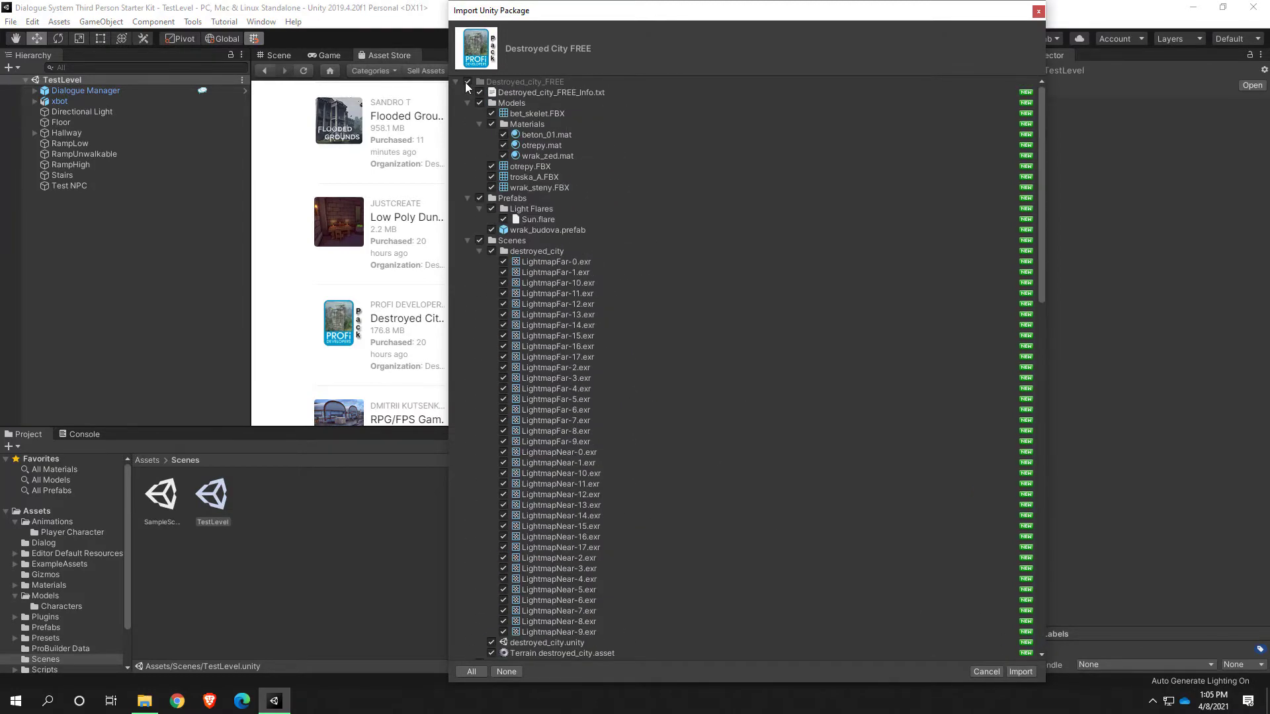
click(467, 87)
scroll(622, 422, down, 15)
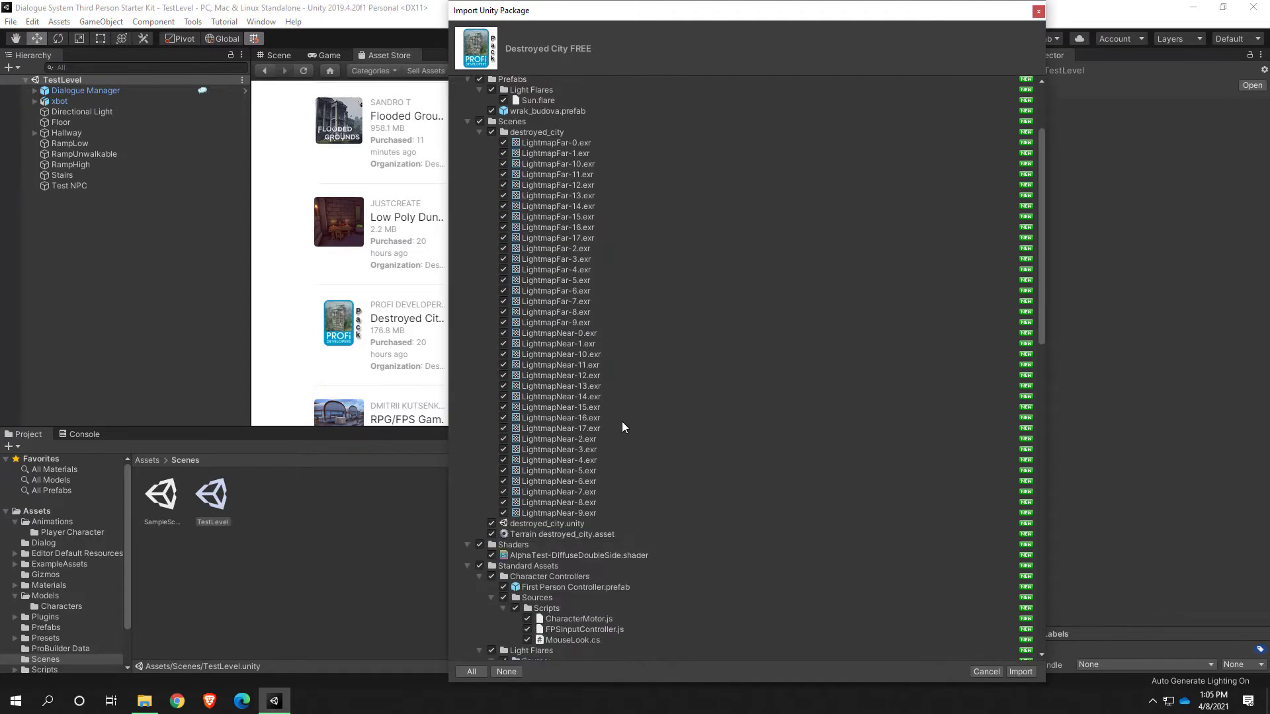
click(1029, 672)
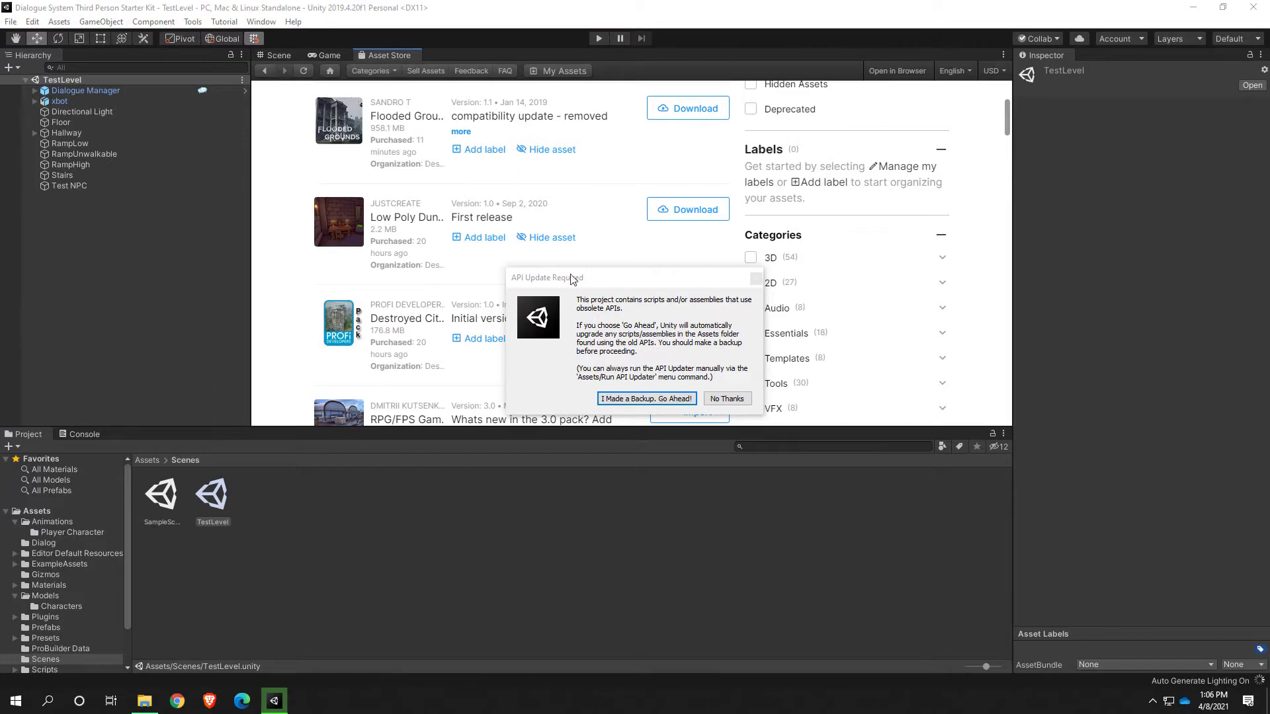
drag(573, 278, 555, 258)
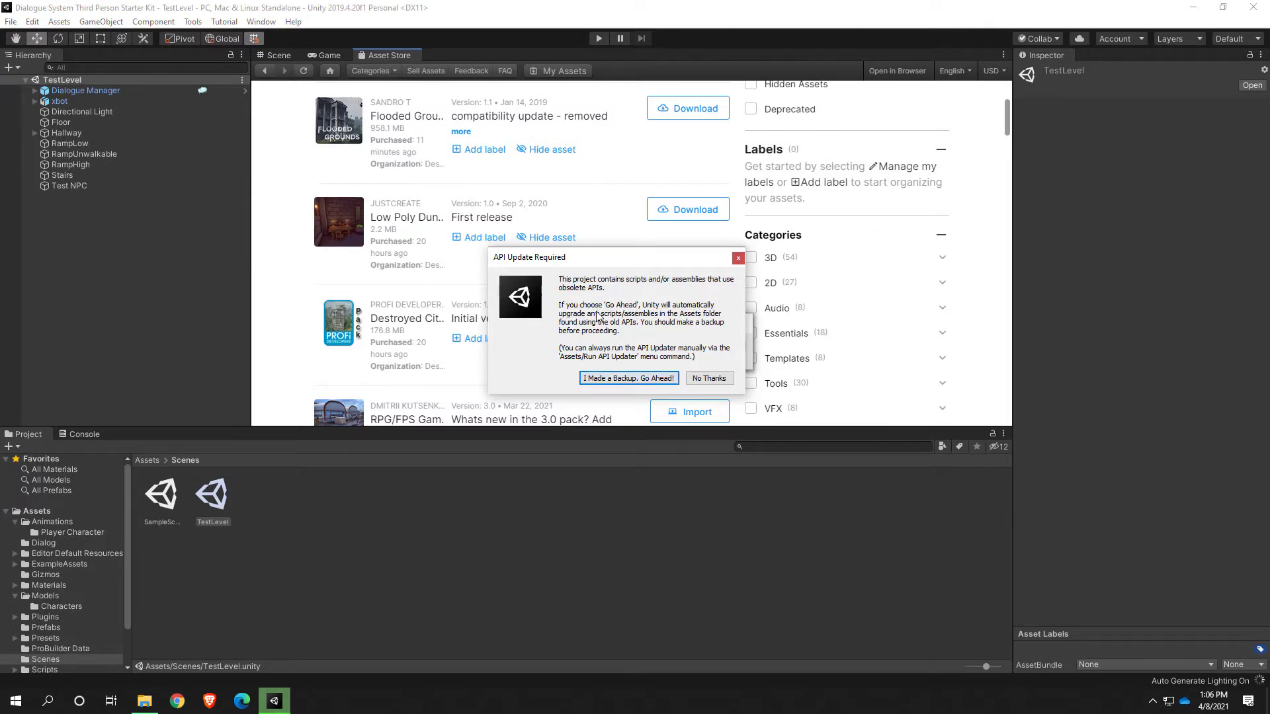
click(647, 384)
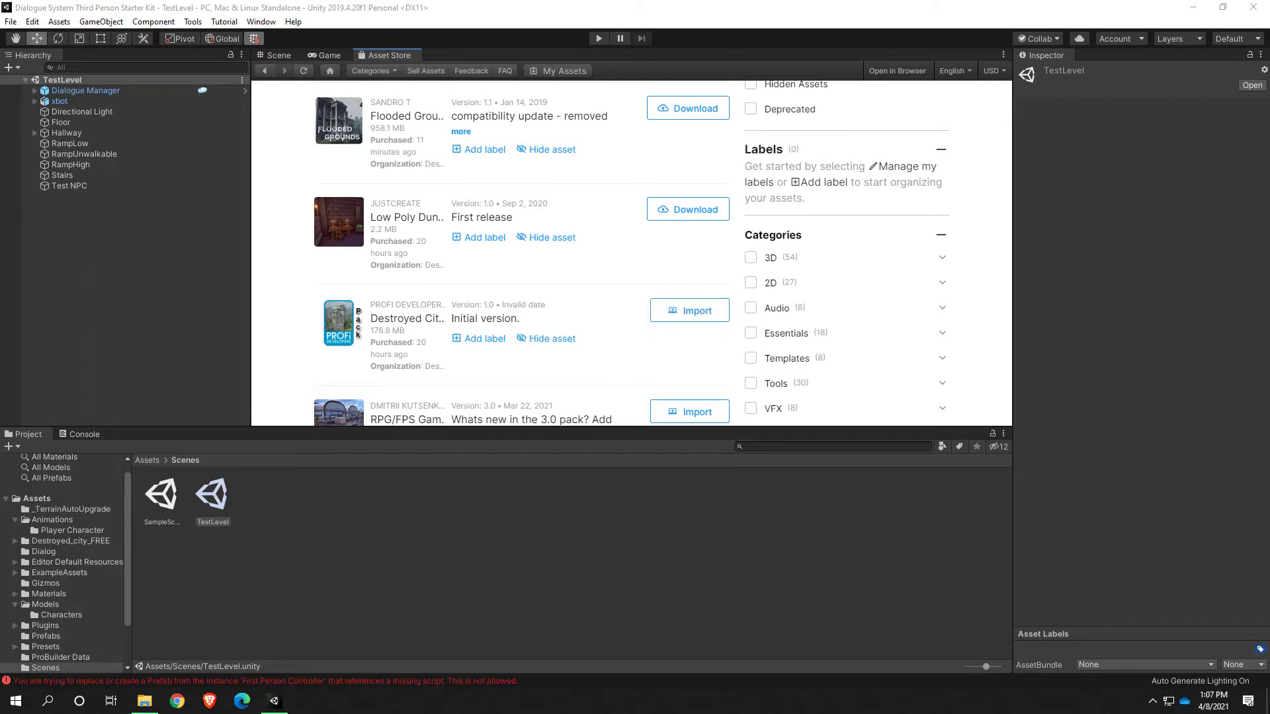
Step: Return to the scene view of TestLevel and clear all messages from the console
click(277, 57)
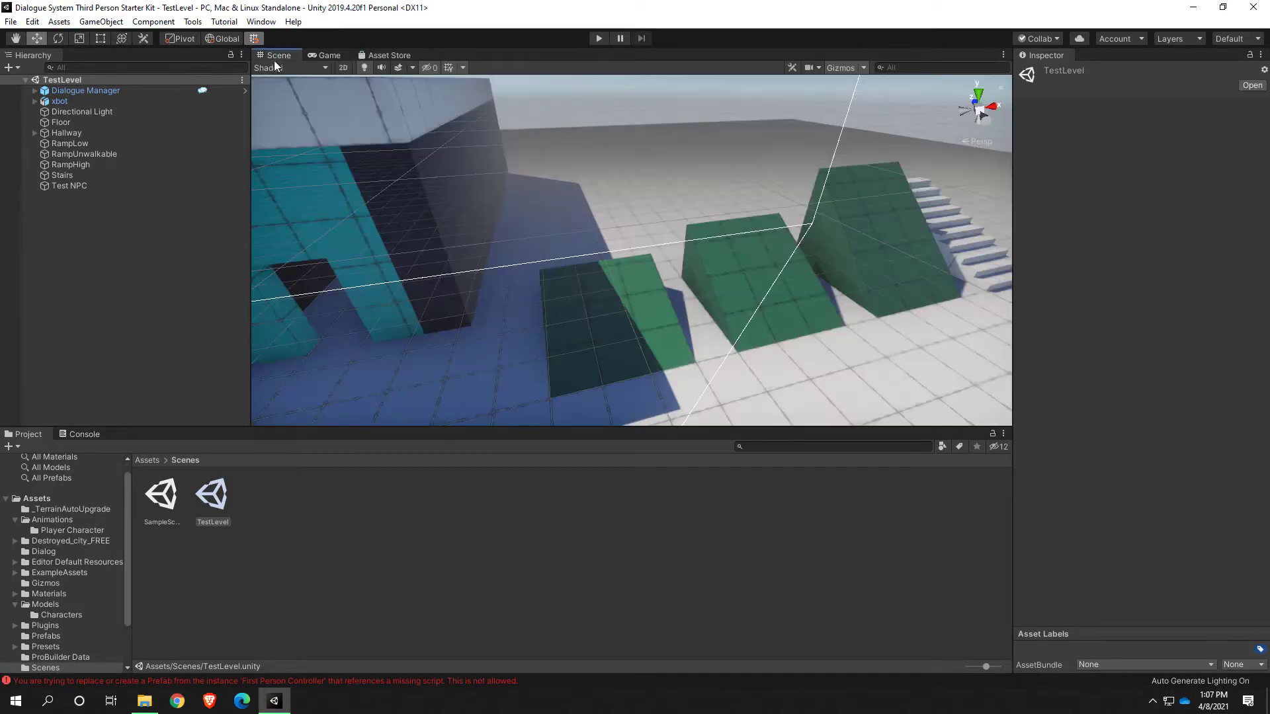
right_drag(492, 313, 471, 333)
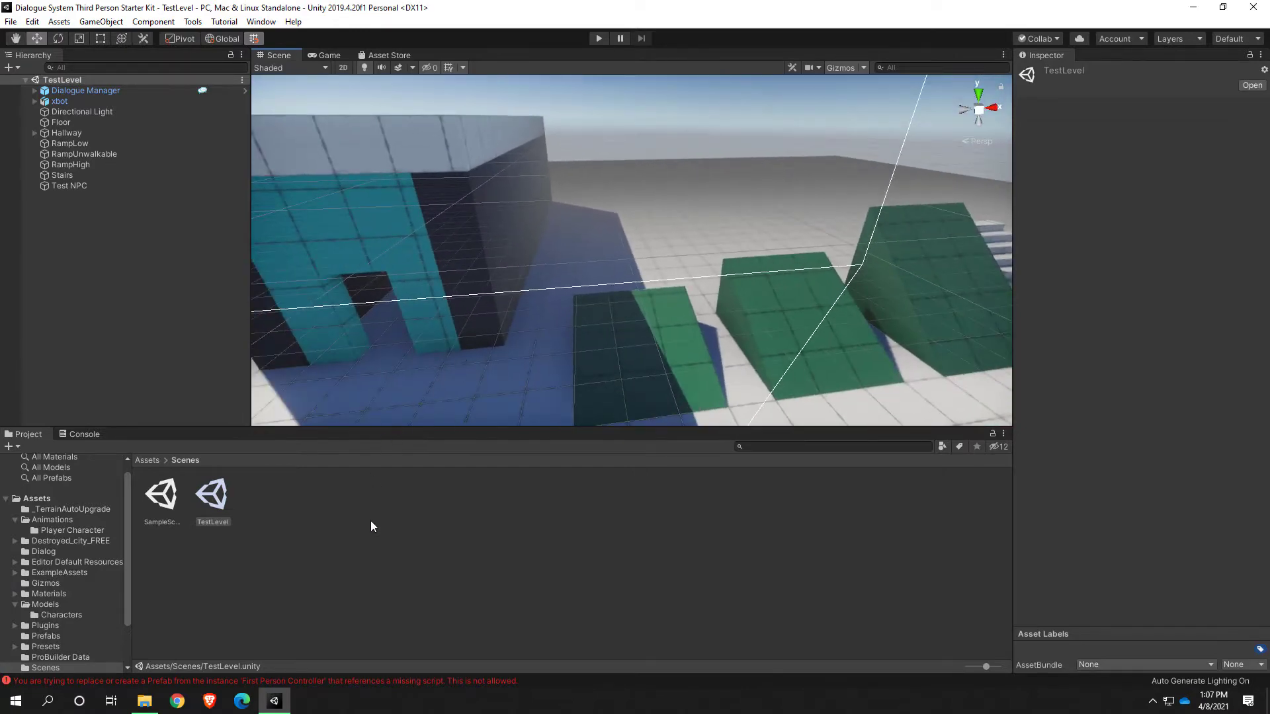
click(82, 435)
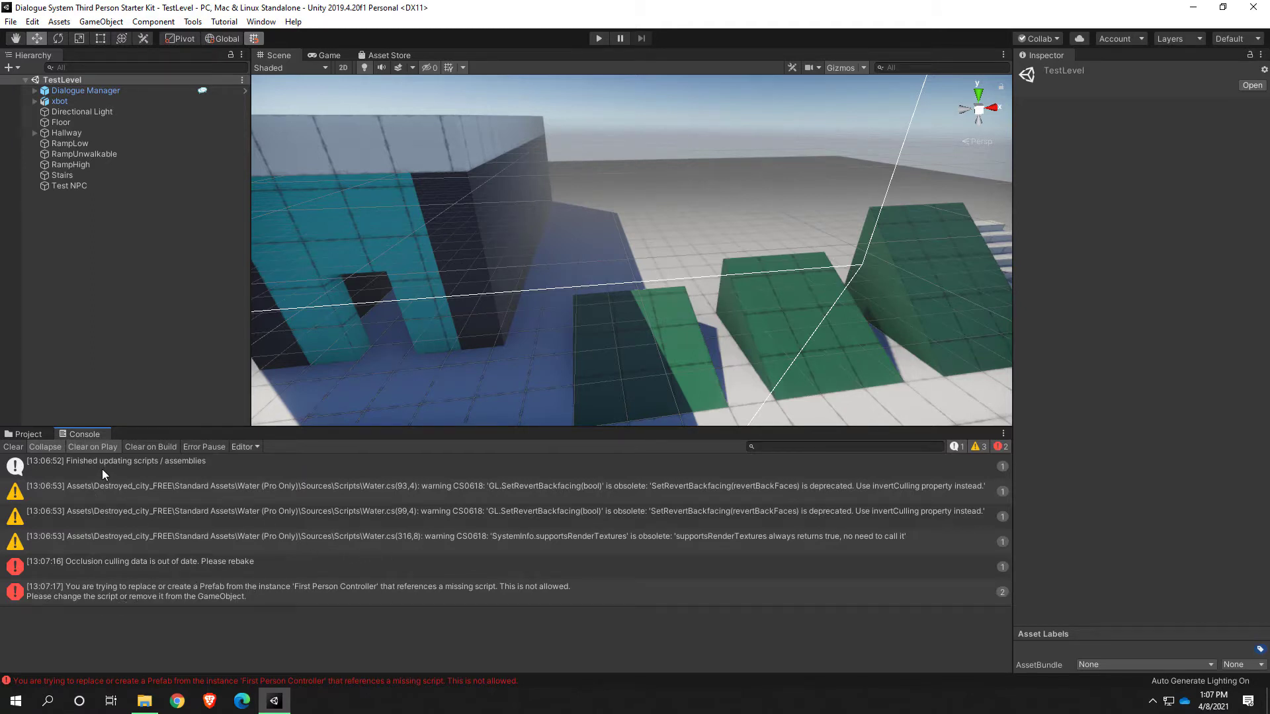
click(18, 448)
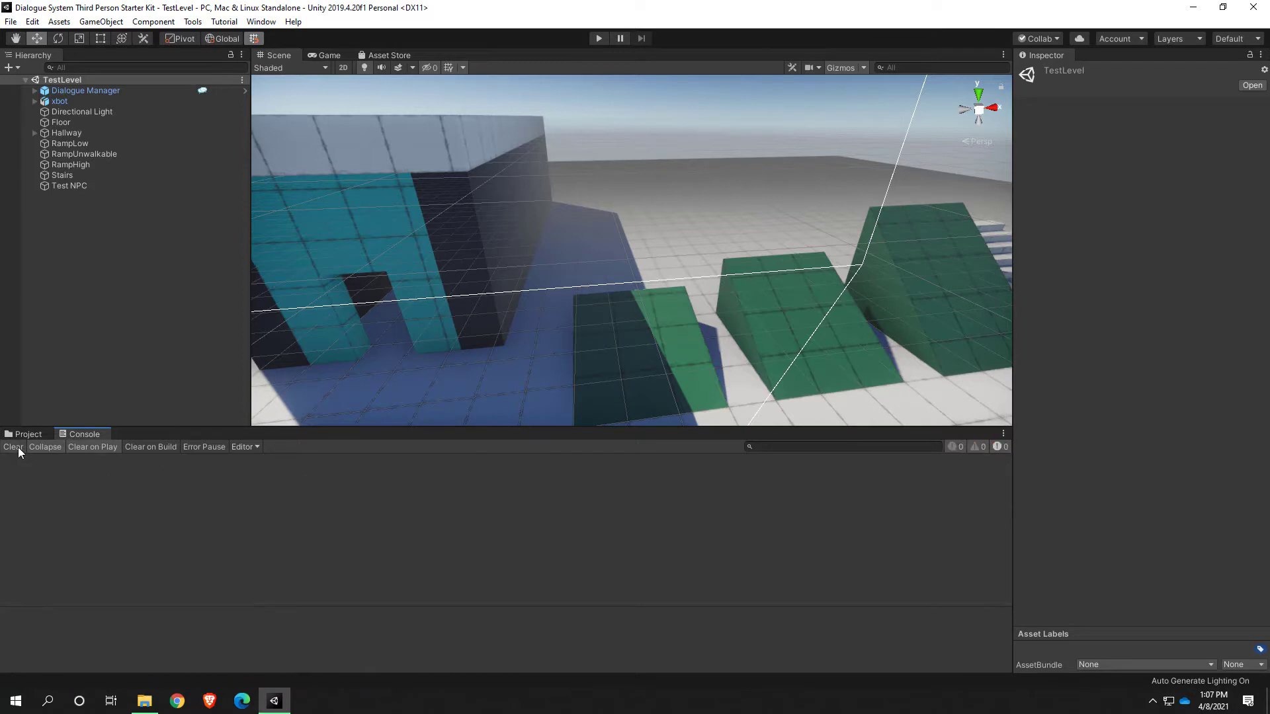
right_drag(640, 308, 286, 278)
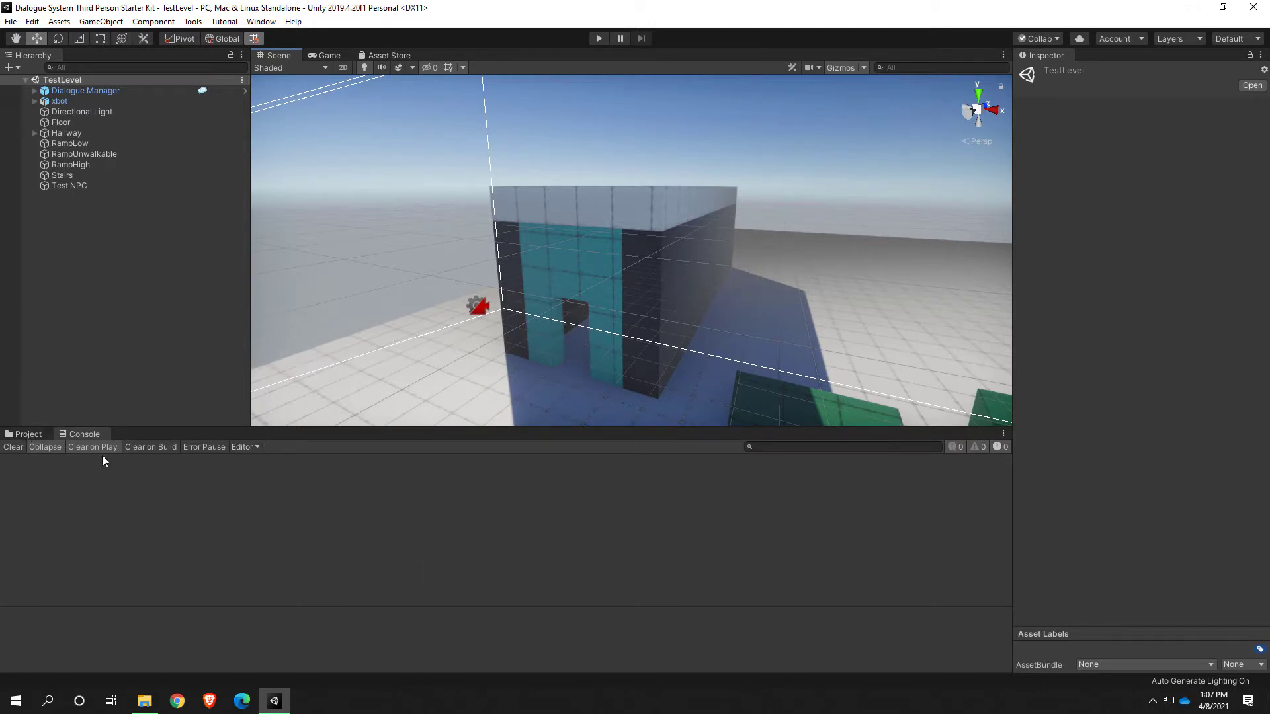
Step: Show the project's assets as a compact list and open the Destroyed_city_FREE folder
click(29, 434)
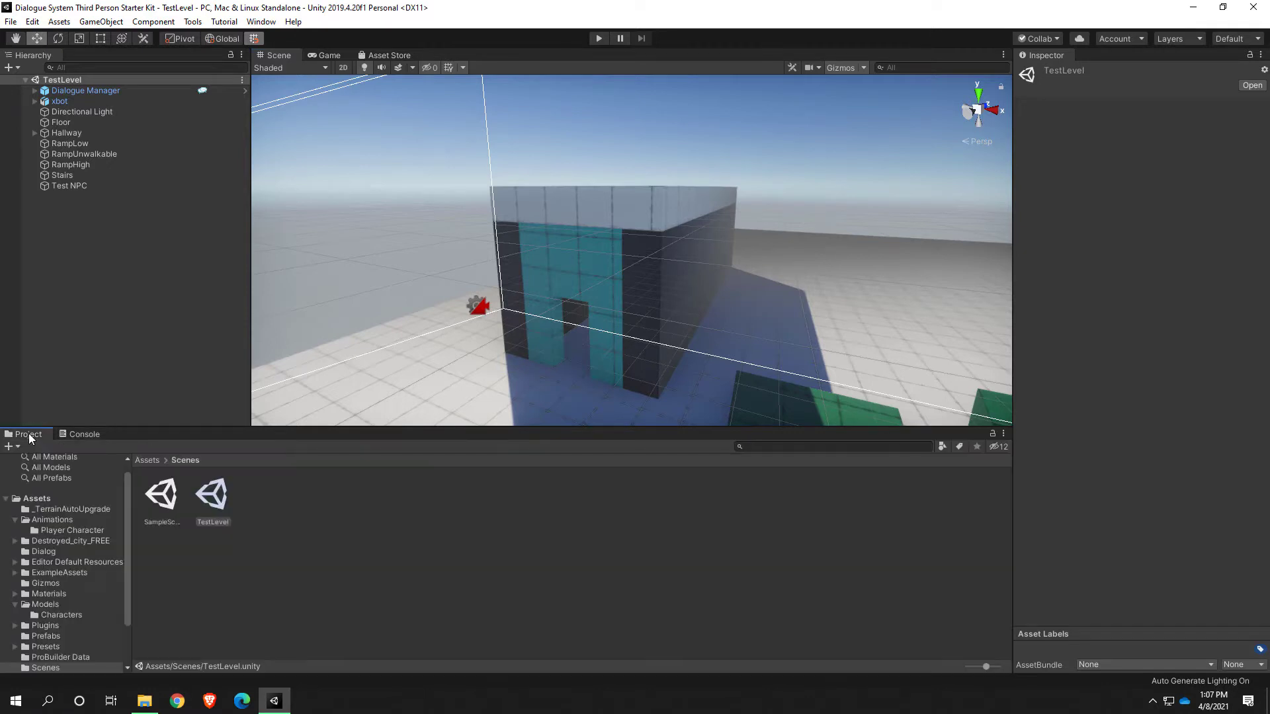
click(36, 499)
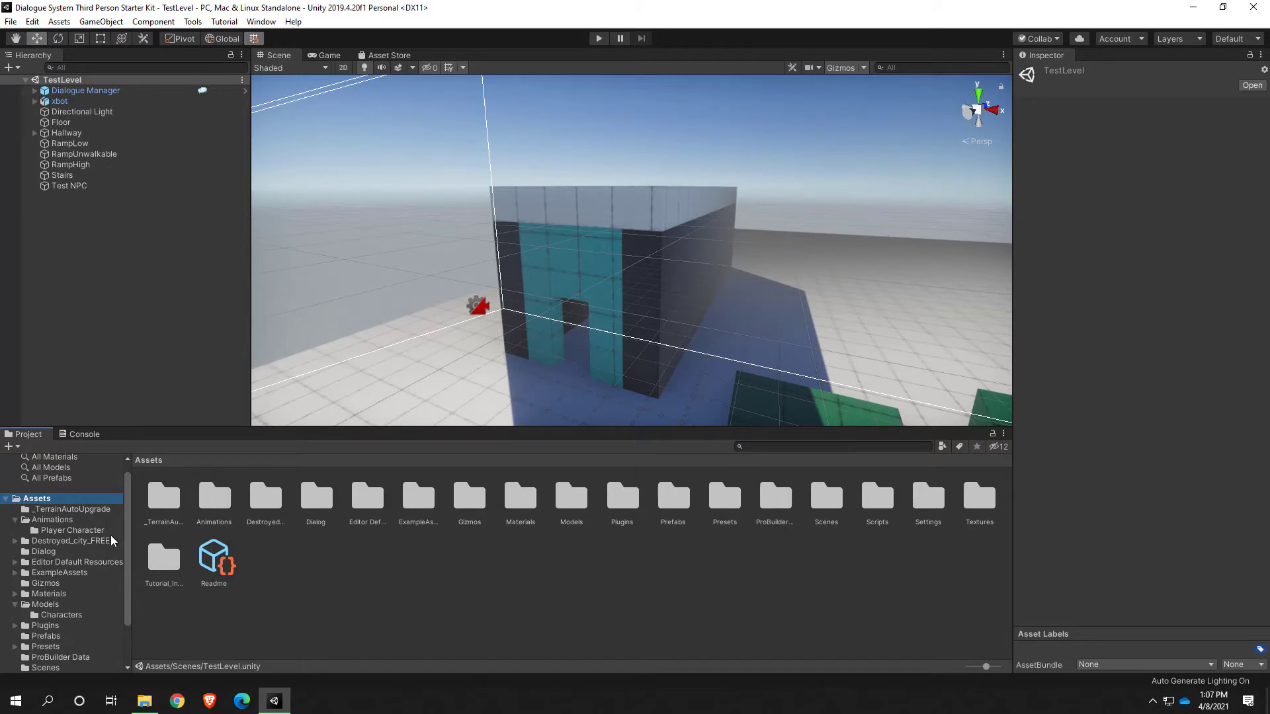
click(266, 503)
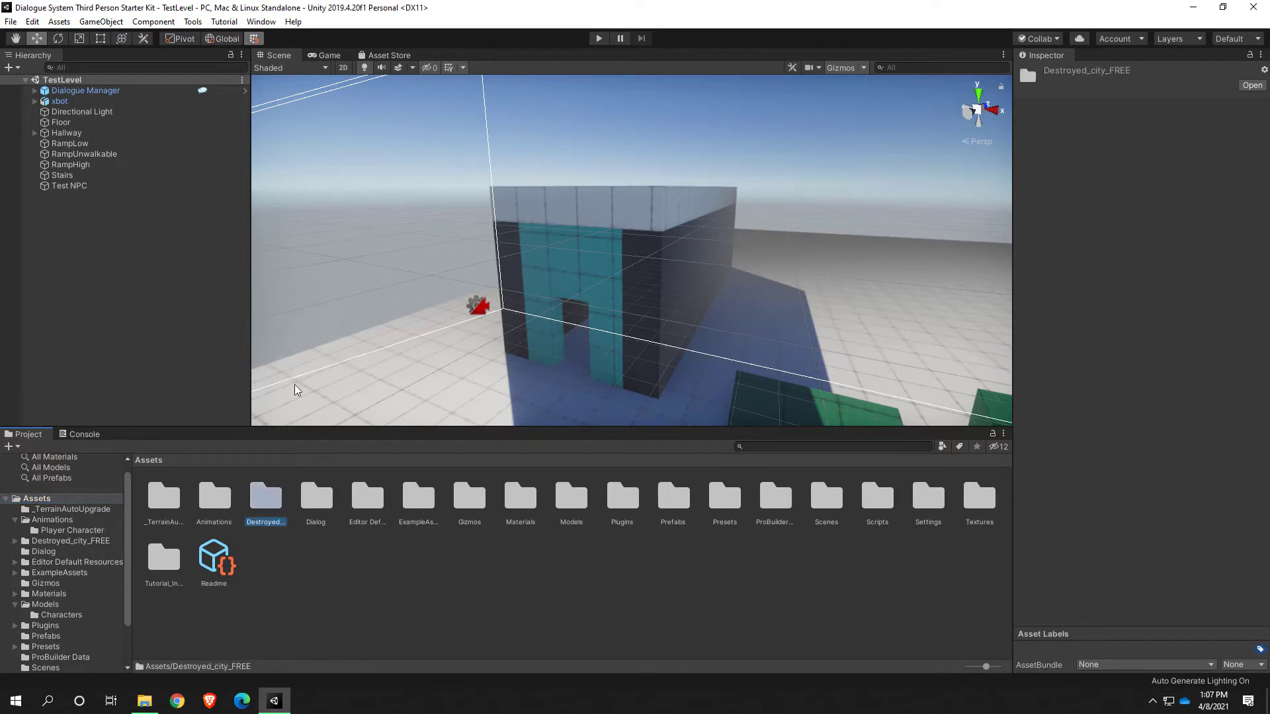
click(400, 56)
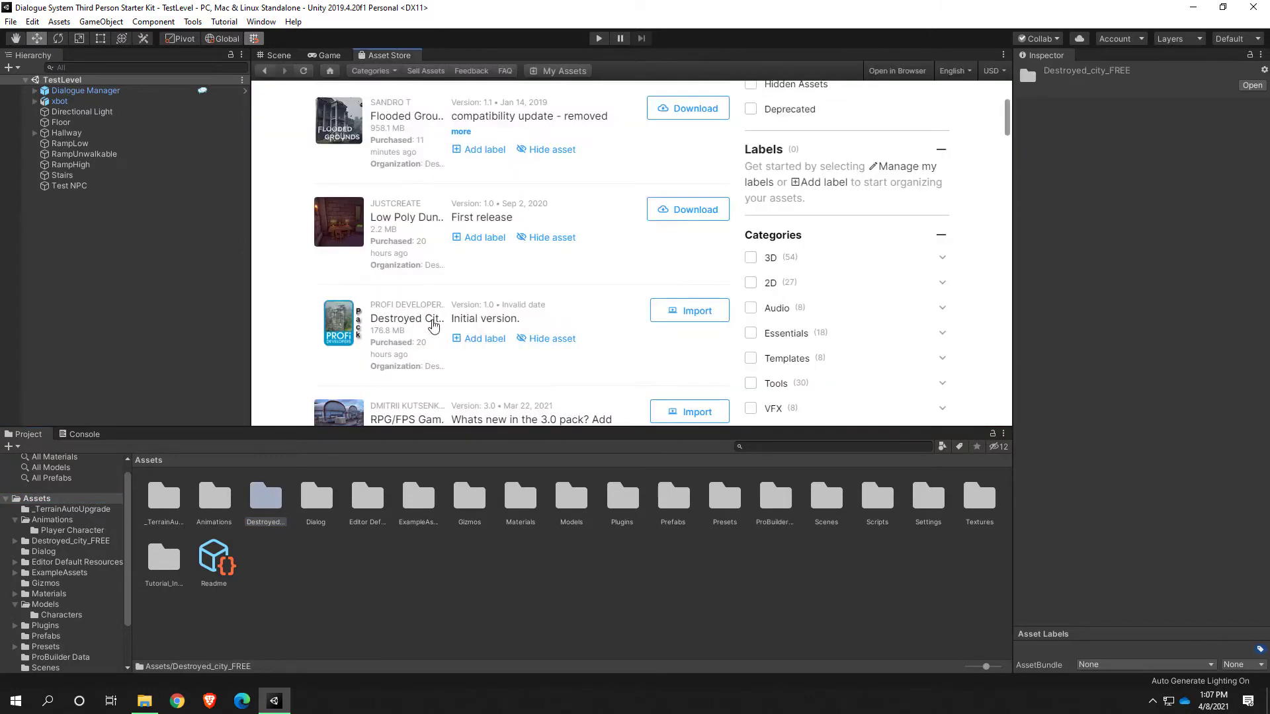
click(45, 501)
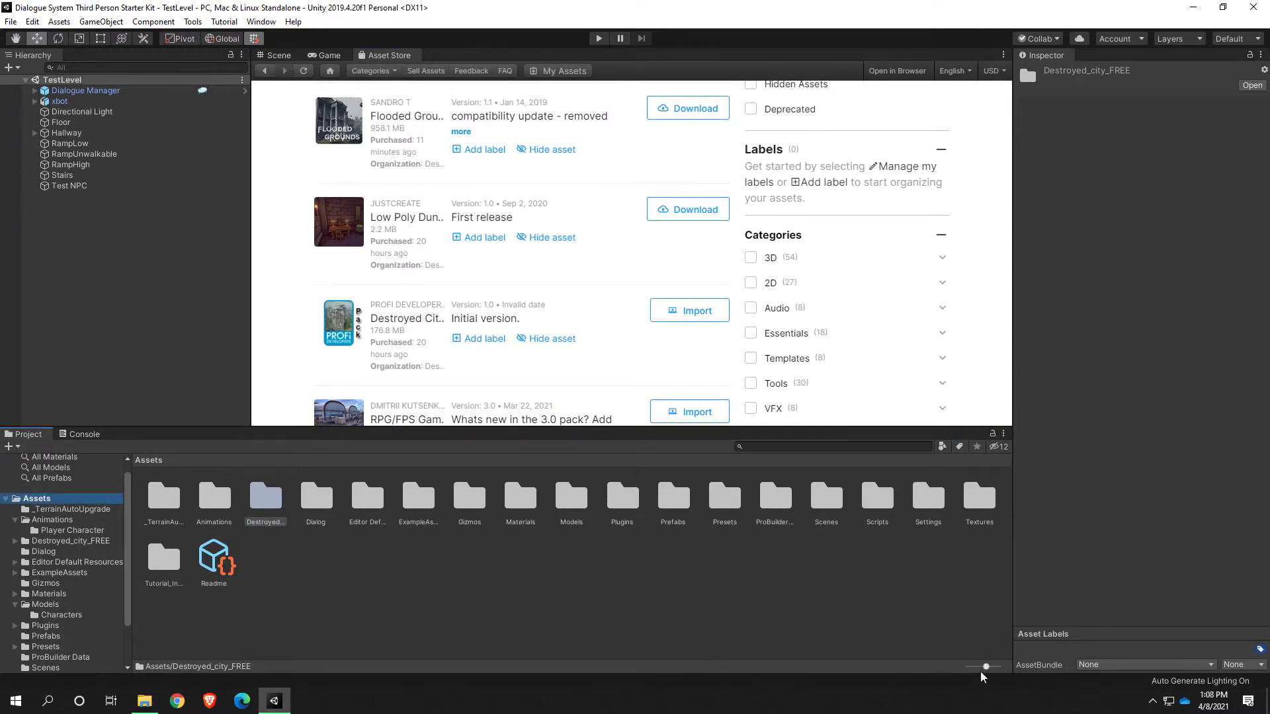
drag(985, 667, 967, 667)
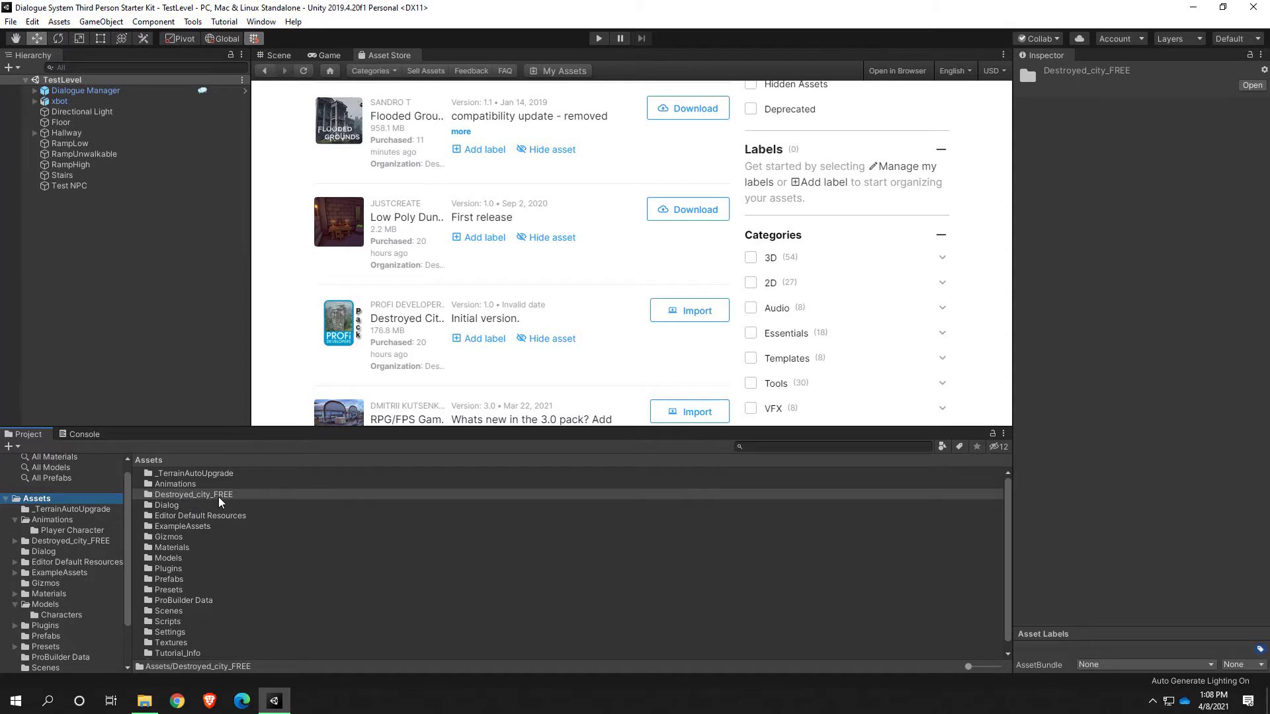
double_click(195, 495)
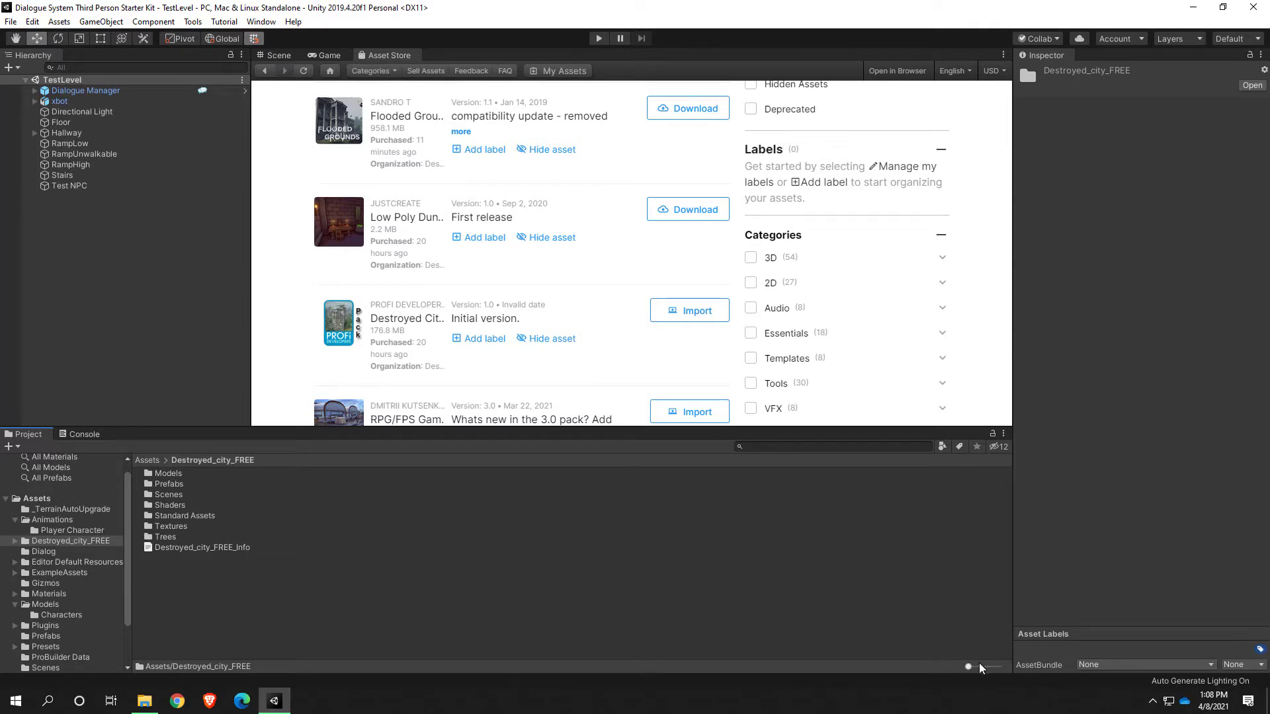
mouse_move(980, 668)
mouse_down()
mouse_move(1011, 670)
mouse_move(967, 670)
mouse_move(1023, 672)
mouse_move(968, 668)
mouse_up()
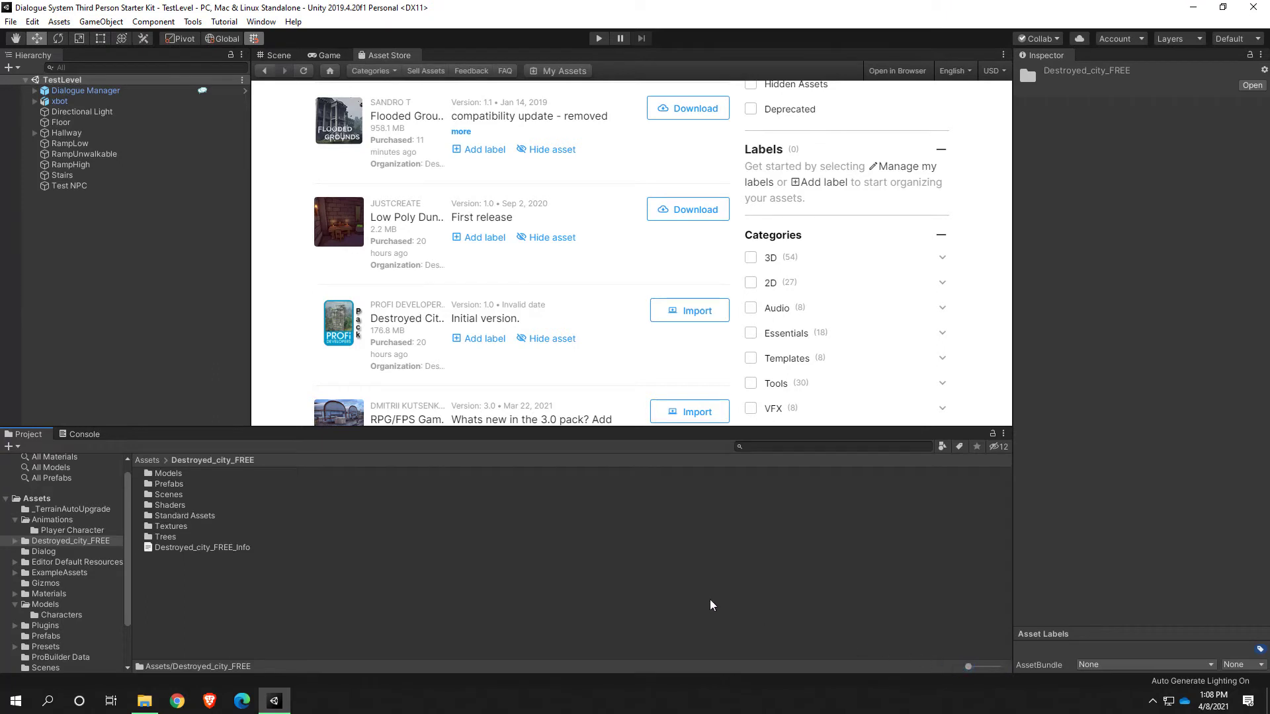
Step: Look through the Scenes folder of the Destroyed_city_FREE pack and select the destroyed_city scene
double_click(160, 497)
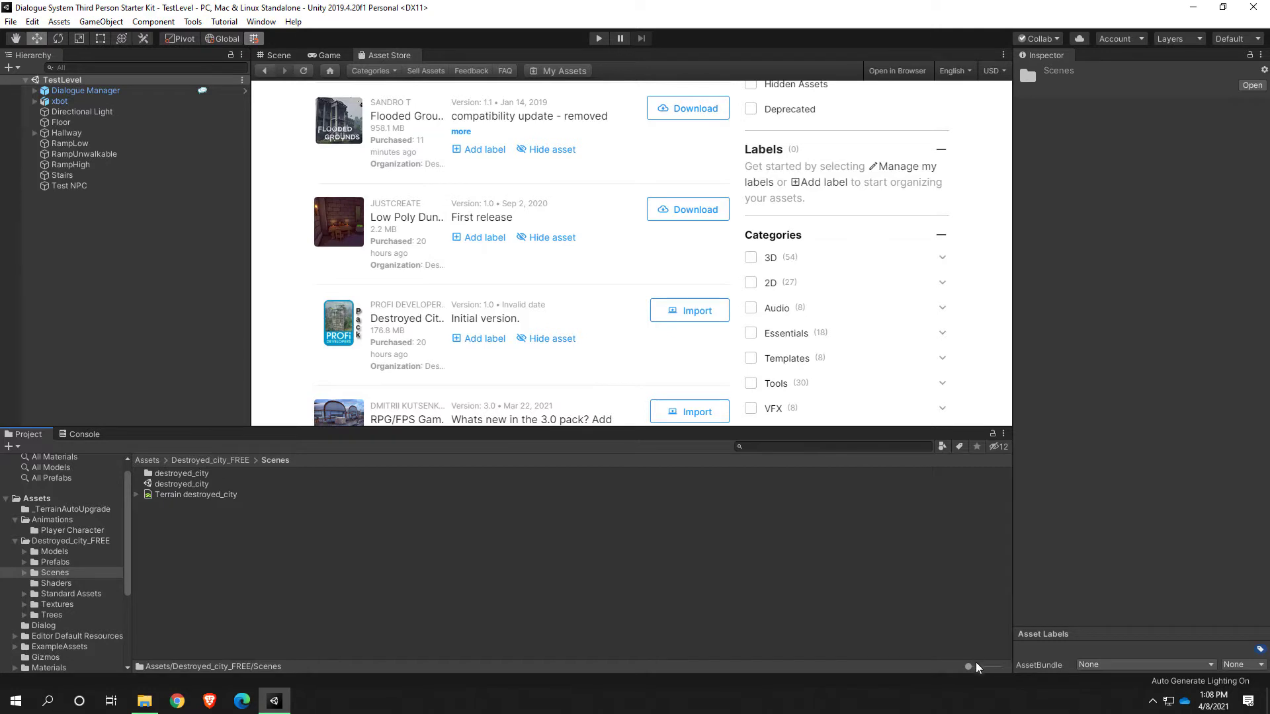
drag(977, 668, 862, 675)
click(181, 485)
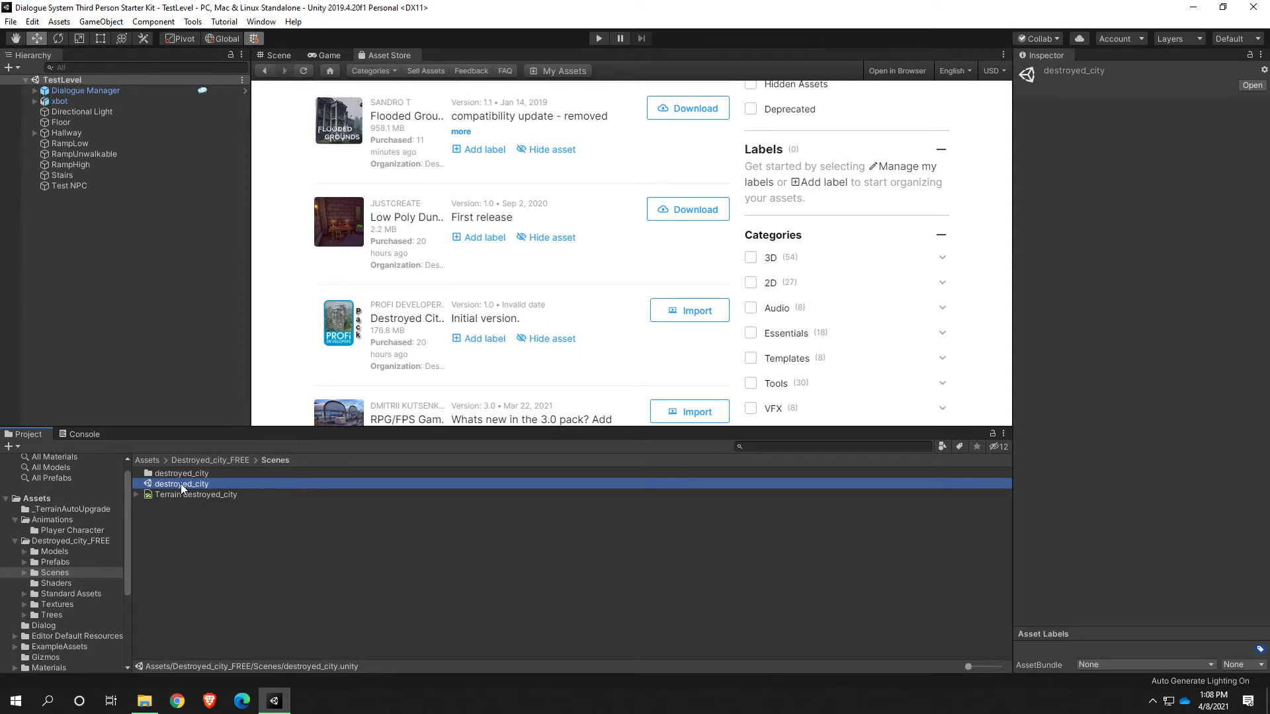
click(175, 495)
click(170, 485)
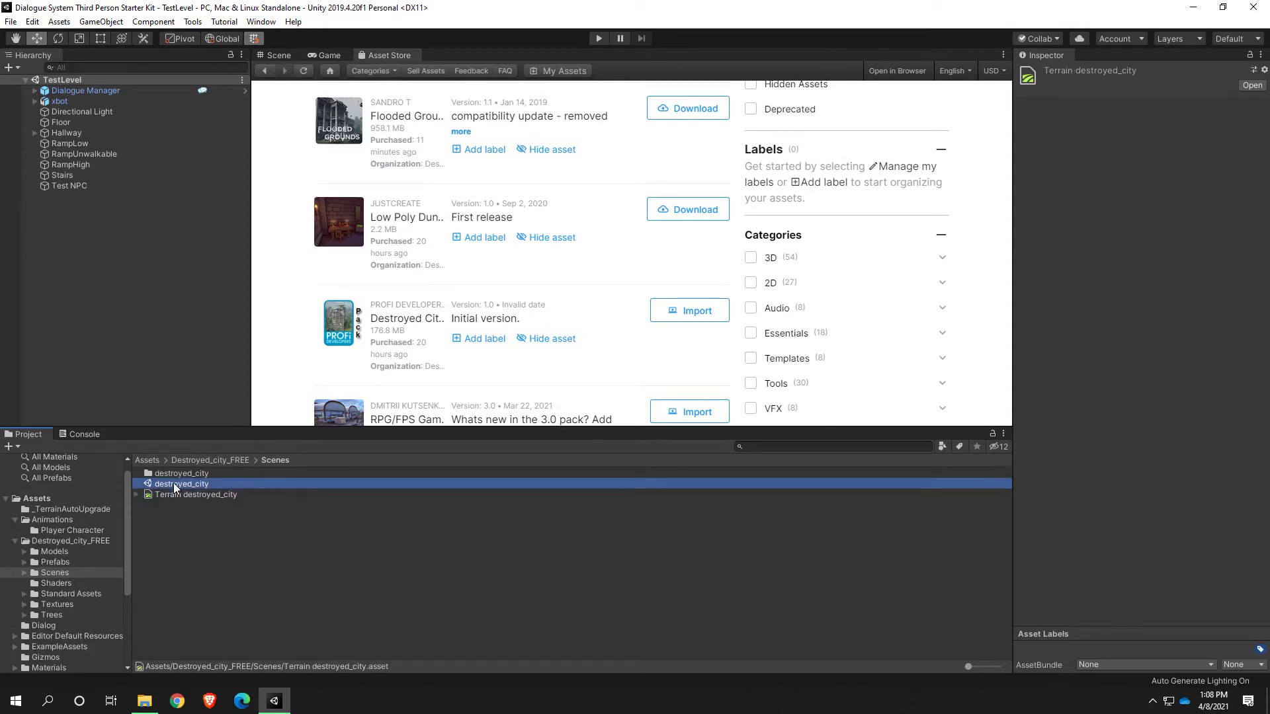
click(213, 460)
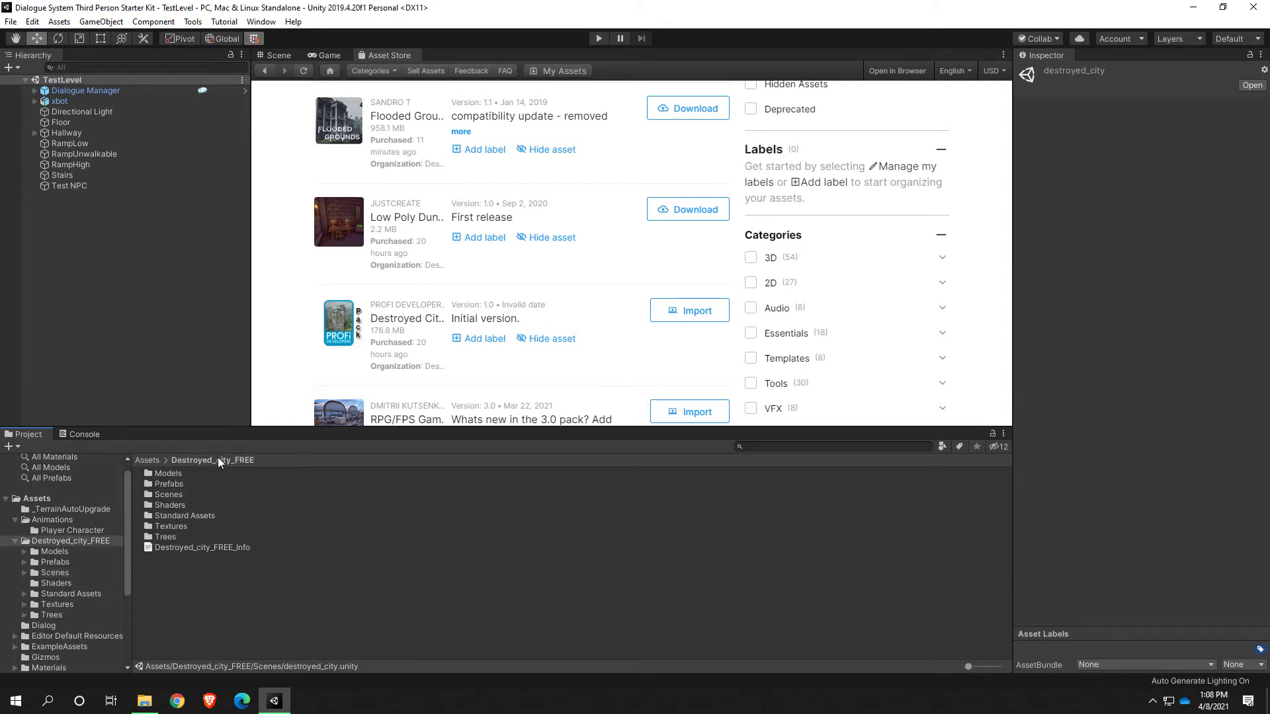
double_click(172, 495)
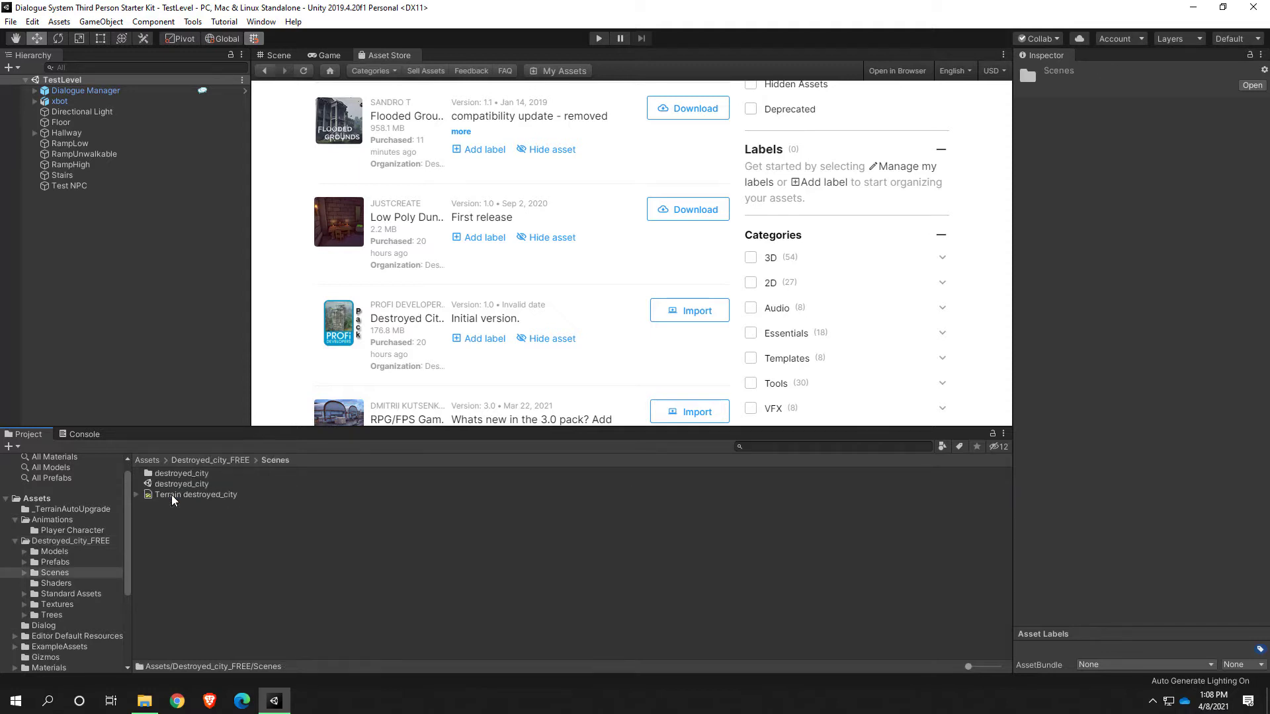
click(195, 485)
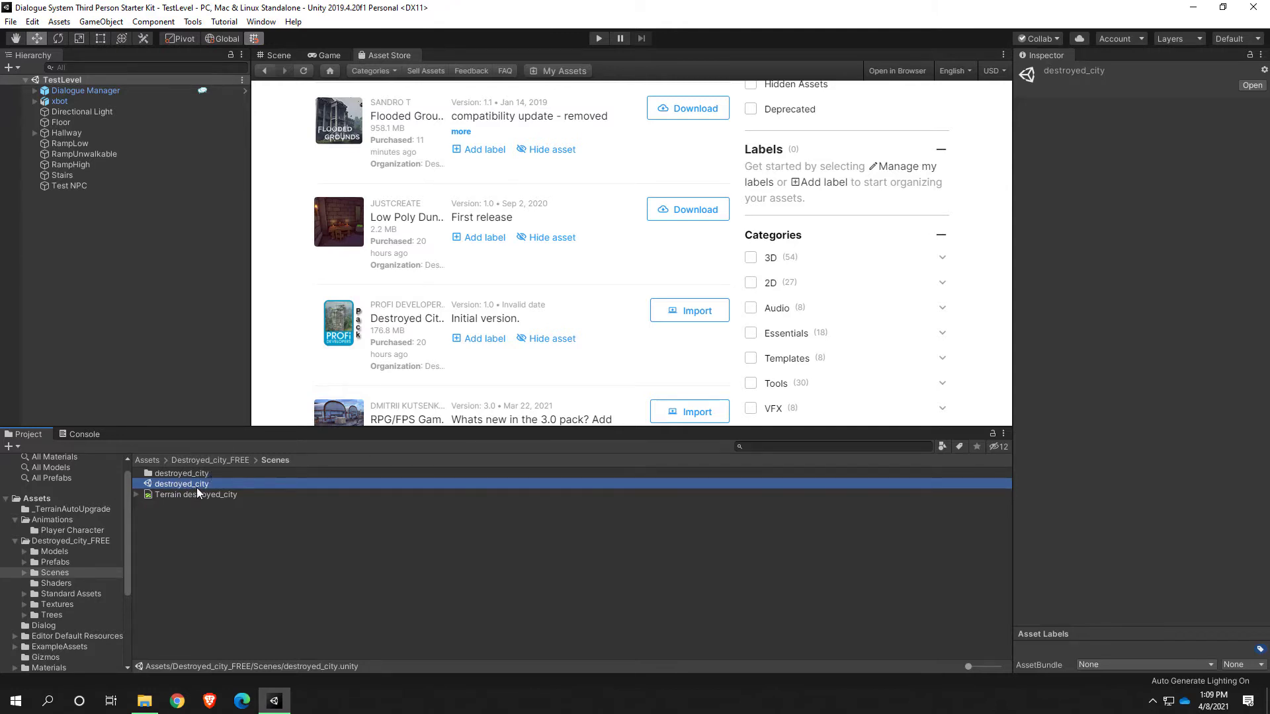
Step: Open the destroyed_city scene in the scene view and focus on its First Person Controller
click(284, 56)
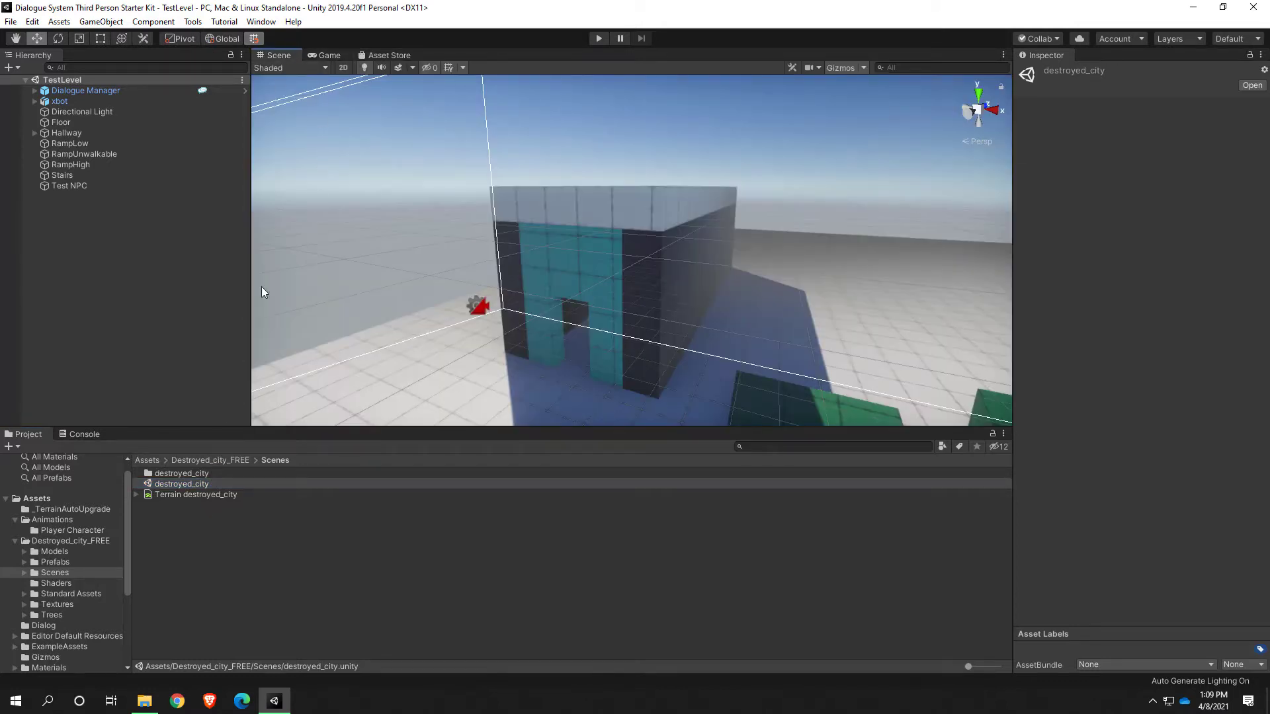
double_click(186, 483)
right_drag(705, 258, 545, 272)
key(w)
double_click(136, 102)
key(s)
key(d)
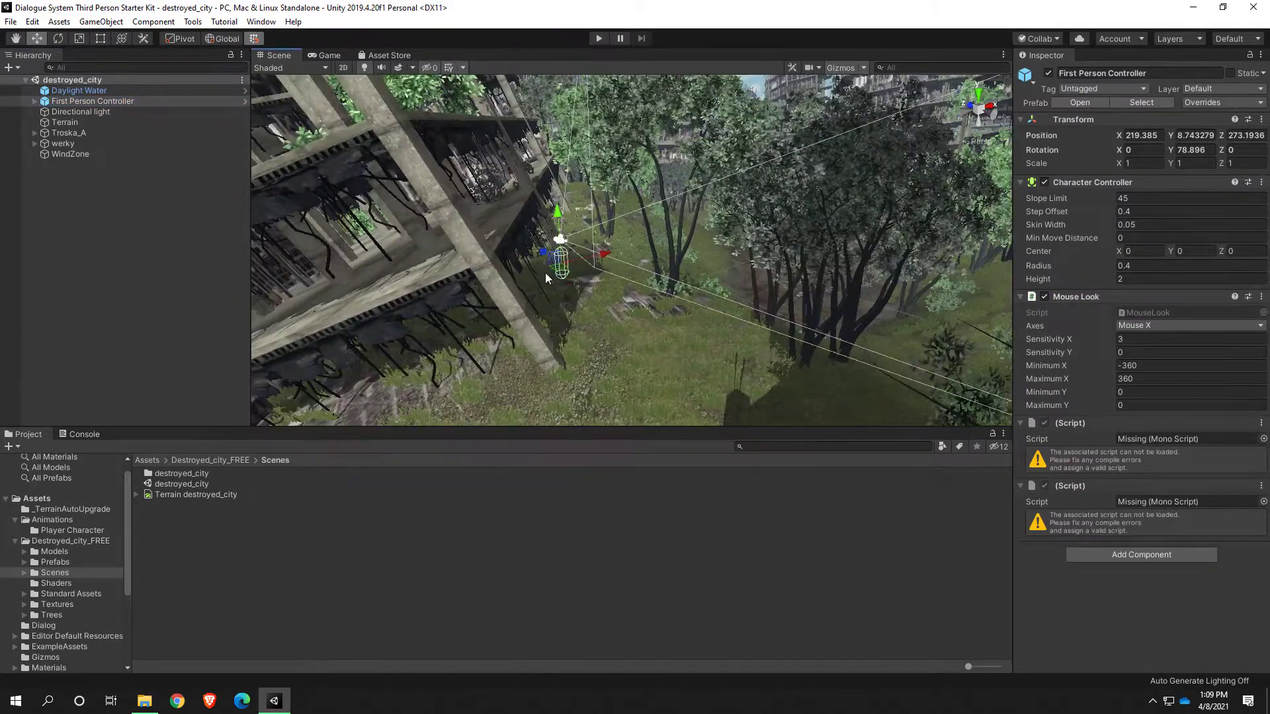
Step: Test the scene in Play mode, stop it, and examine the ruined buildings, paths and trees across the terrain
click(595, 40)
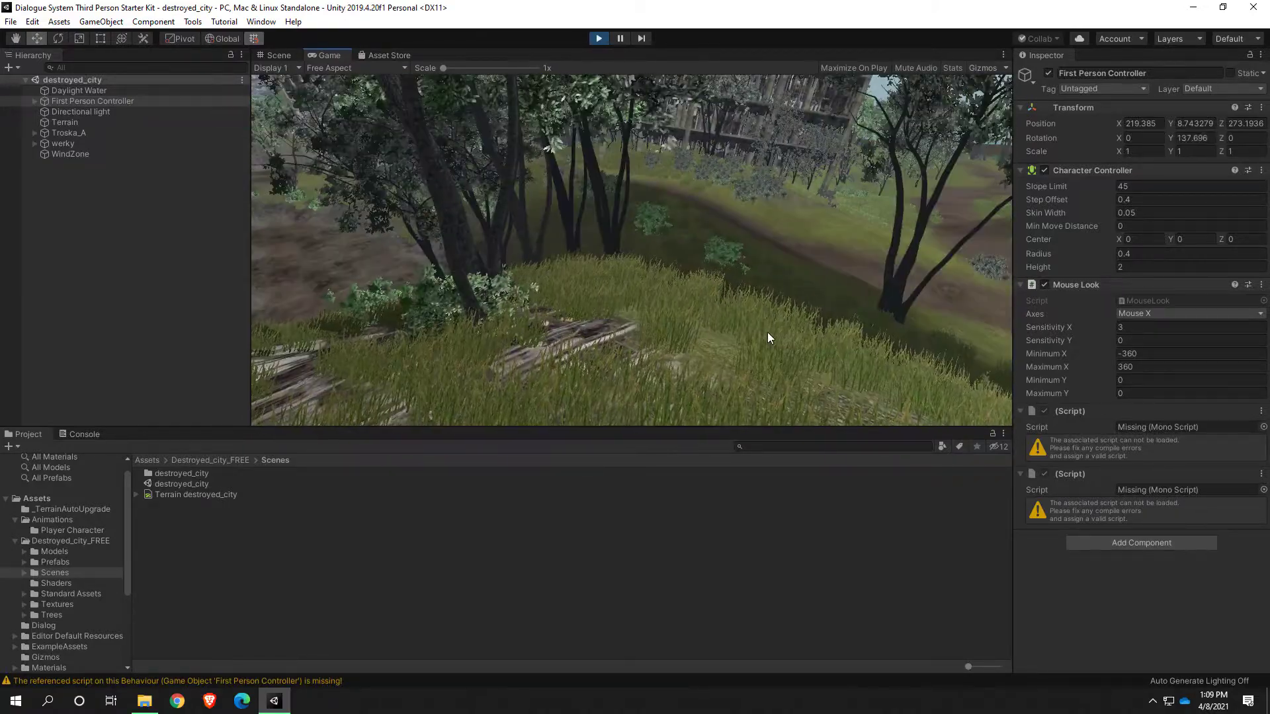
click(599, 38)
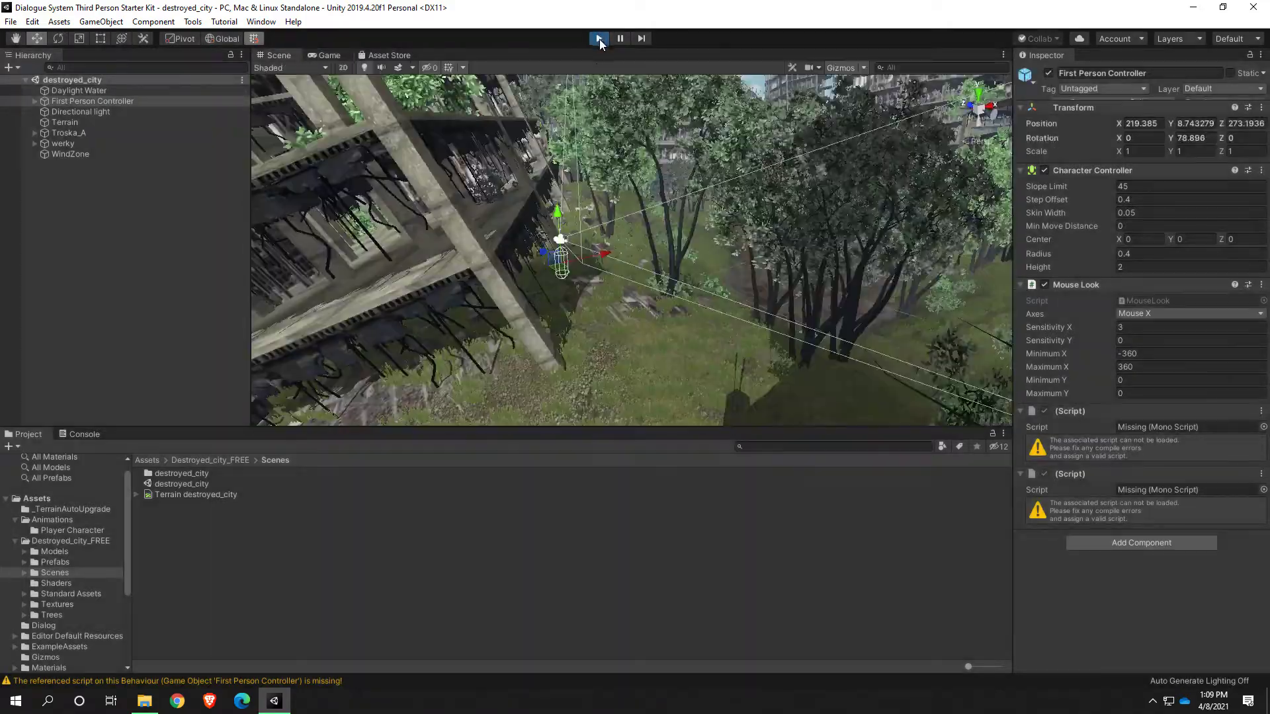
right_drag(593, 283, 764, 235)
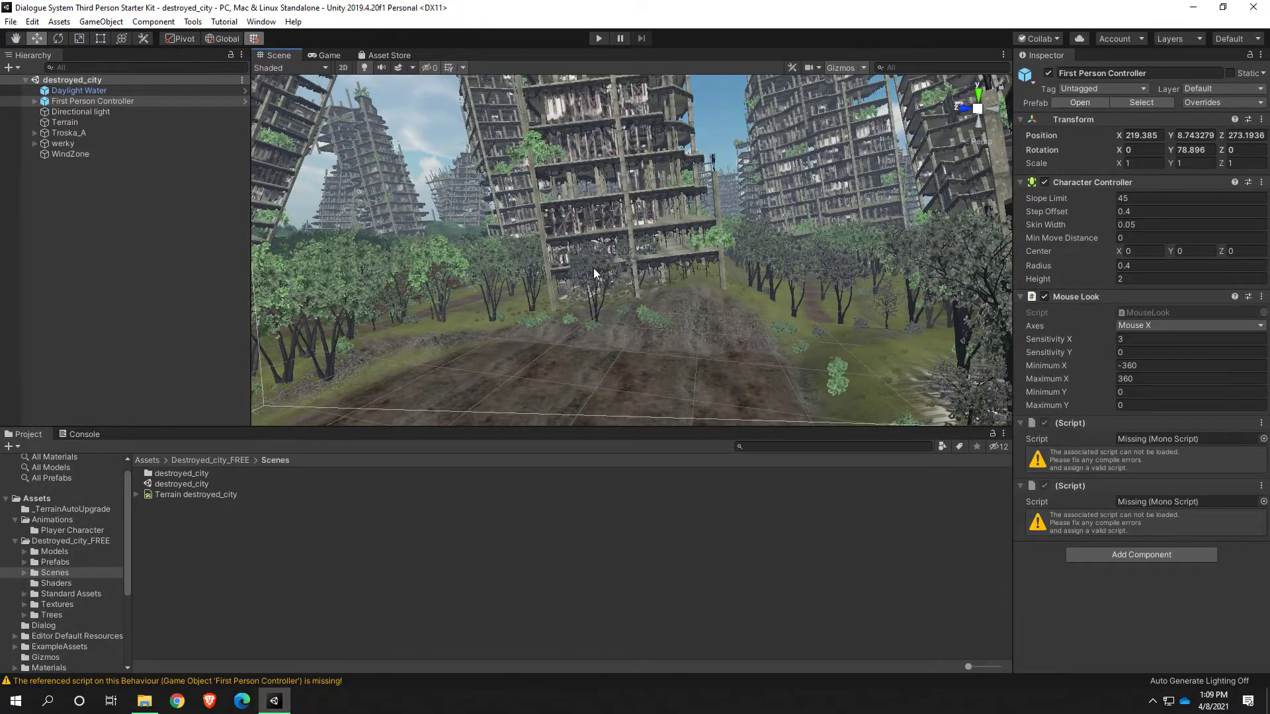
right_drag(593, 268, 538, 351)
click(556, 328)
right_drag(554, 307, 588, 236)
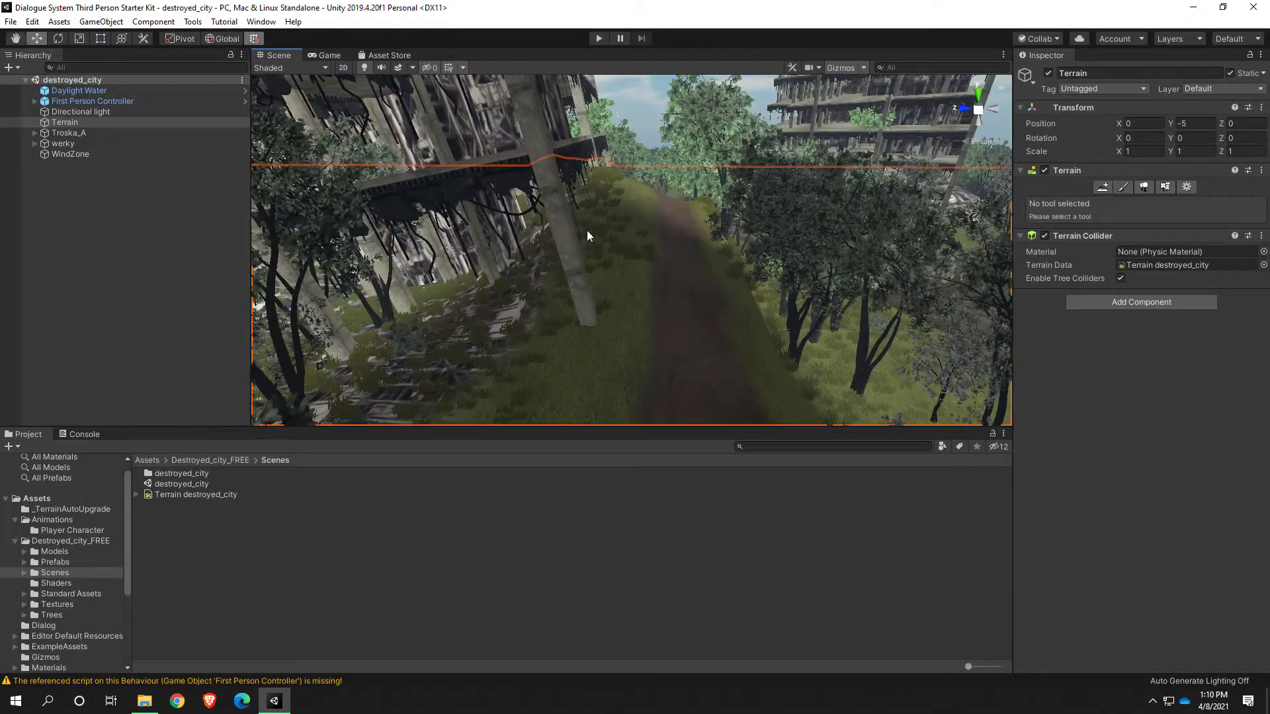
right_drag(694, 303, 520, 317)
right_drag(581, 324, 638, 336)
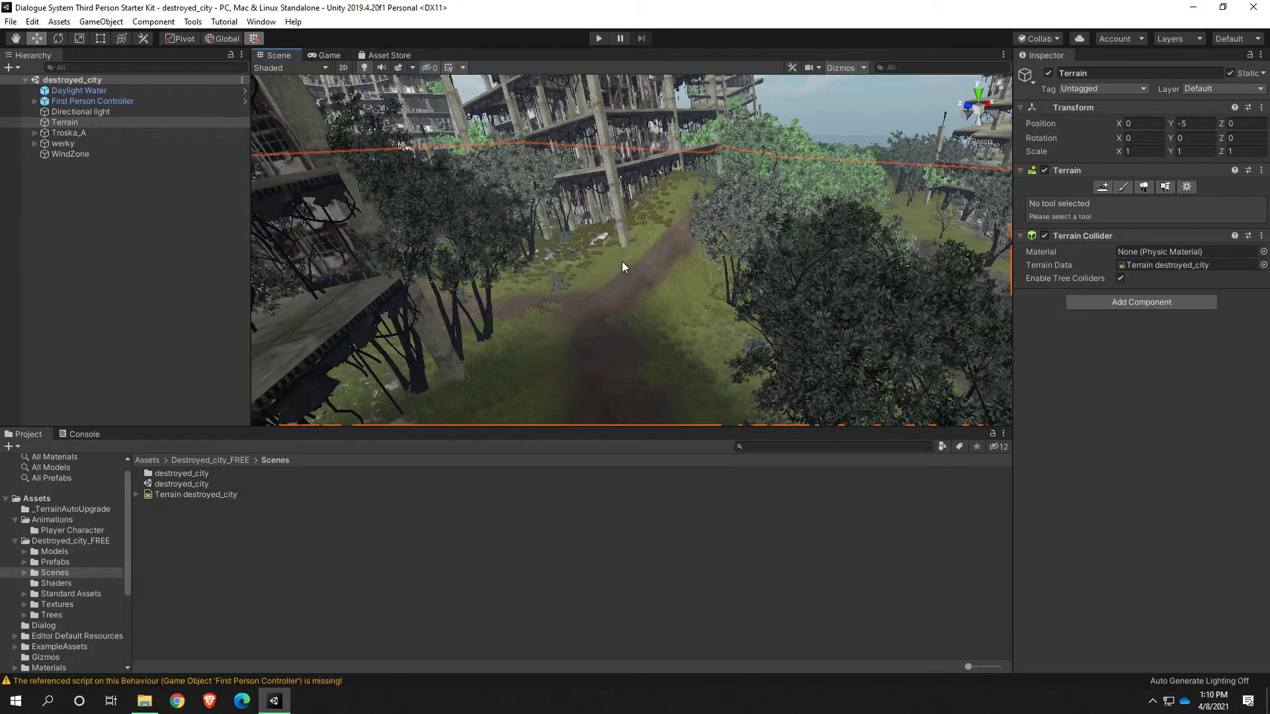
right_drag(622, 262, 430, 223)
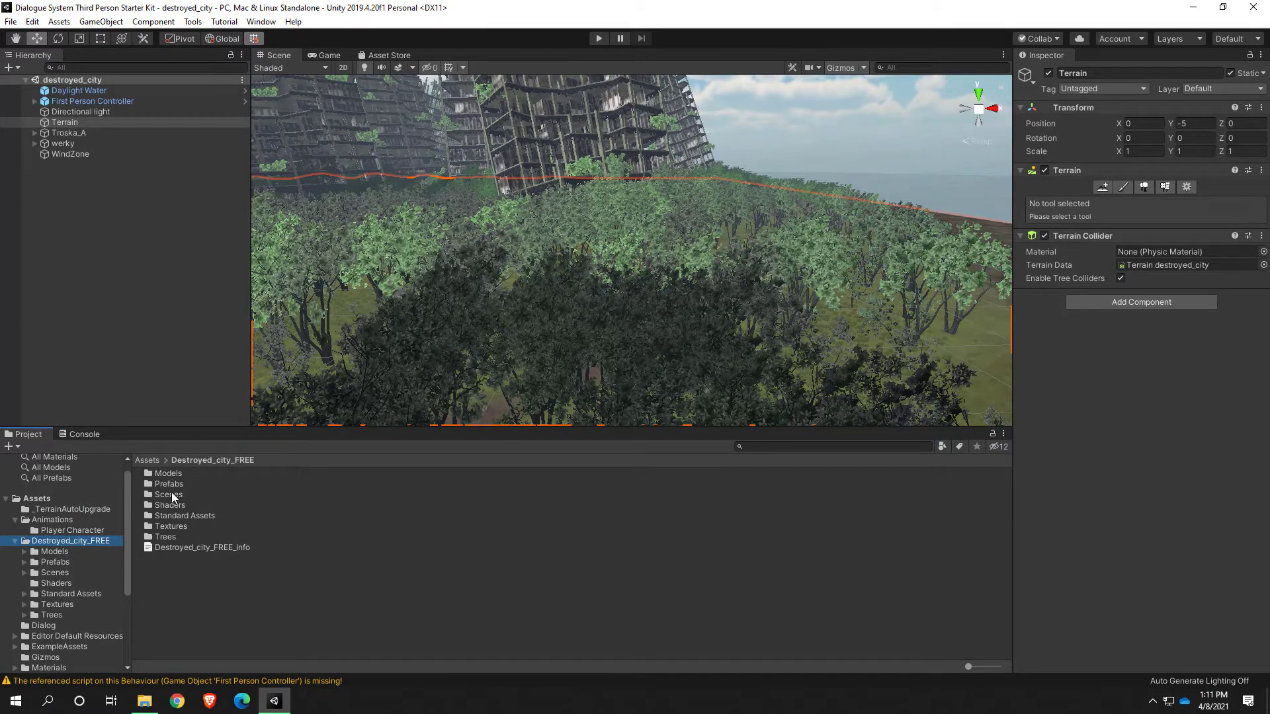
Step: Open the pack's Prefabs folder and place the wrak_budova building on the bare ground outside the forest
double_click(171, 485)
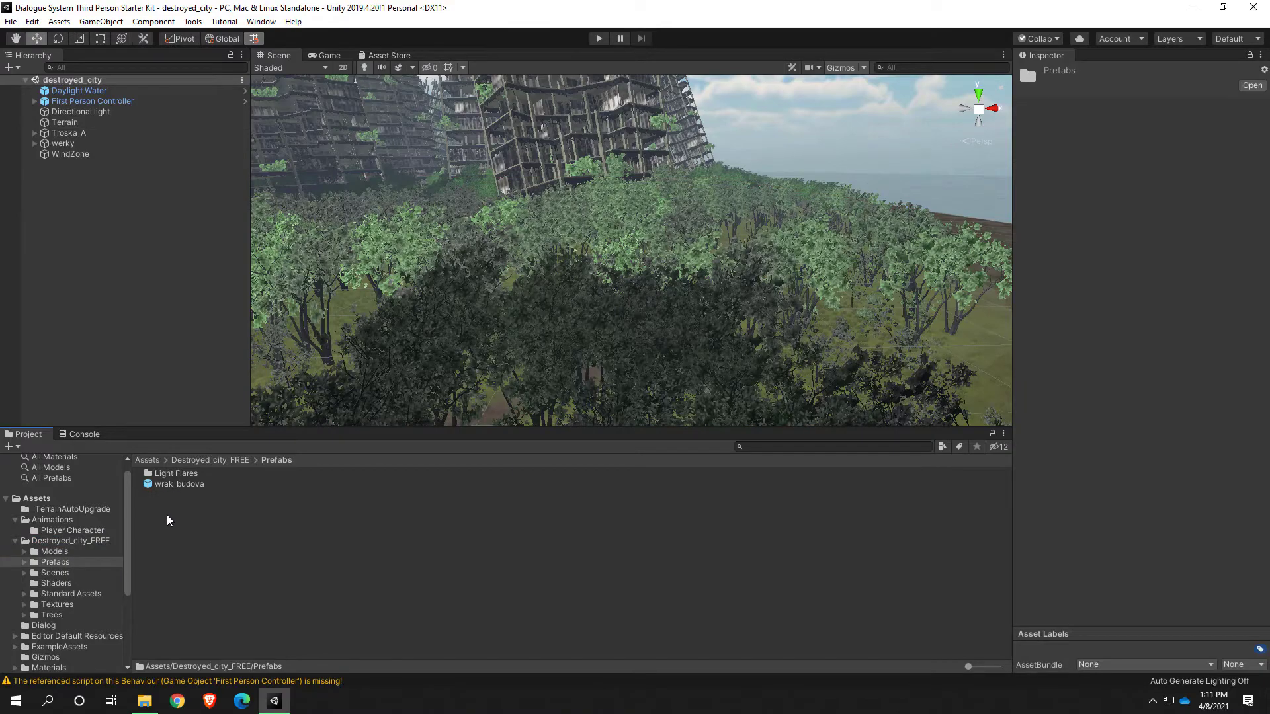
right_drag(517, 266, 344, 341)
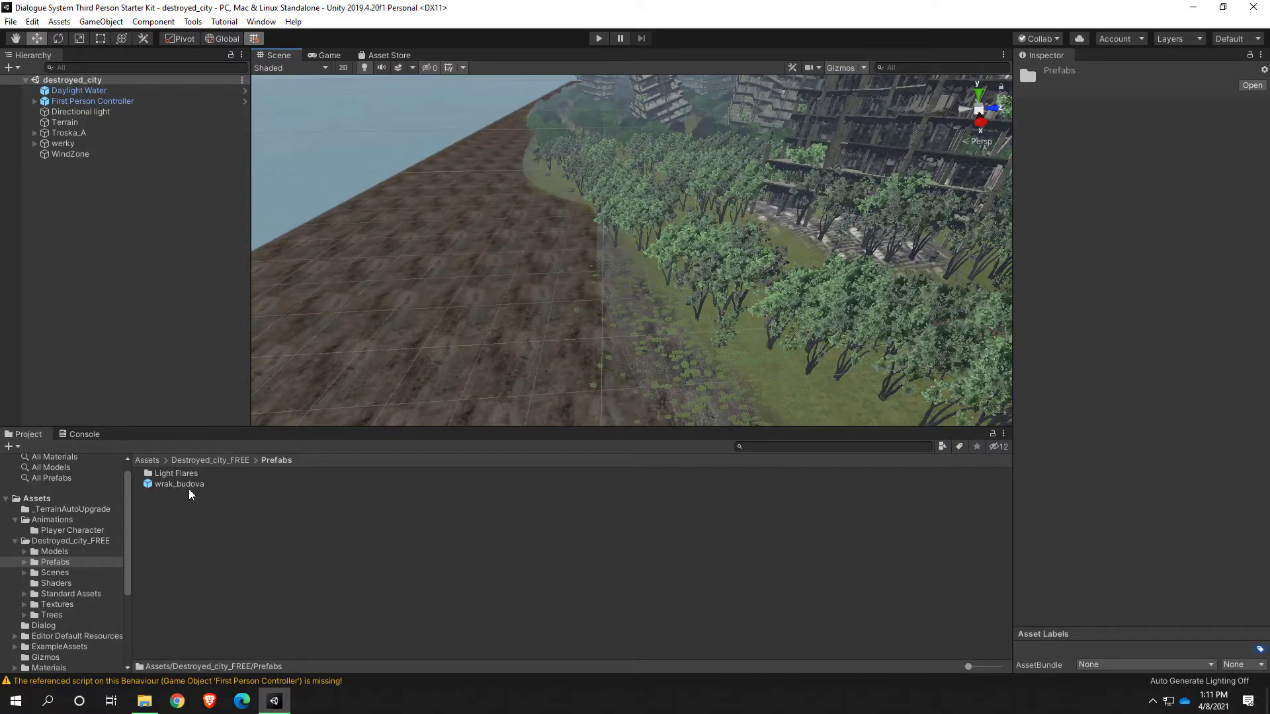
right_drag(376, 404, 447, 306)
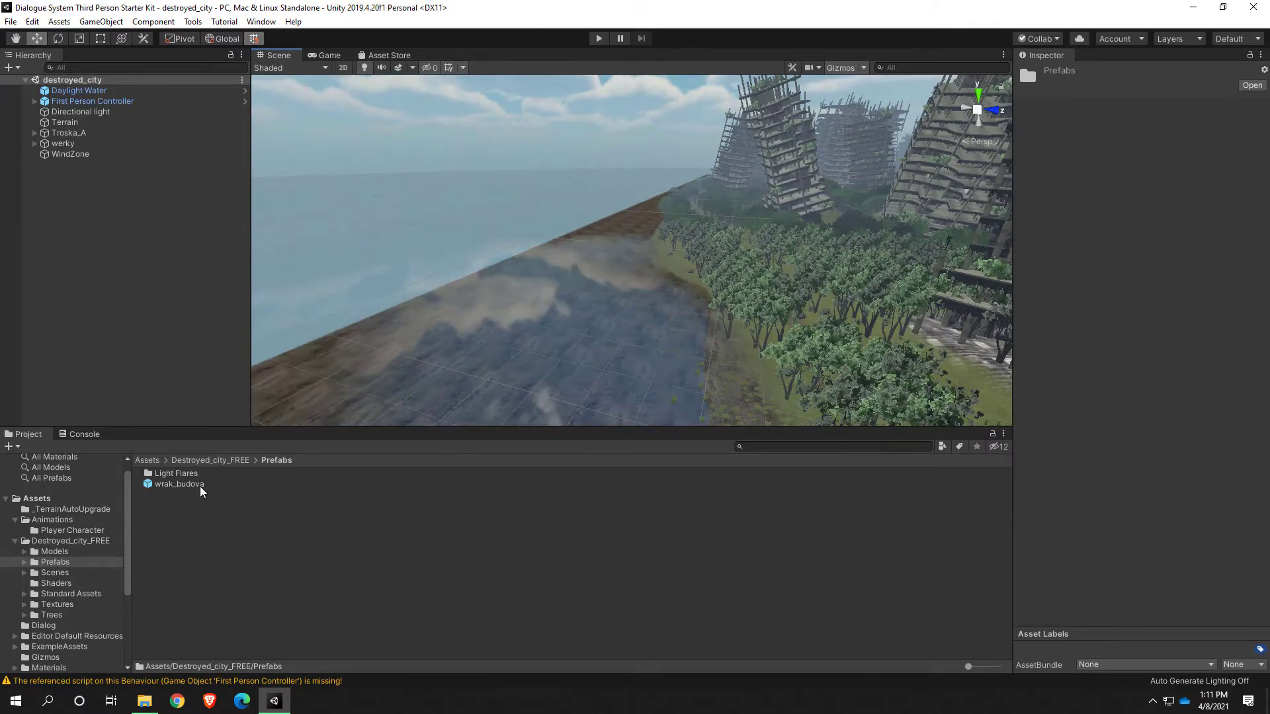
drag(326, 405, 621, 283)
drag(564, 322, 559, 318)
Step: Move the wrak_budova building across the bare ground to about X 957, Y -5, Z 62
right_drag(487, 312, 757, 256)
middle_drag(757, 256, 754, 275)
key(s)
right_drag(754, 275, 742, 332)
drag(694, 324, 632, 297)
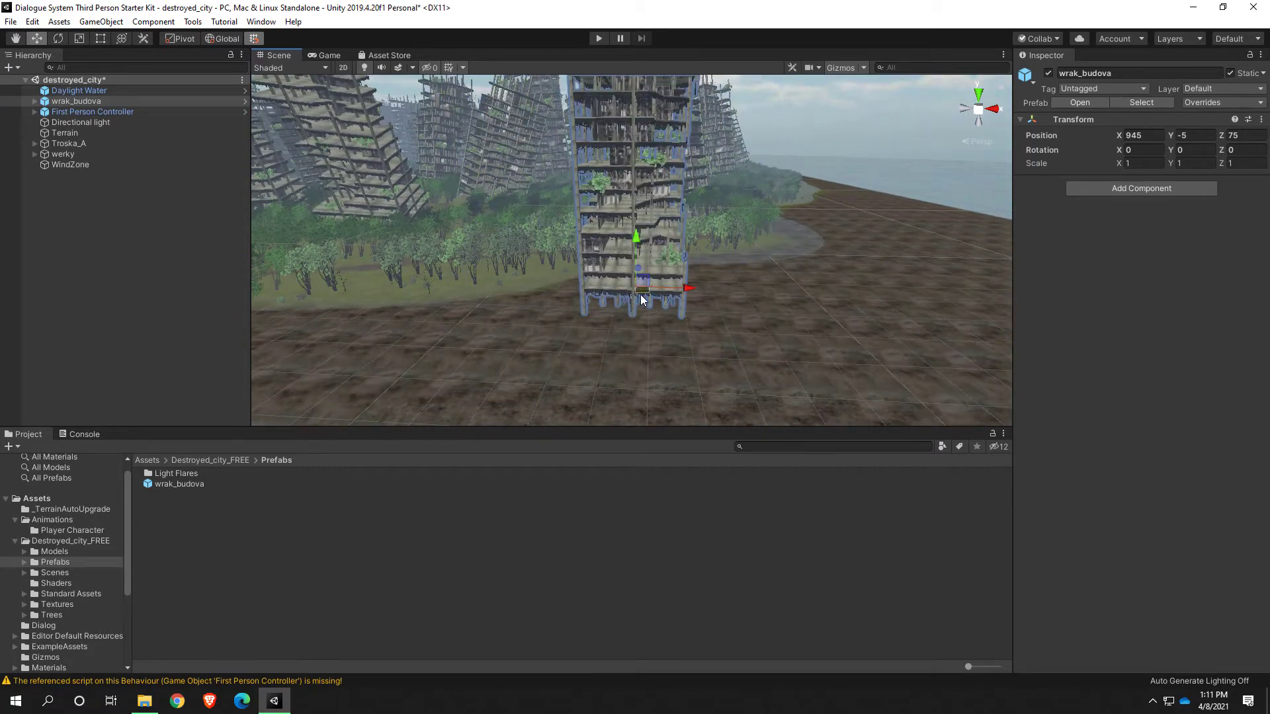
drag(646, 299, 622, 333)
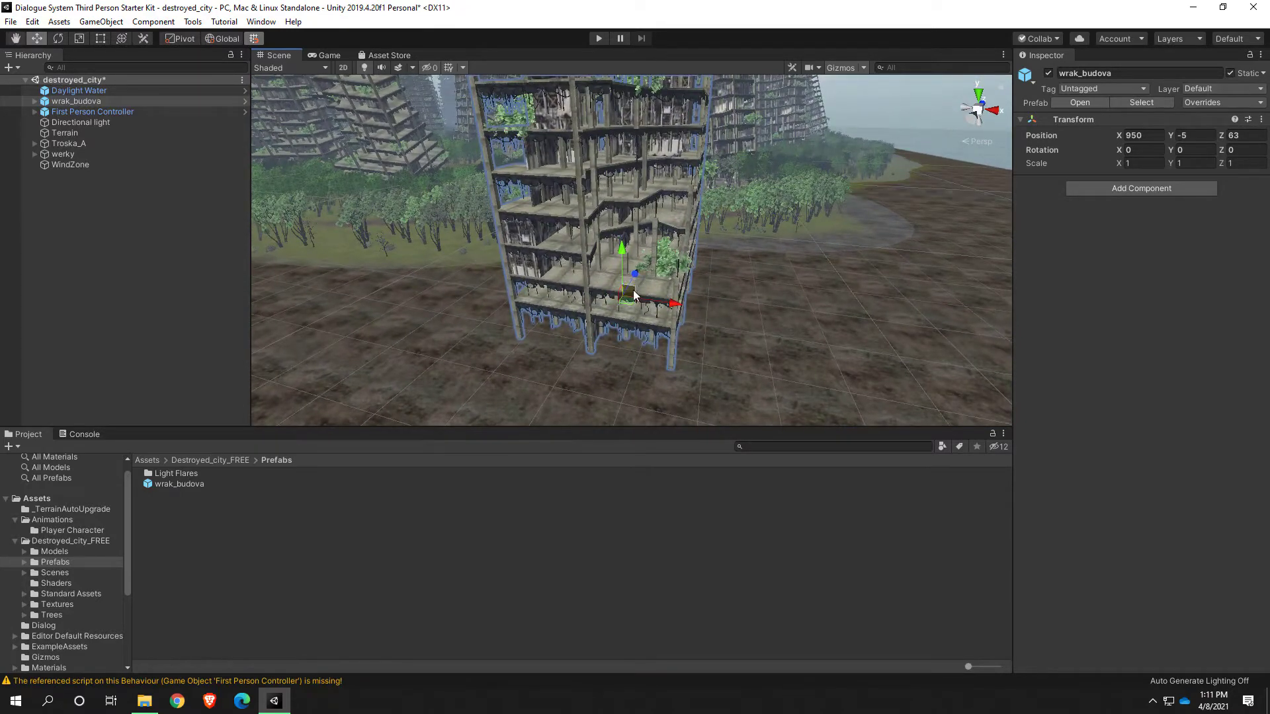
drag(629, 304, 630, 334)
alt+drag(631, 334, 630, 197)
scroll(635, 285, down, 3)
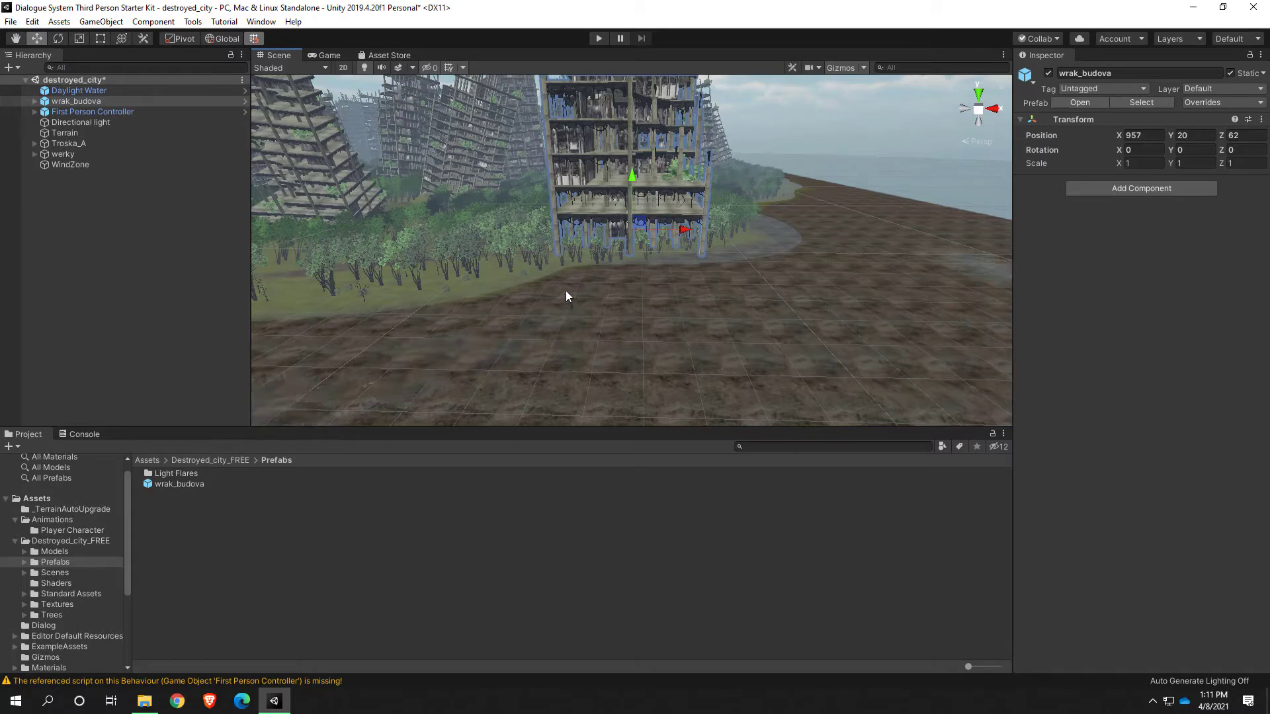
key(ctrl+z)
Step: Tilt the wrak_budova building sideways to a Z rotation of about -12.7 degrees
key(r)
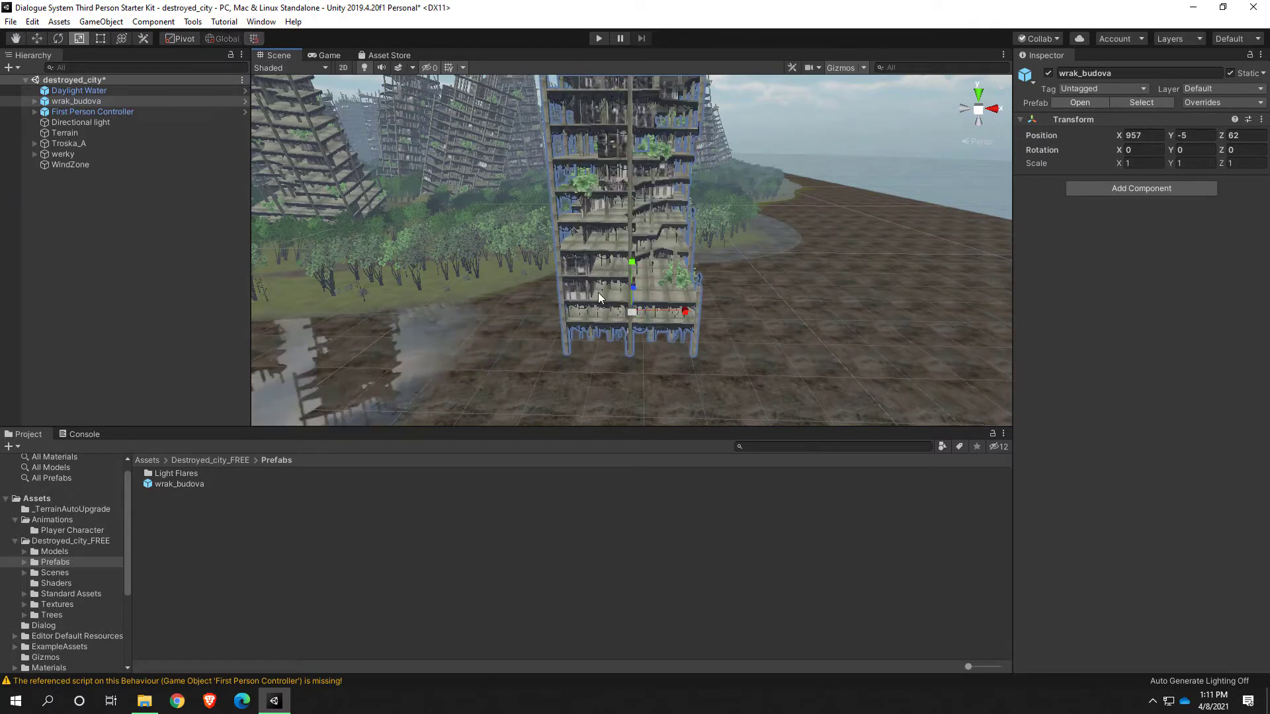
right_drag(655, 325, 632, 272)
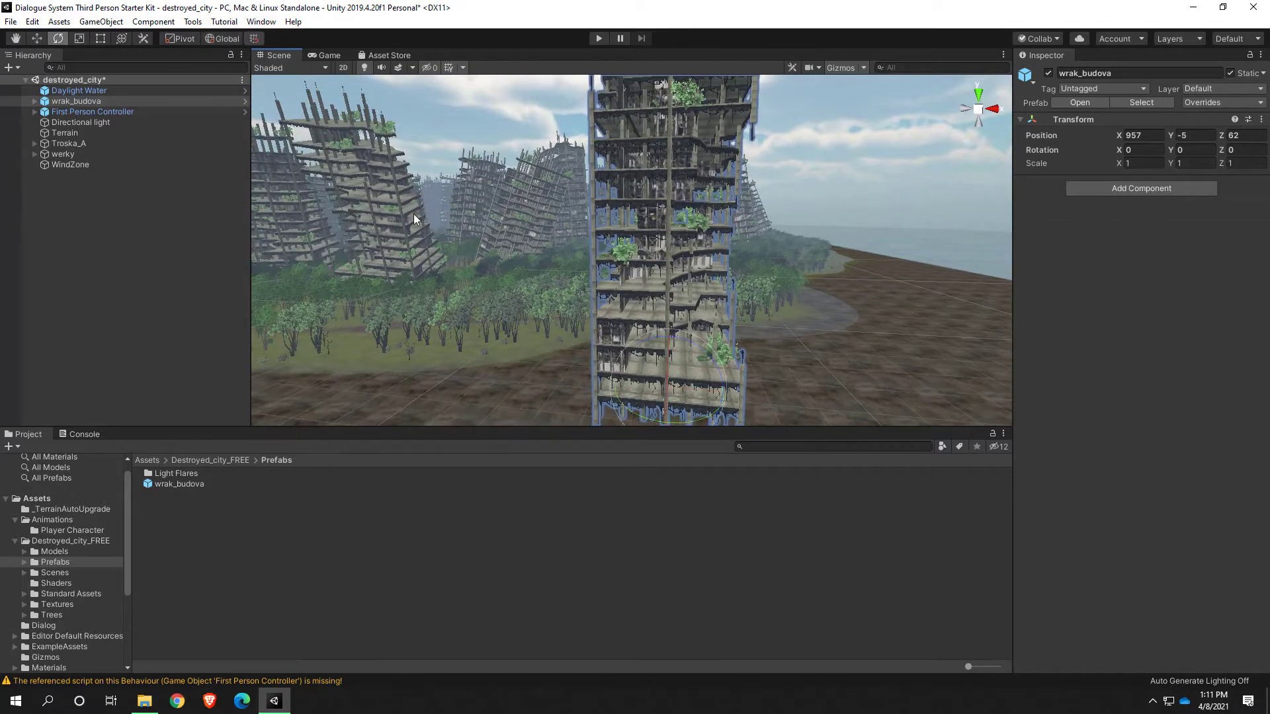
right_drag(428, 258, 494, 285)
drag(617, 299, 637, 304)
key(q)
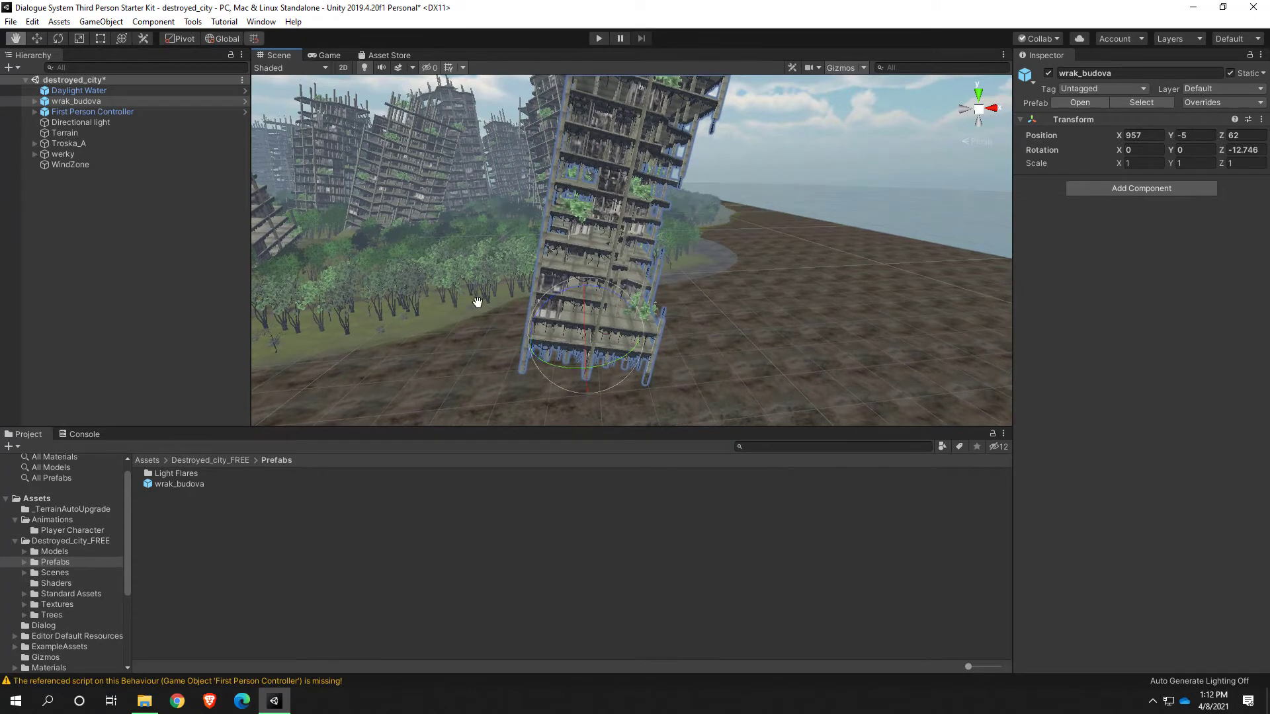
drag(586, 287, 563, 395)
key(e)
Step: Examine the interior of the wrak_budova building up close in the scene view
click(718, 323)
alt+drag(719, 323, 617, 286)
alt+drag(379, 214, 609, 276)
key(w)
right_drag(609, 277, 665, 290)
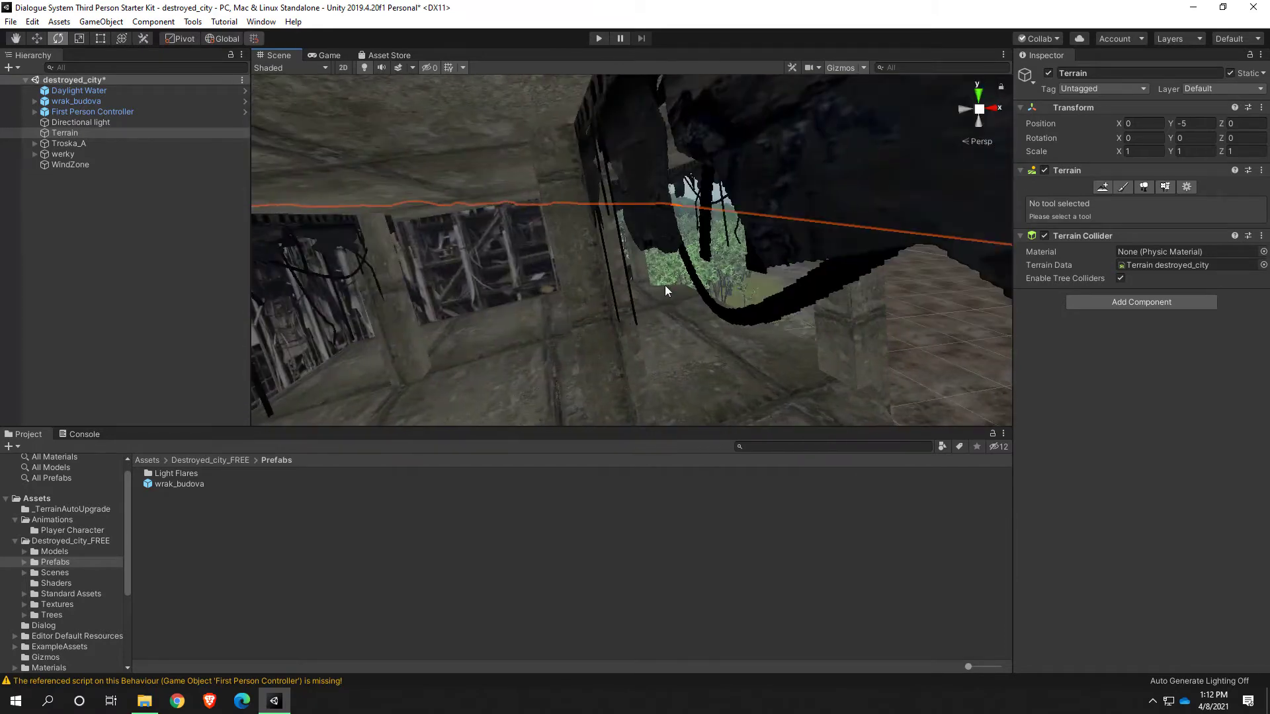
Step: Open the TestLevel scene from the project's main Scenes folder, discarding the changes to destroyed_city
click(37, 499)
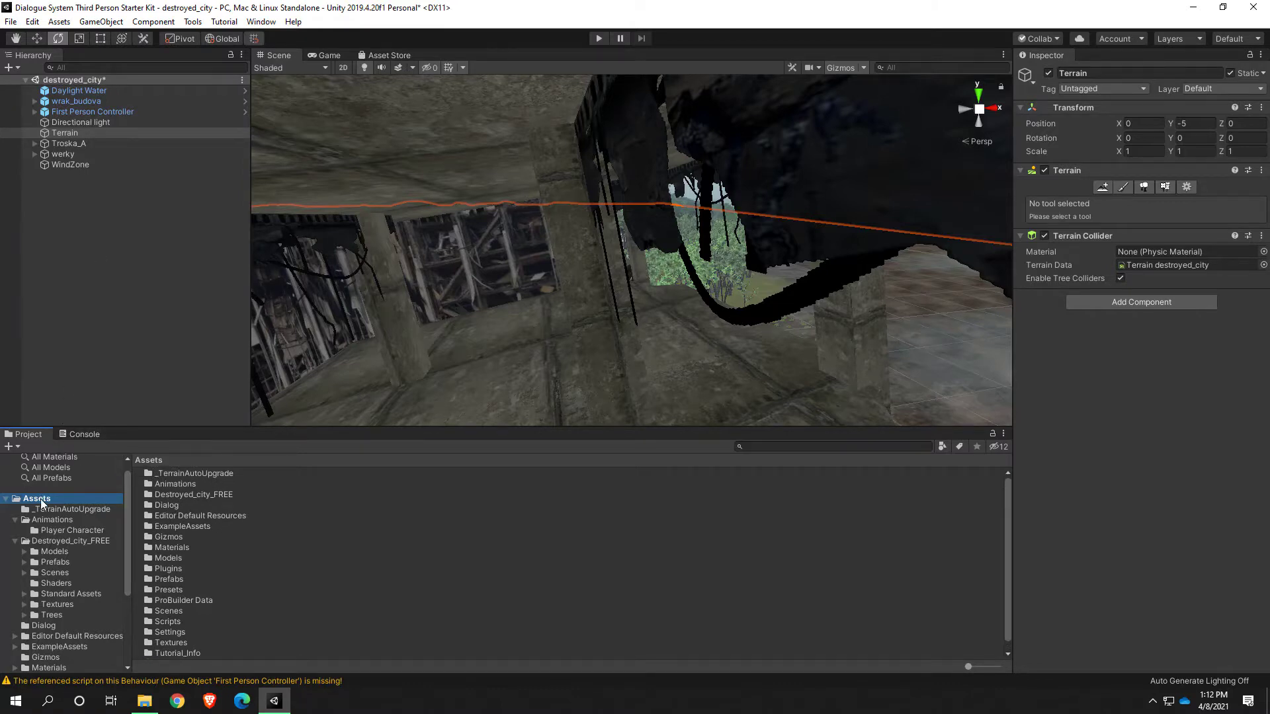
scroll(188, 614, down, 1)
click(168, 601)
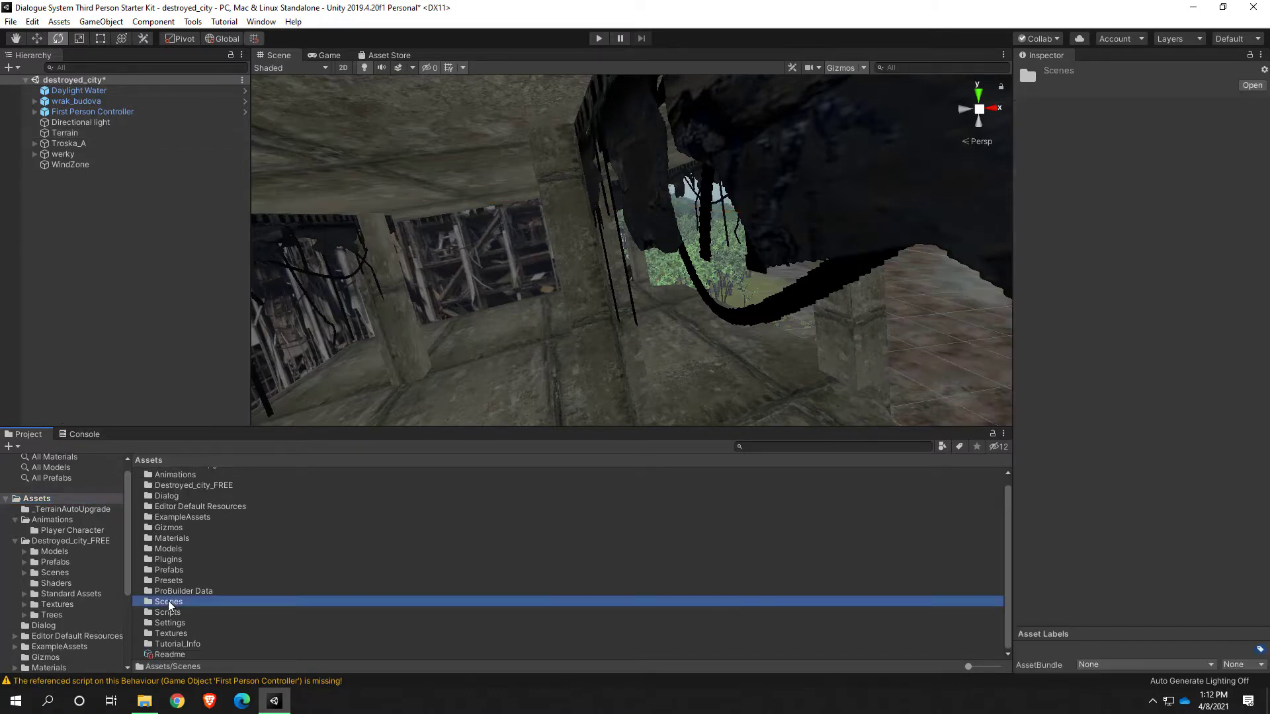
scroll(175, 523, up, 1)
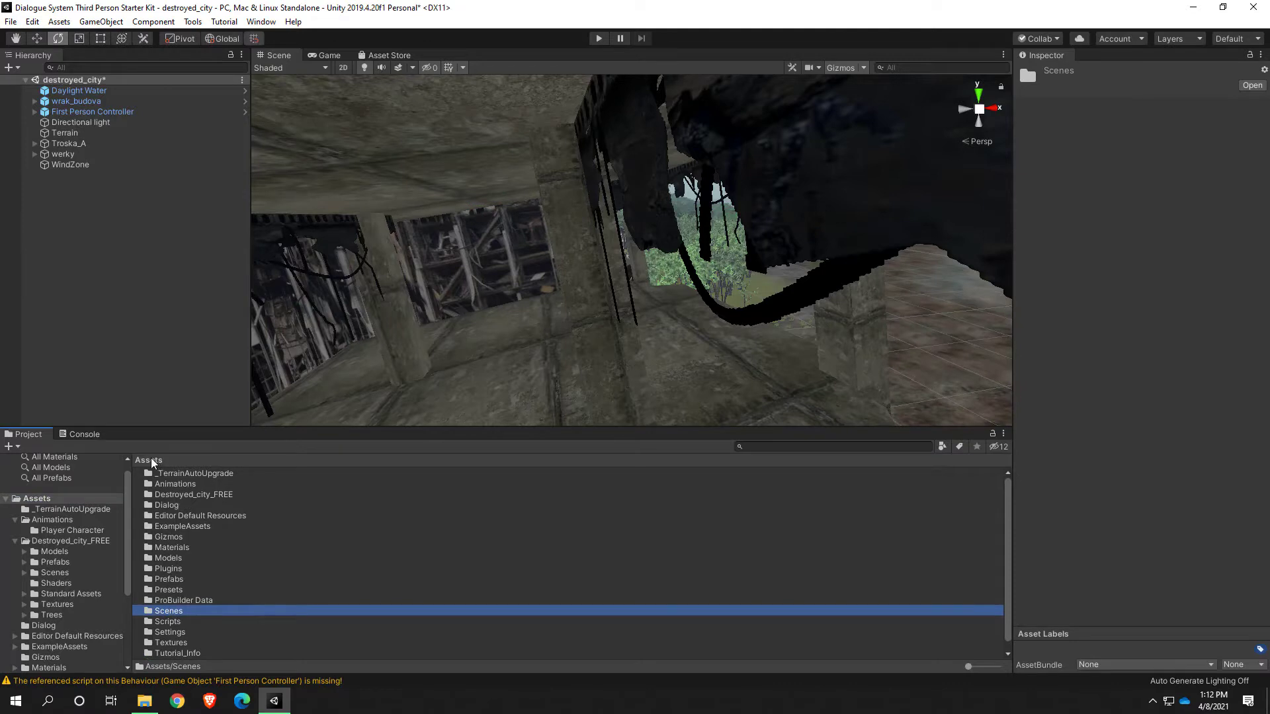
double_click(169, 612)
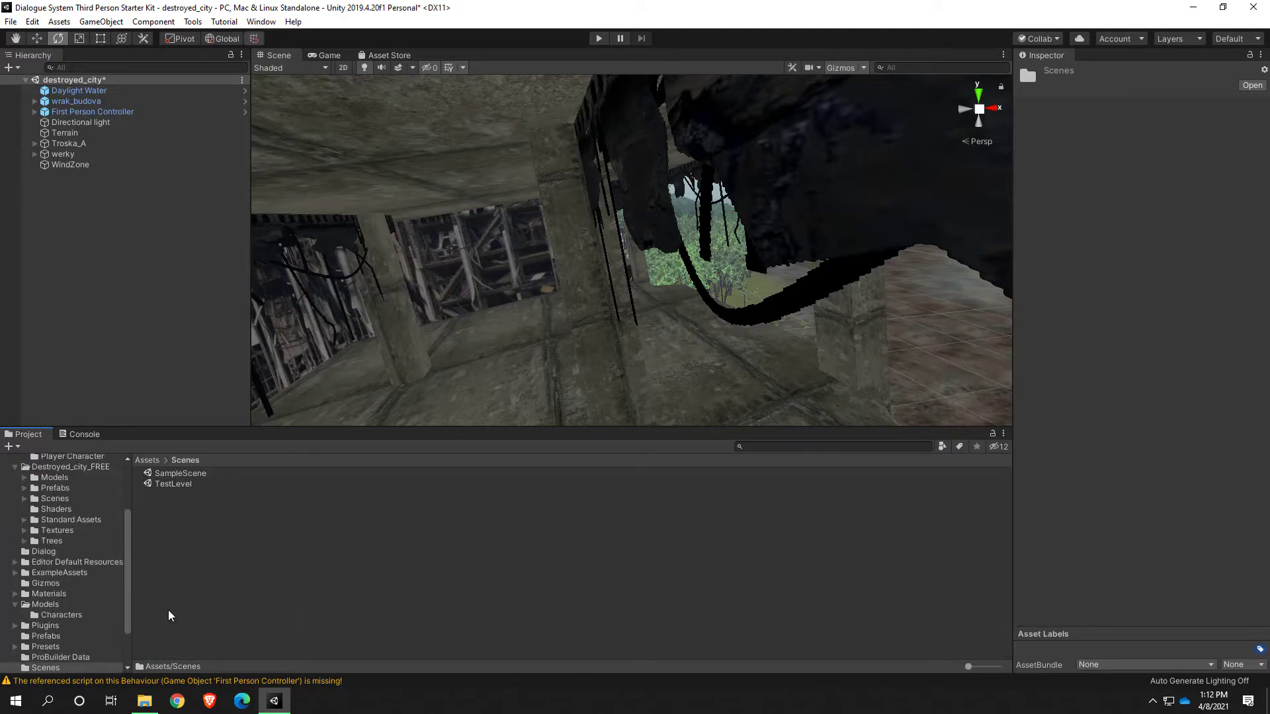
double_click(192, 487)
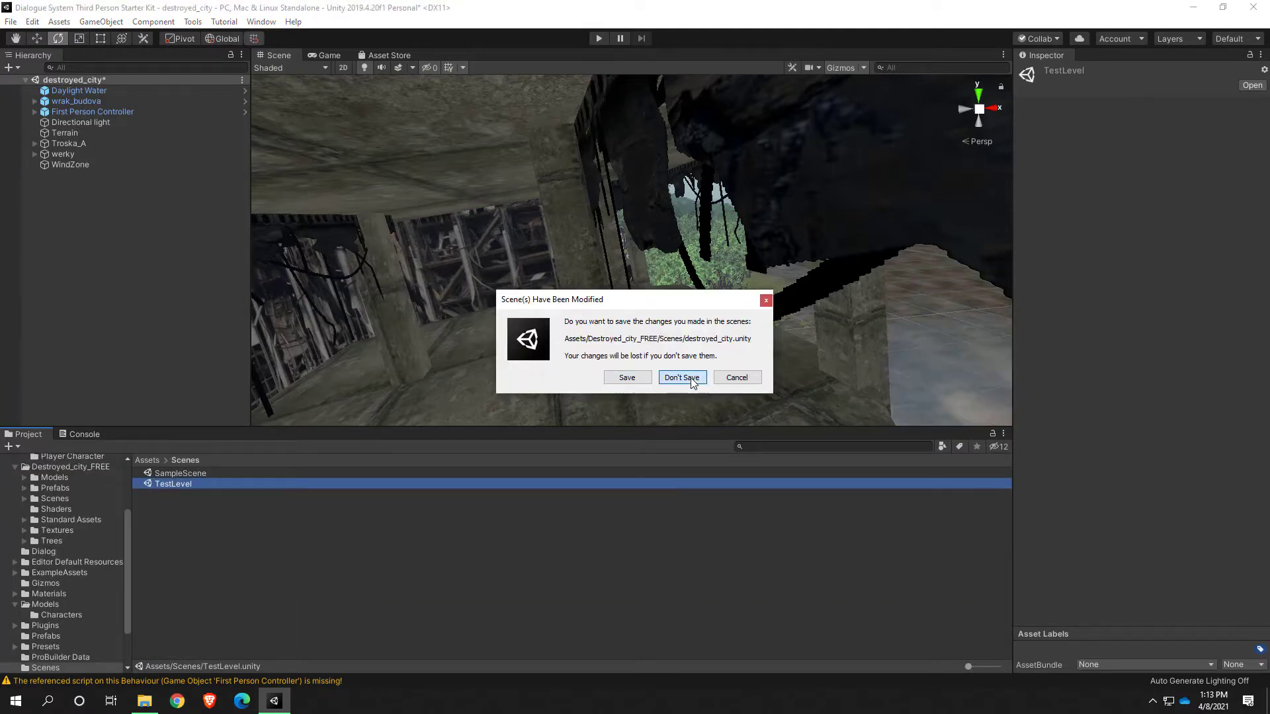
click(691, 378)
Step: Focus the TestLevel scene view on the xbot character and its surroundings
right_drag(677, 252, 1172, 317)
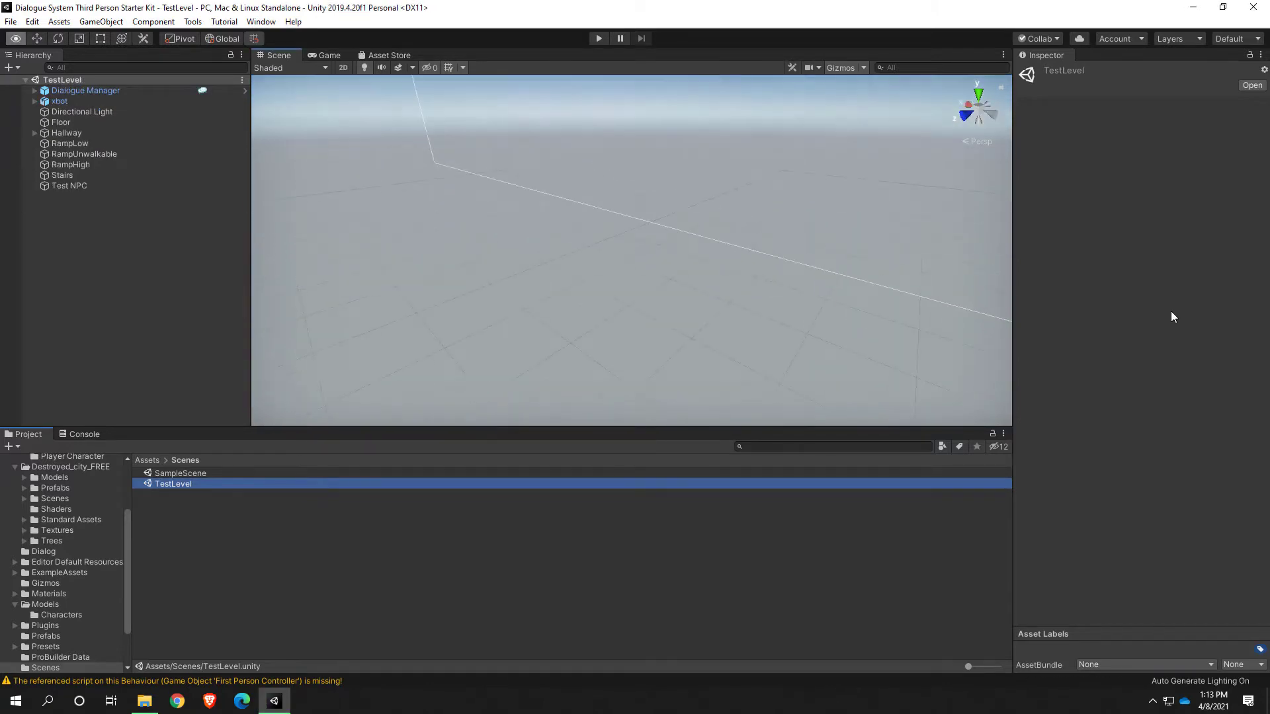
right_drag(789, 289, 641, 196)
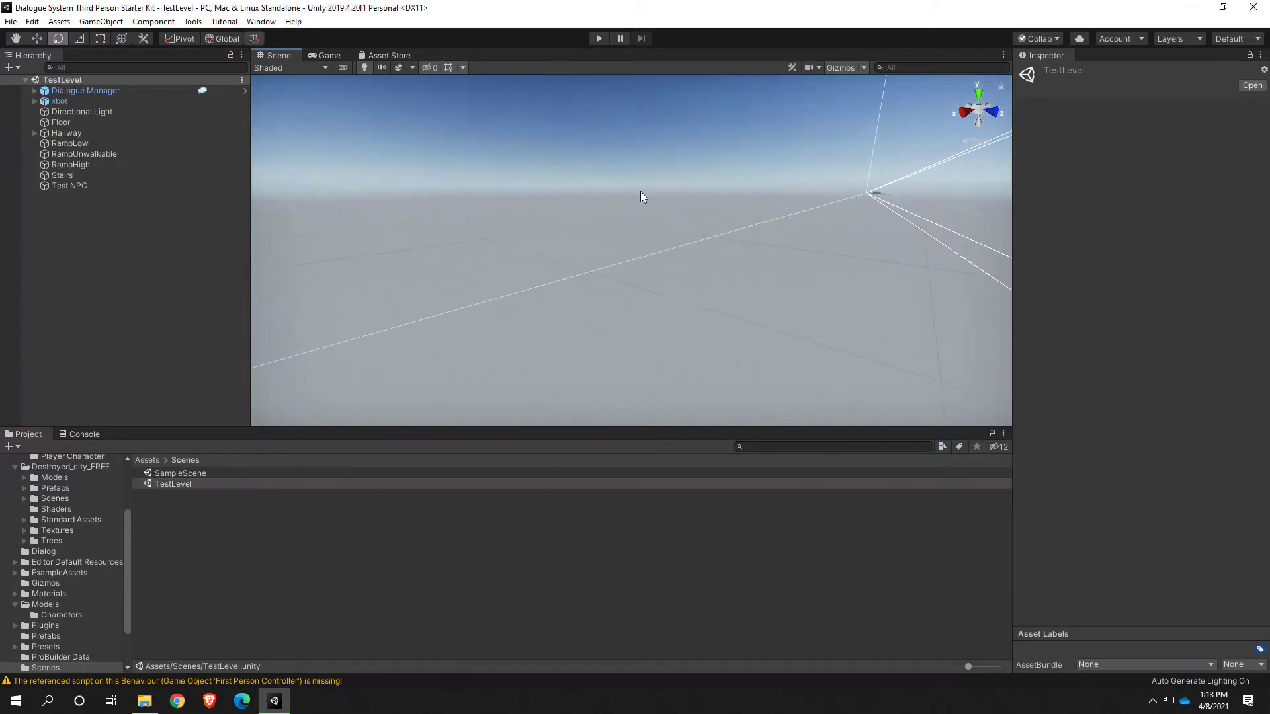
double_click(61, 101)
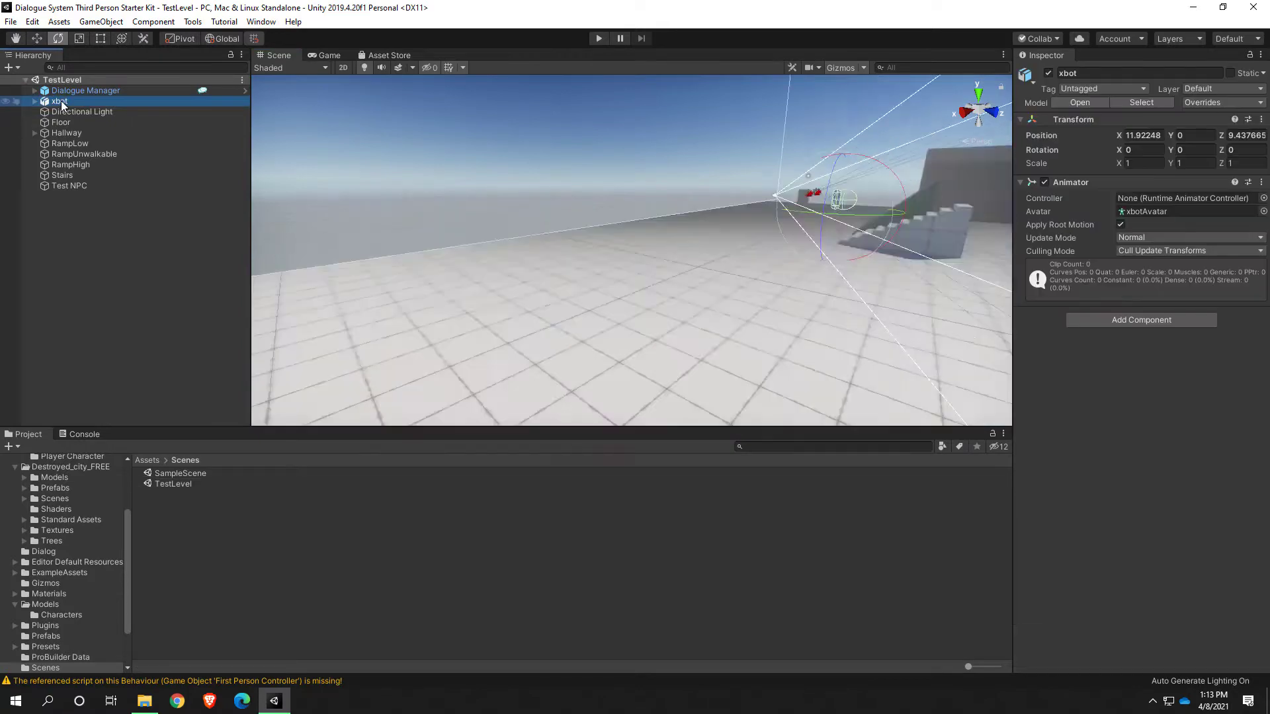
right_drag(467, 220, 566, 360)
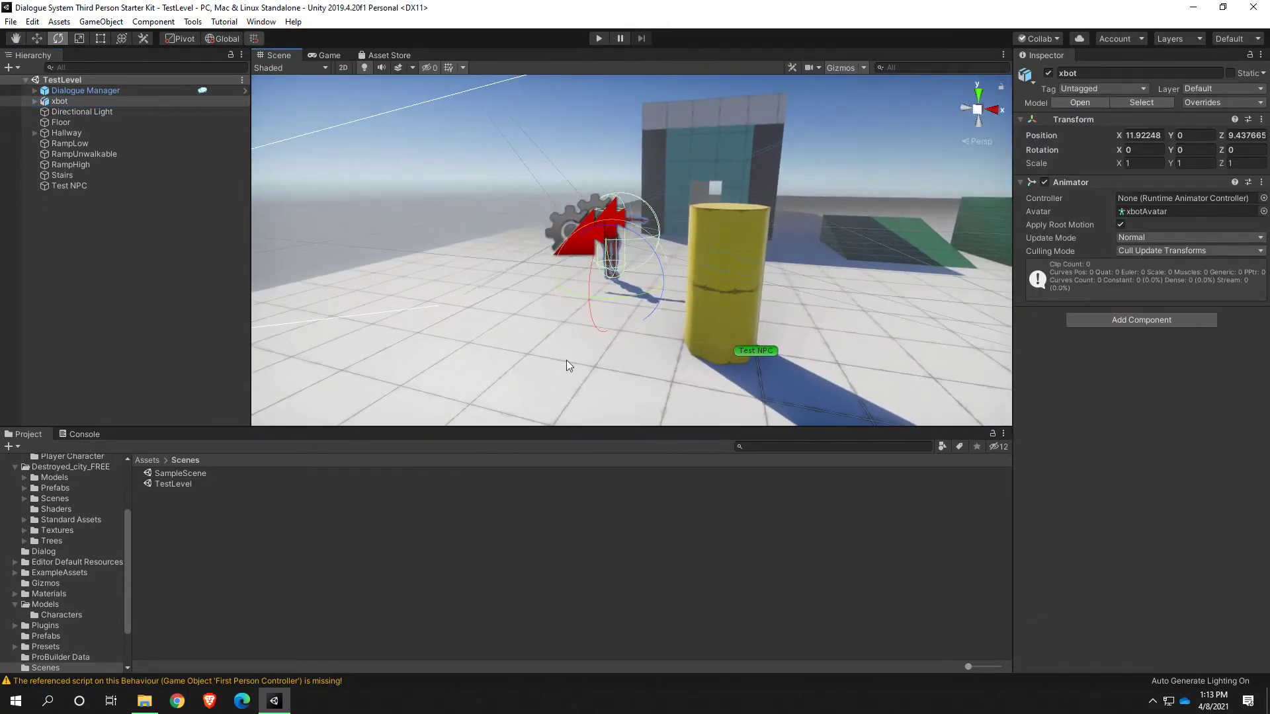
Step: Browse the Prefabs folder of Destroyed_city_FREE, including the Sun flare in its Light Flares subfolder
click(63, 468)
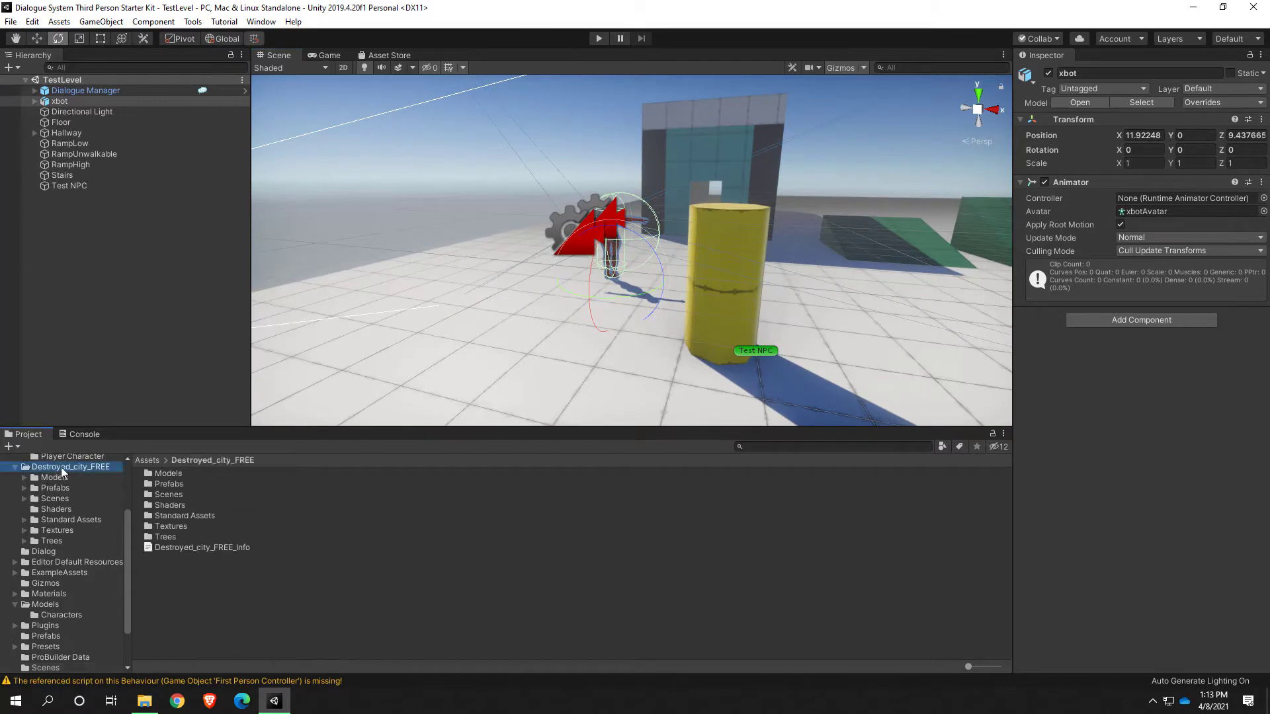
double_click(178, 487)
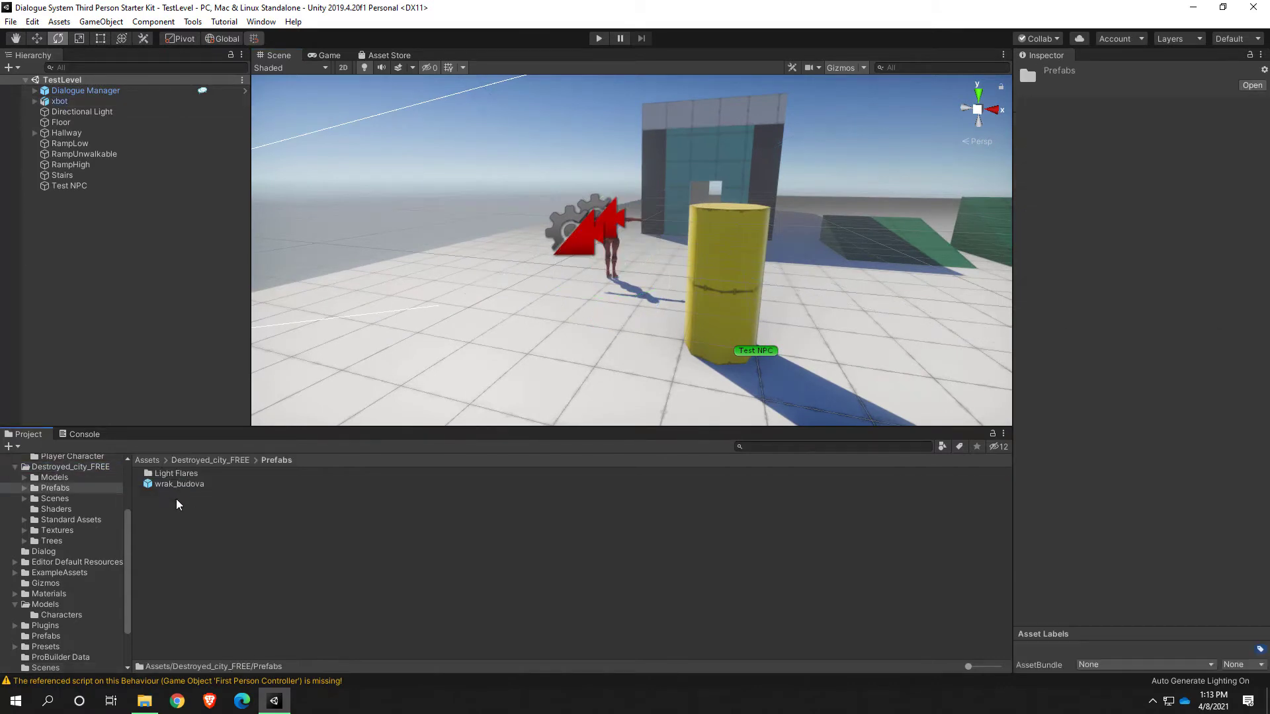
double_click(181, 474)
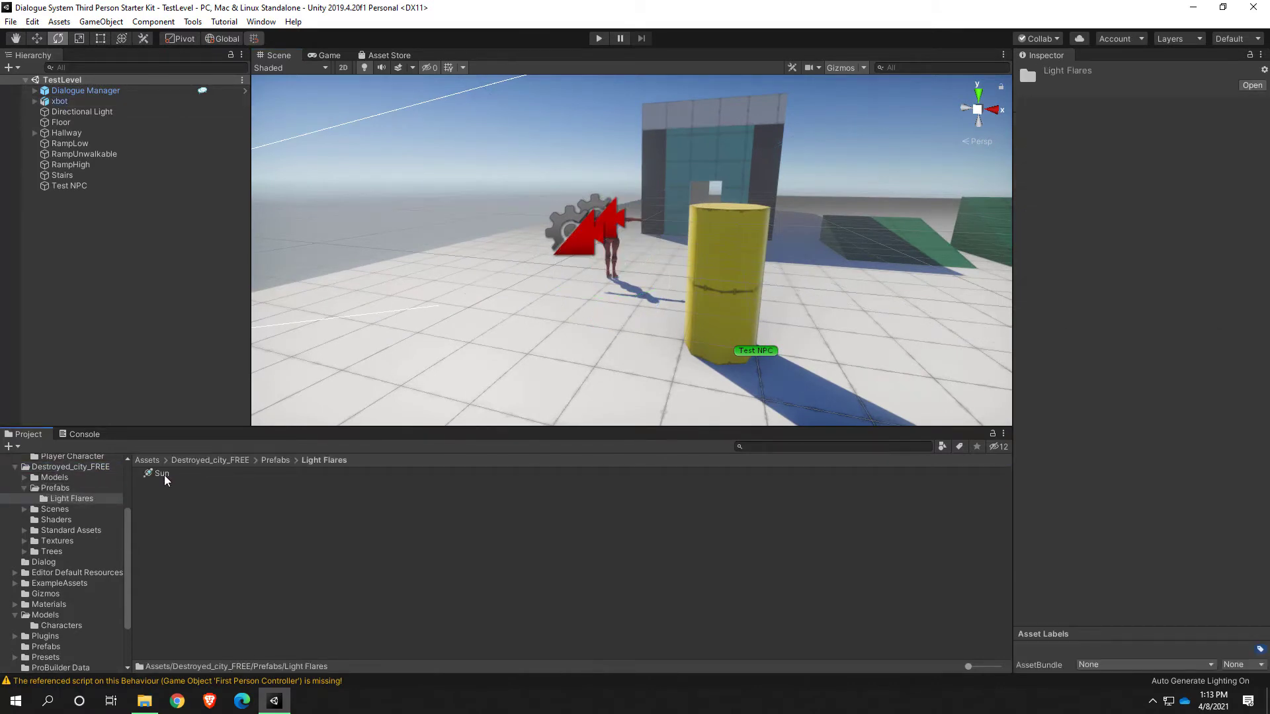
click(164, 475)
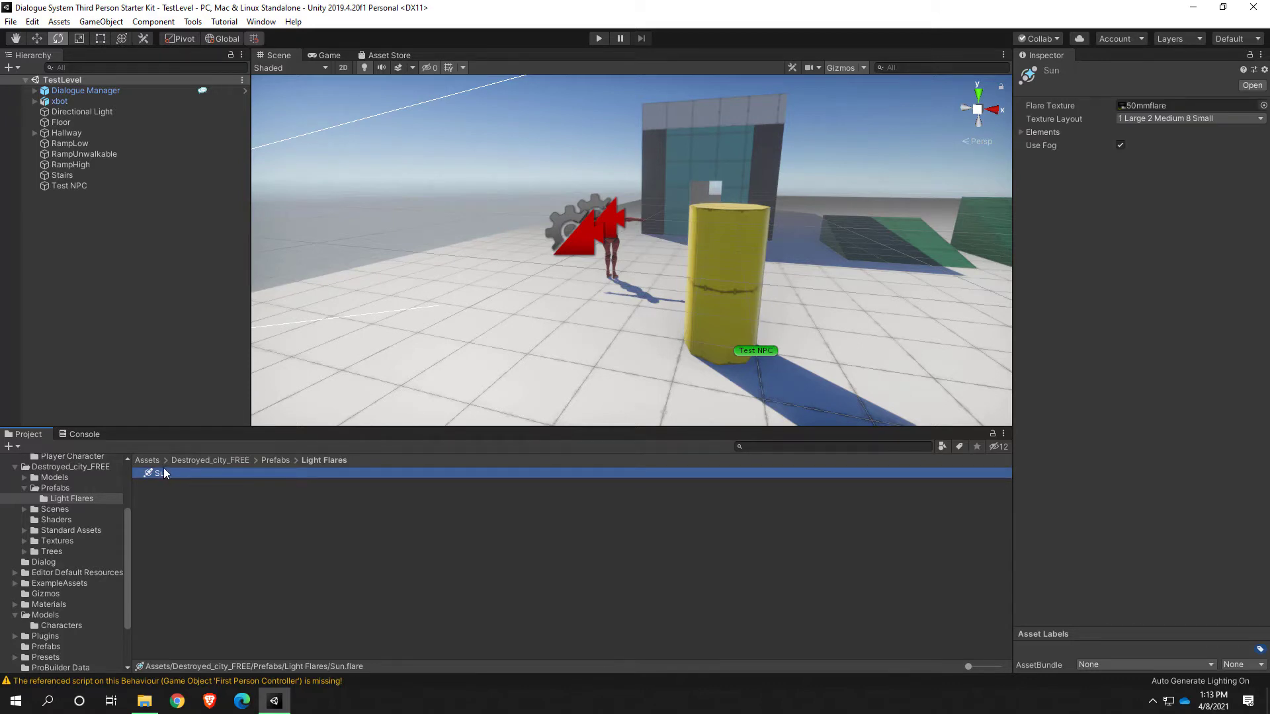
click(217, 461)
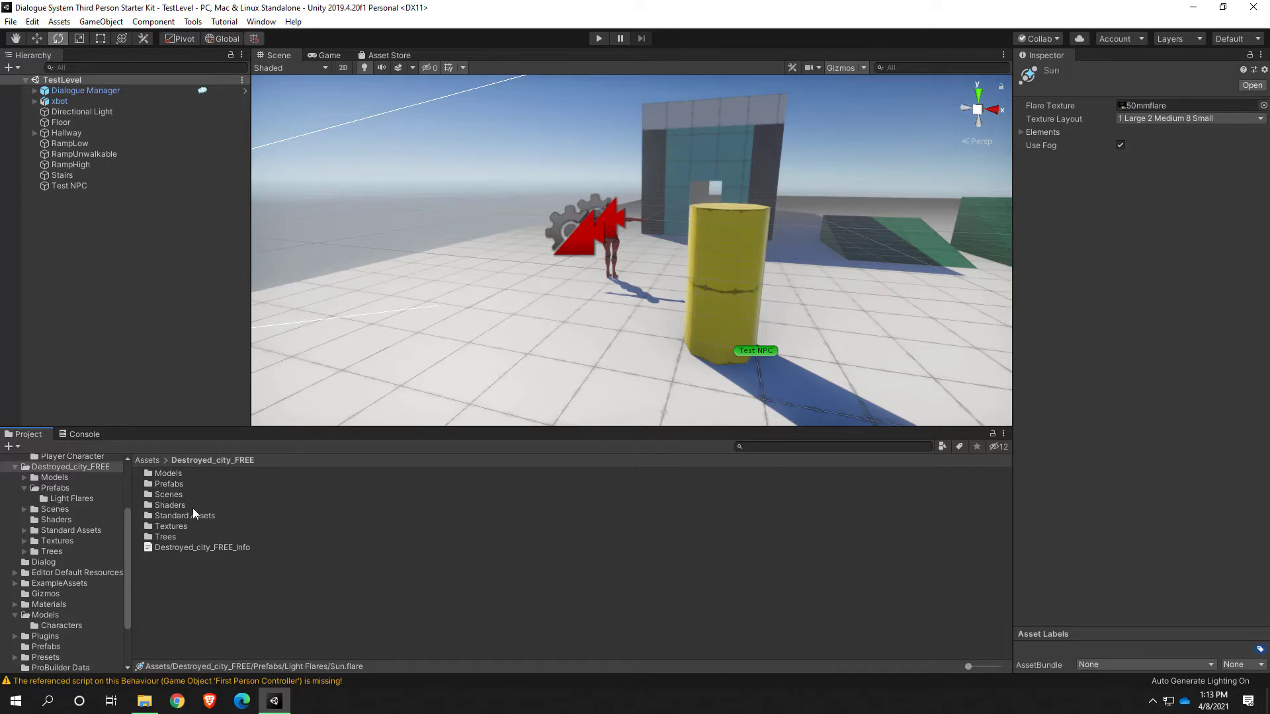
Step: Place the wrak_budova prefab from Destroyed_city_FREE on the TestLevel floor beside the xbot character
right_drag(471, 377, 591, 342)
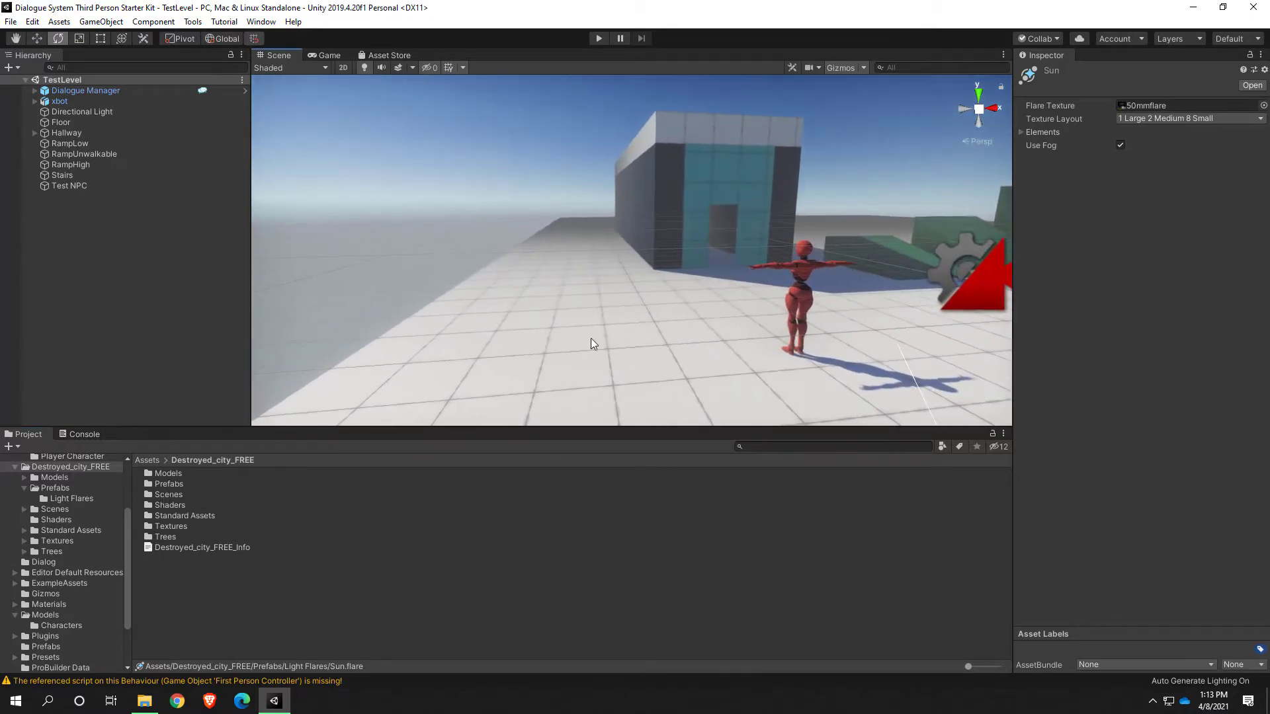
click(168, 498)
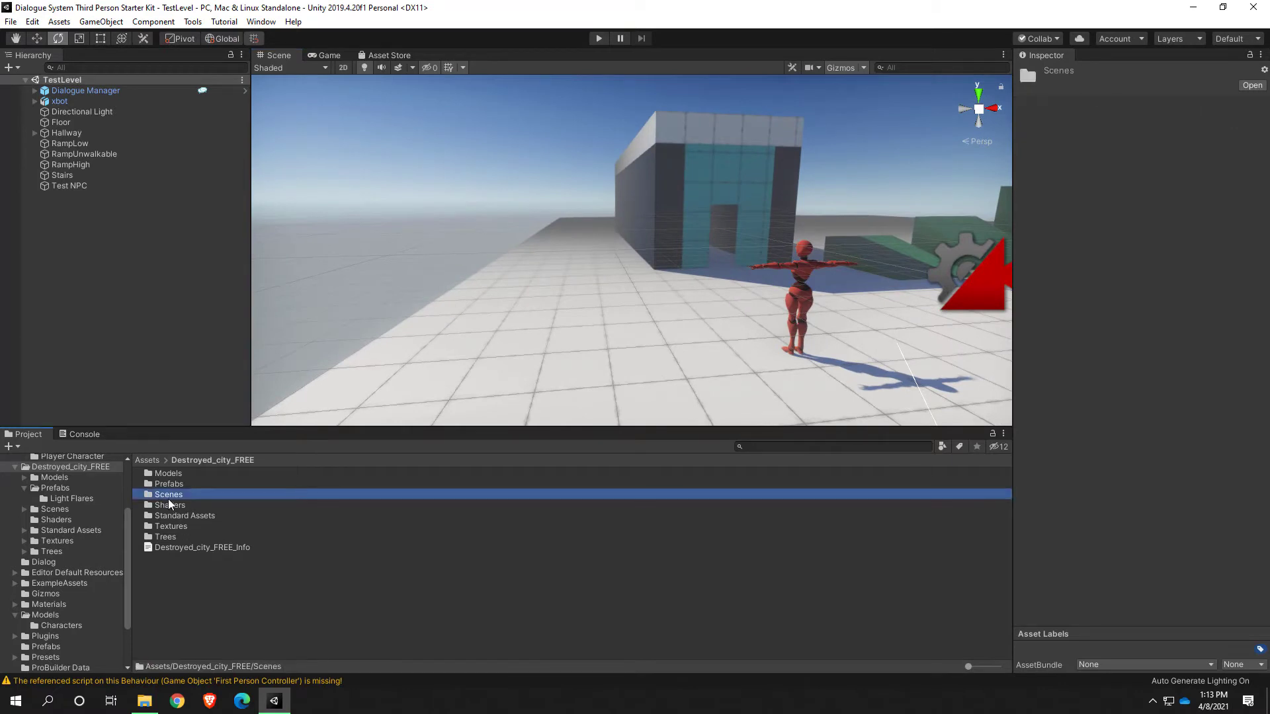
double_click(169, 484)
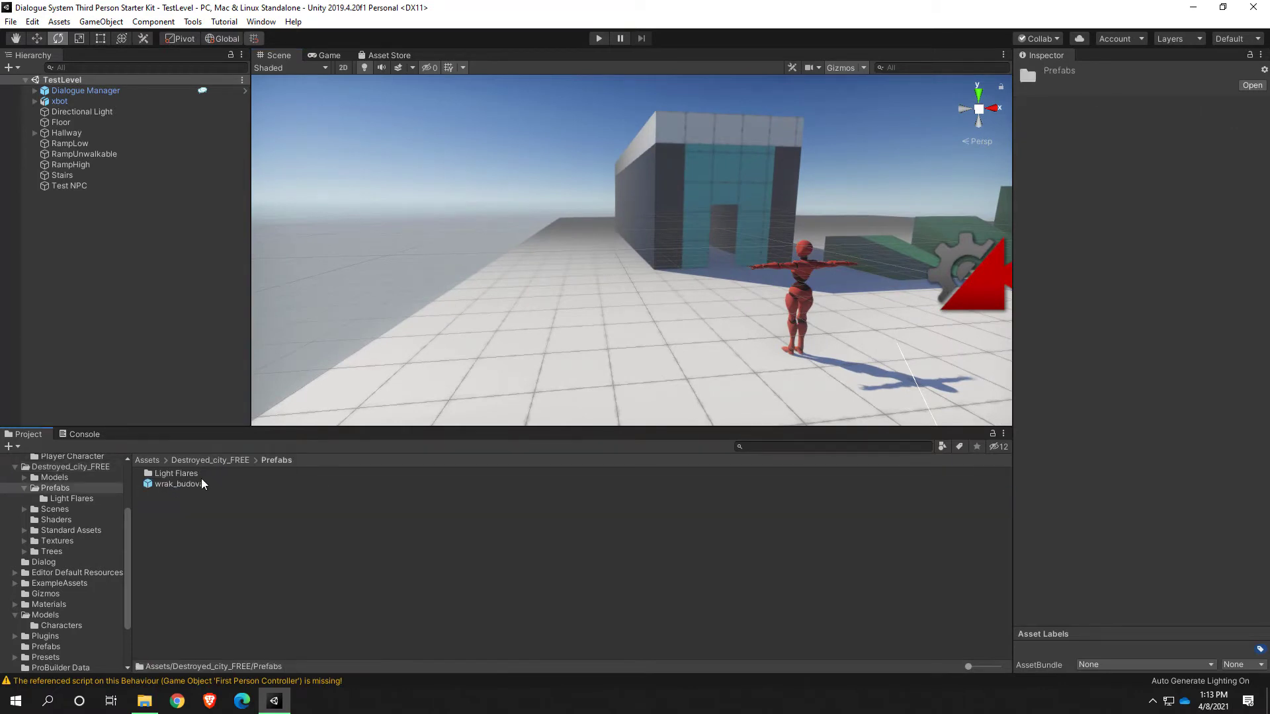
drag(194, 489, 584, 300)
scroll(589, 299, down, 3)
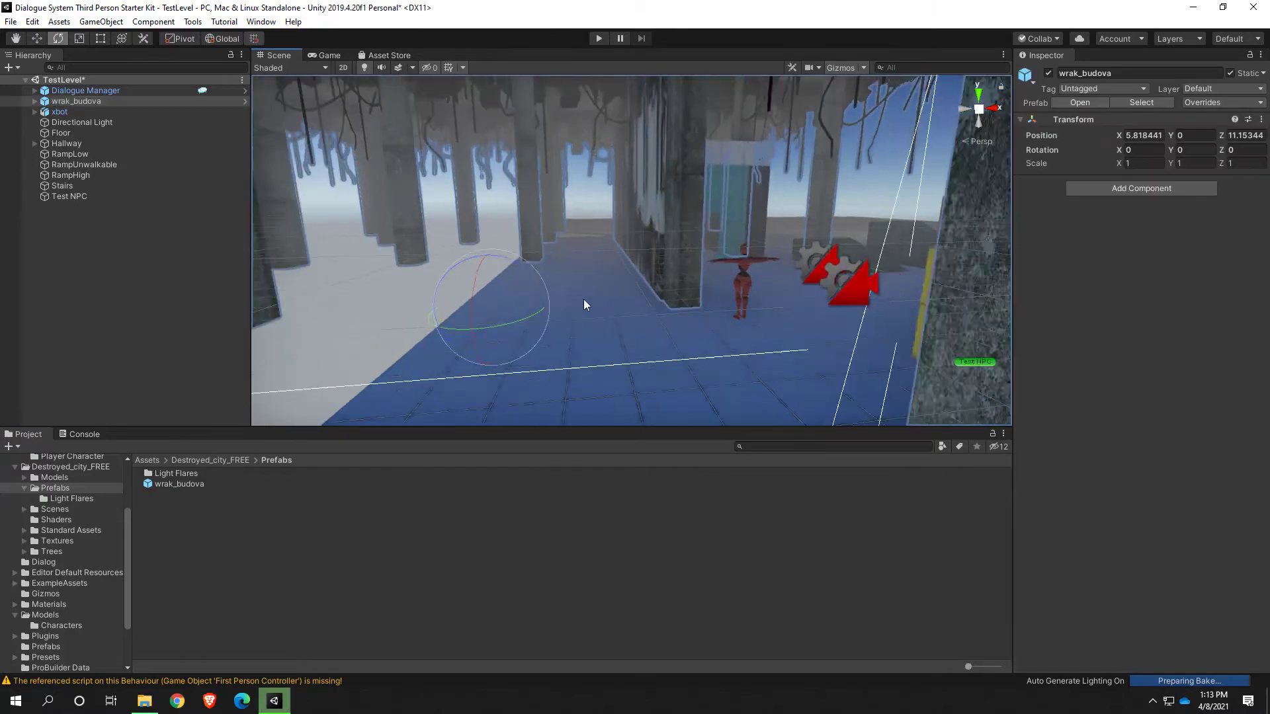
Step: Examine the placed wrak_budova building from several angles, including the child objects in its hierarchy
scroll(594, 293, down, 3)
middle_drag(626, 308, 560, 403)
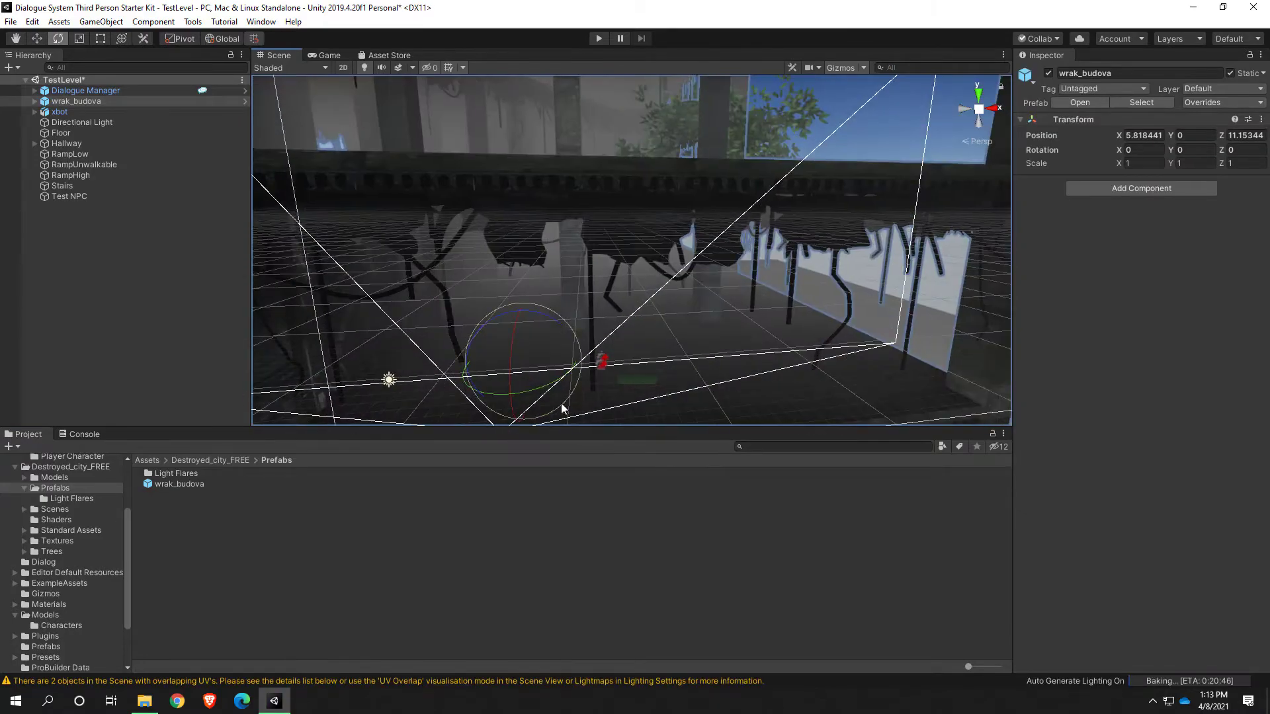
scroll(589, 344, down, 1)
alt+drag(591, 349, 519, 341)
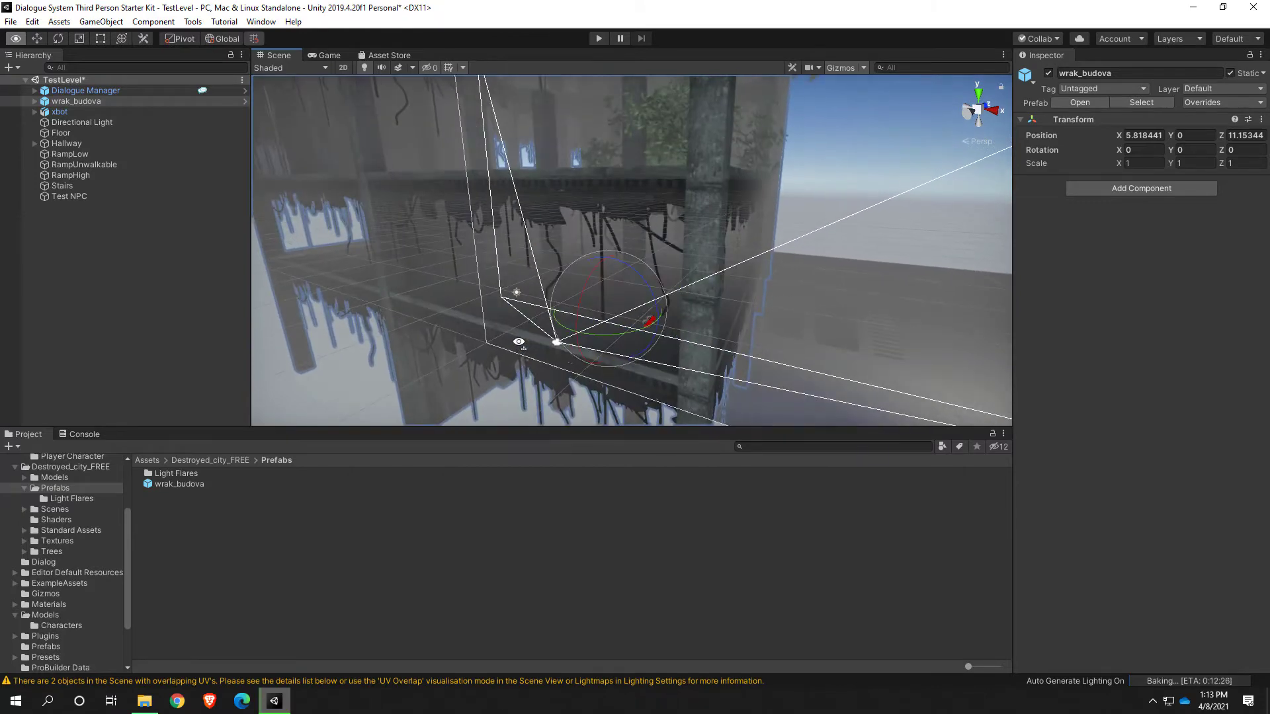
middle_drag(547, 270, 528, 366)
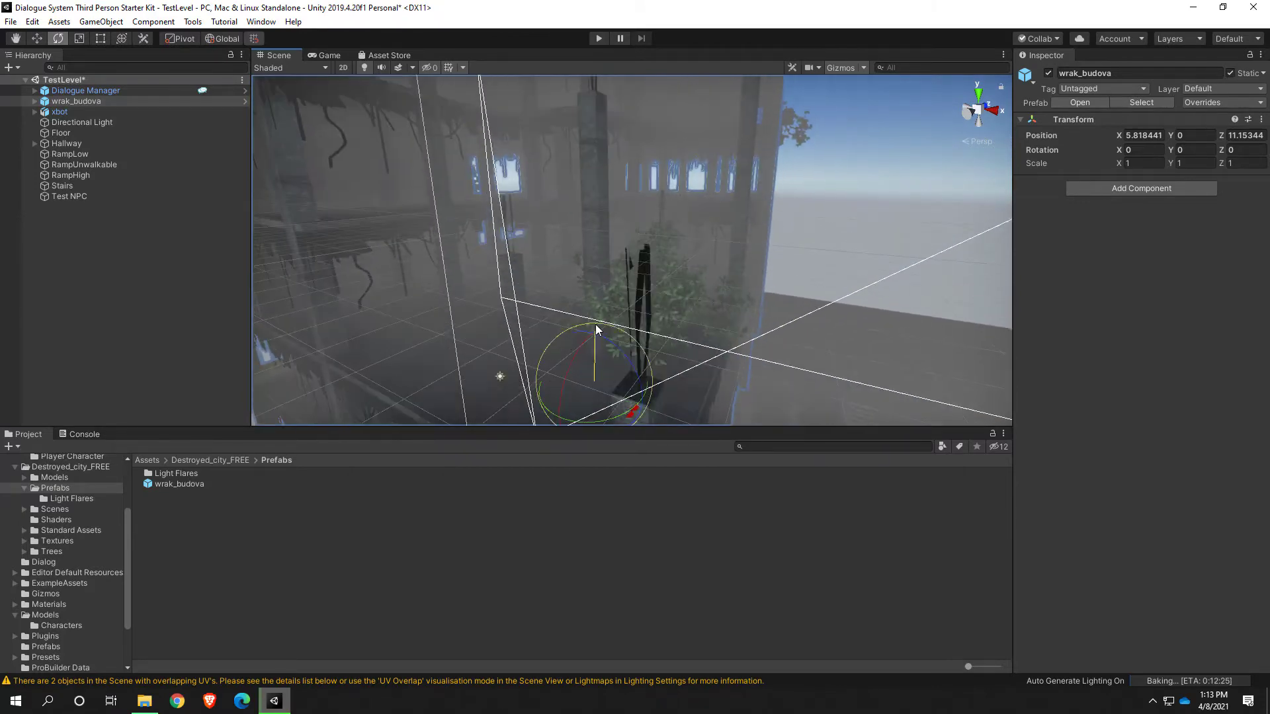
click(456, 317)
key(w)
right_drag(534, 299, 549, 310)
key(s)
click(537, 236)
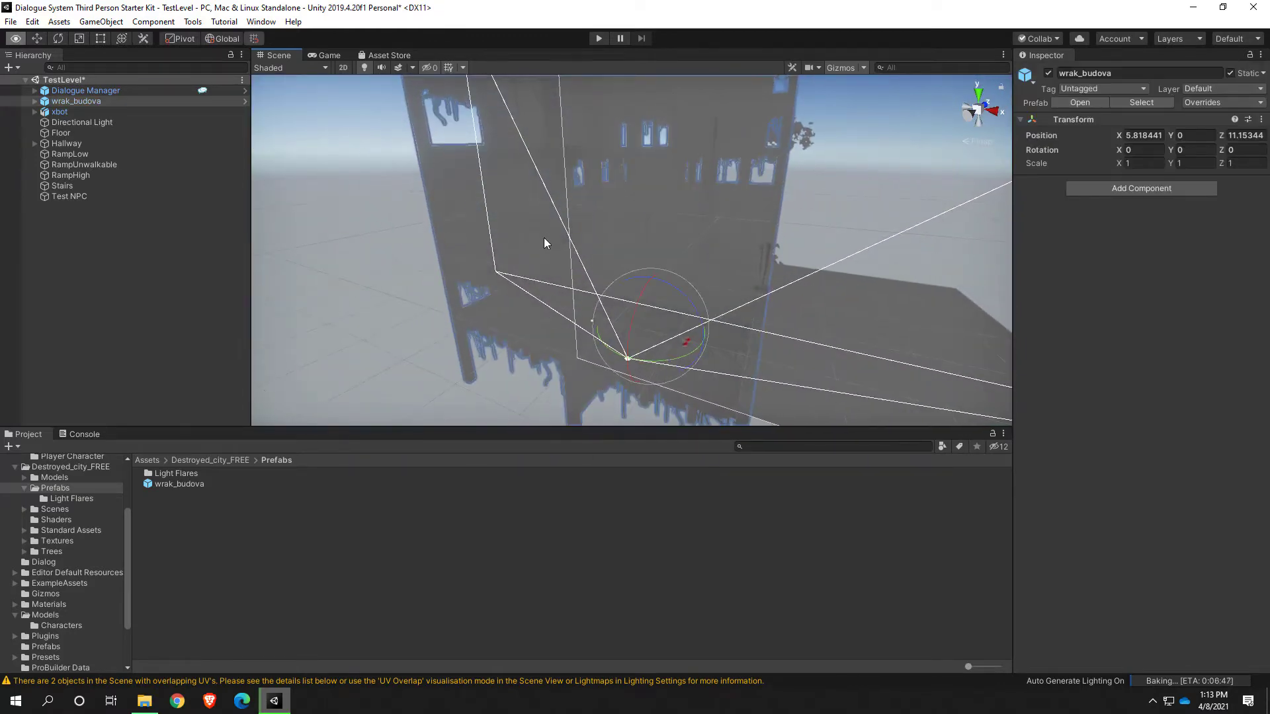
key(w)
right_drag(544, 237, 565, 227)
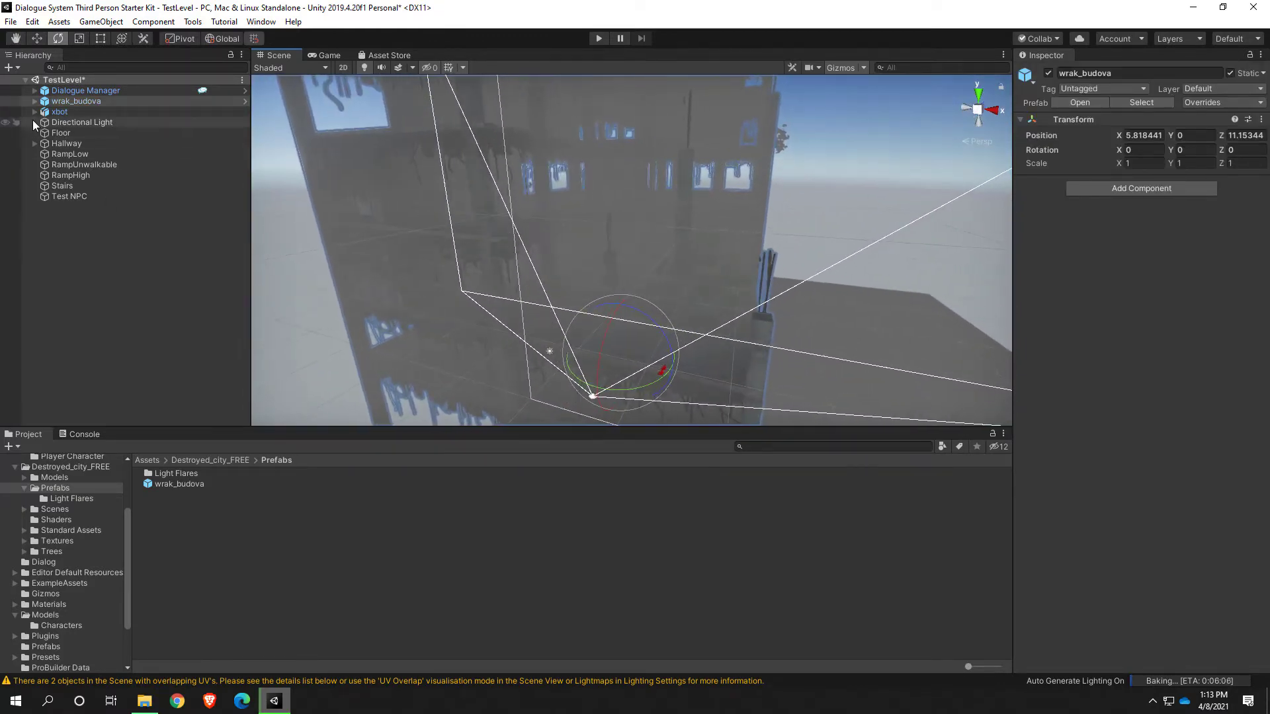
click(34, 102)
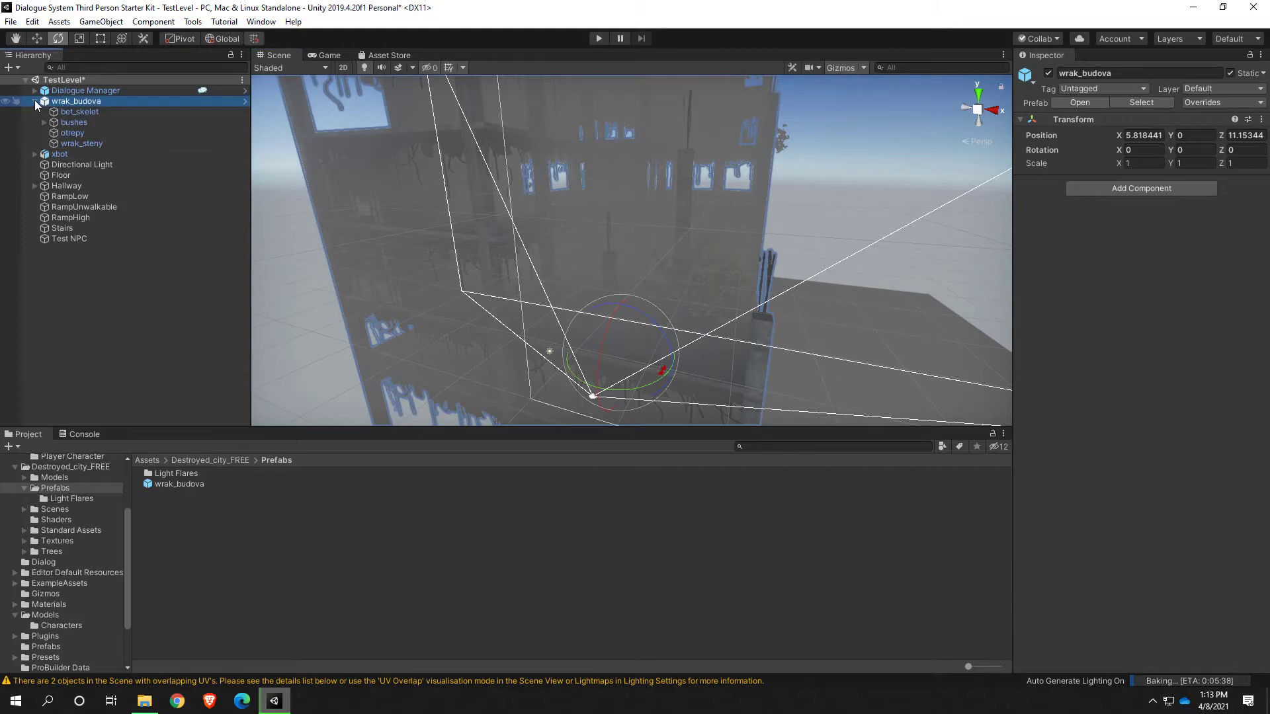
key(w)
right_drag(566, 216, 573, 253)
key(d)
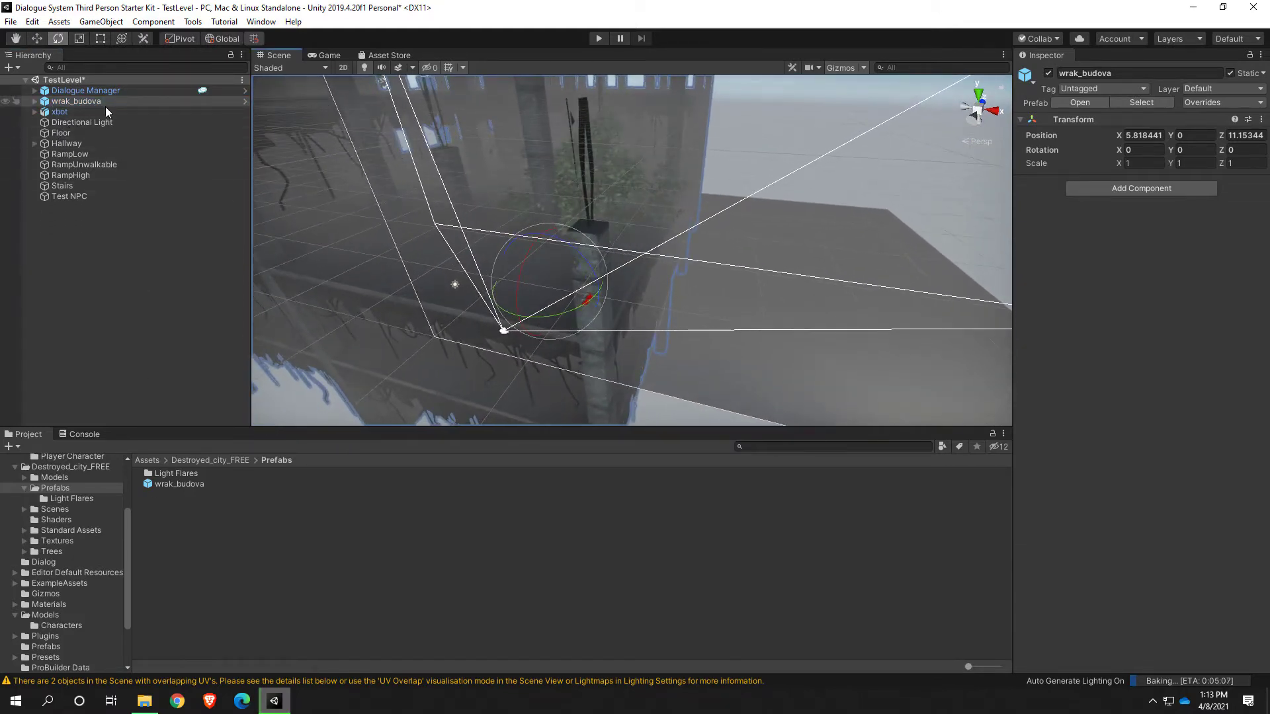
Step: Raise the xbot character inside the building to a Y position of 16 using grid snapping
click(72, 113)
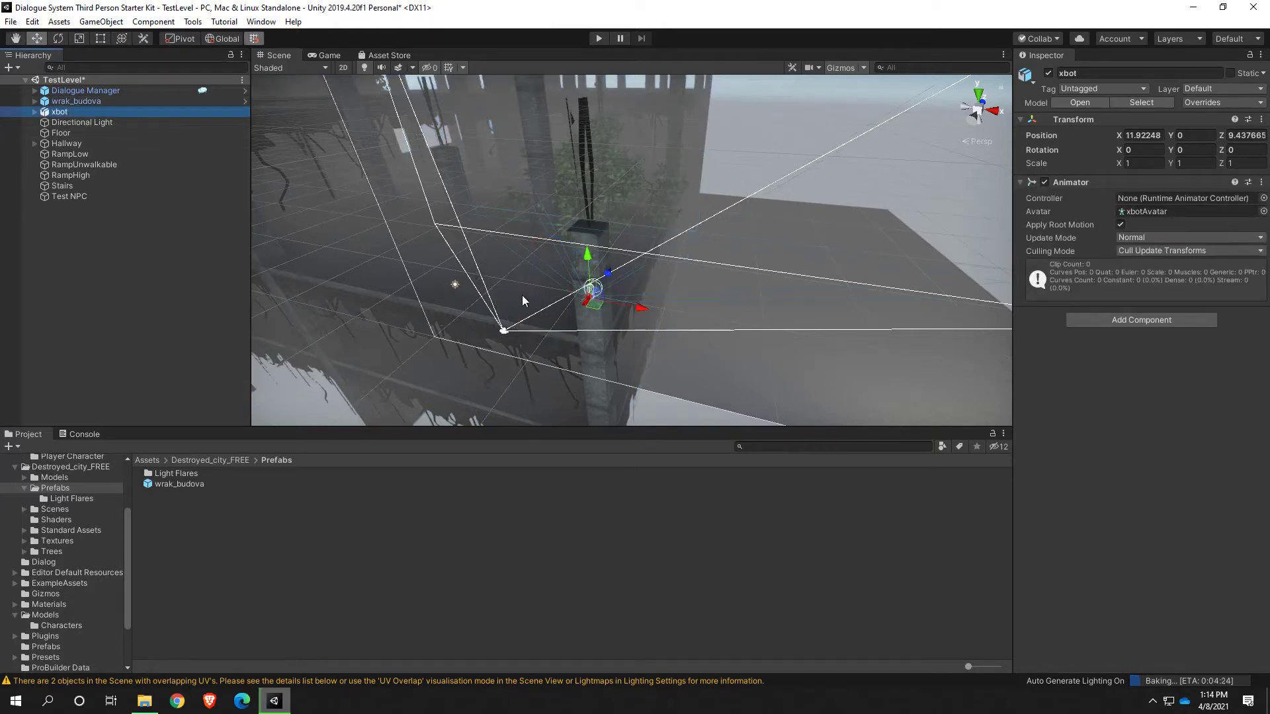
drag(588, 252, 592, 179)
right_drag(592, 180, 573, 250)
middle_drag(573, 250, 575, 269)
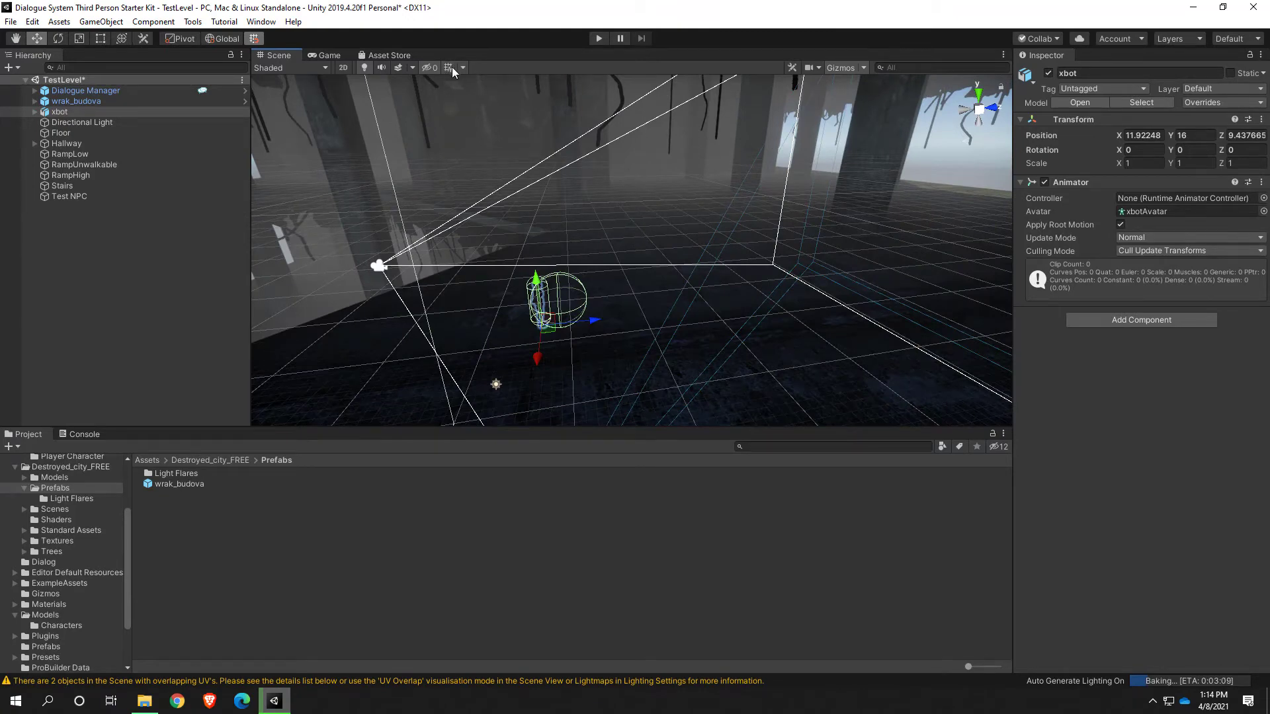
right_drag(592, 311, 590, 280)
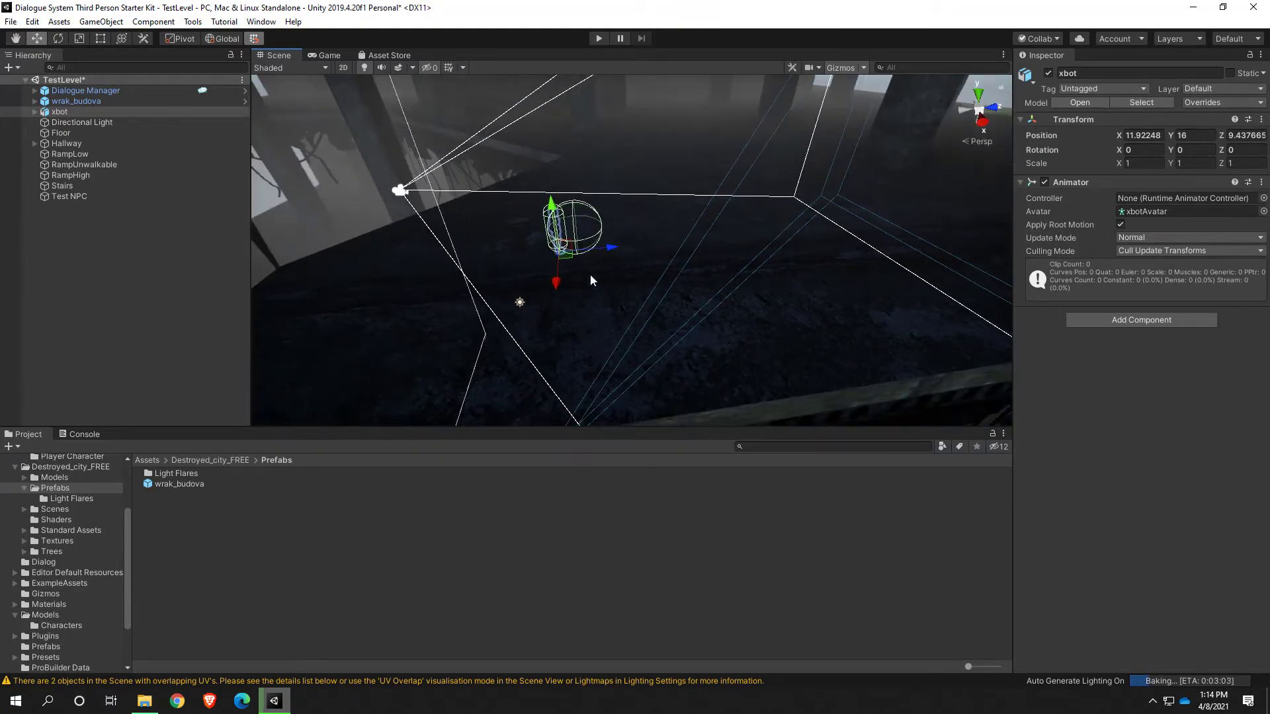
Step: Lift xbot further up to the building's next floor level, at a Y position of 21
drag(551, 210, 549, 116)
right_drag(549, 117, 712, 141)
middle_drag(712, 141, 725, 174)
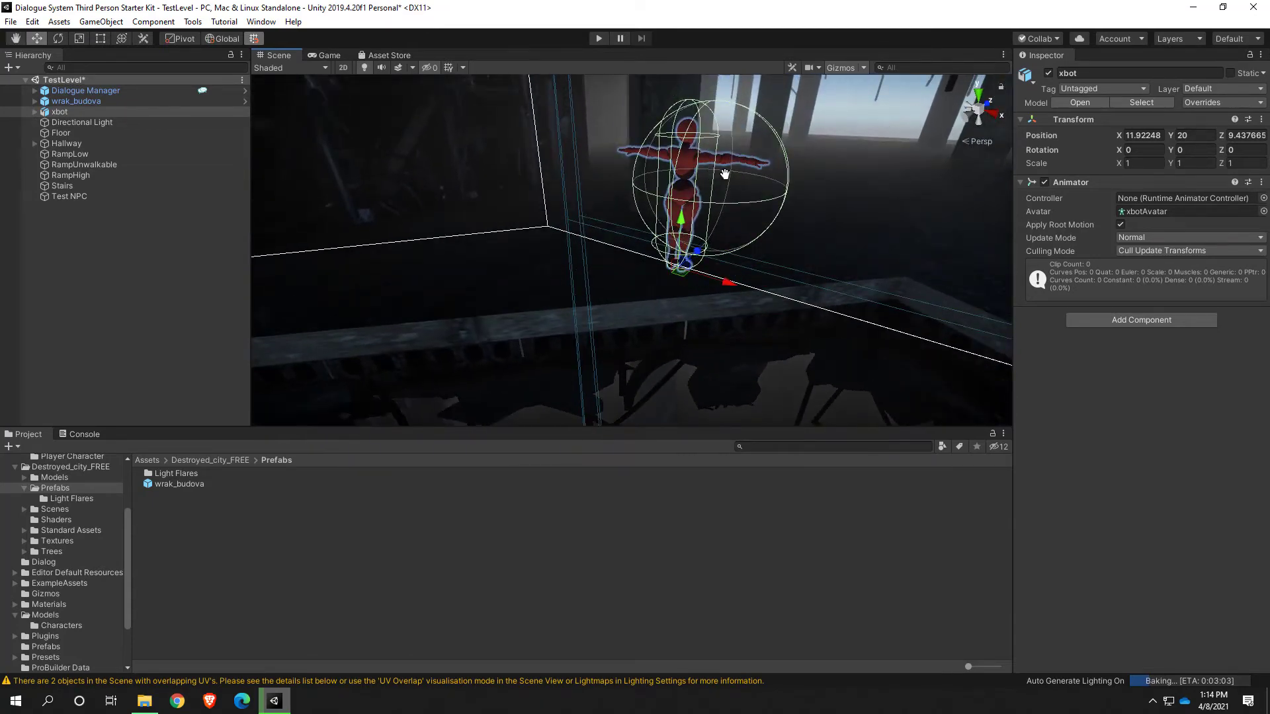
drag(678, 223, 670, 199)
right_drag(670, 199, 615, 215)
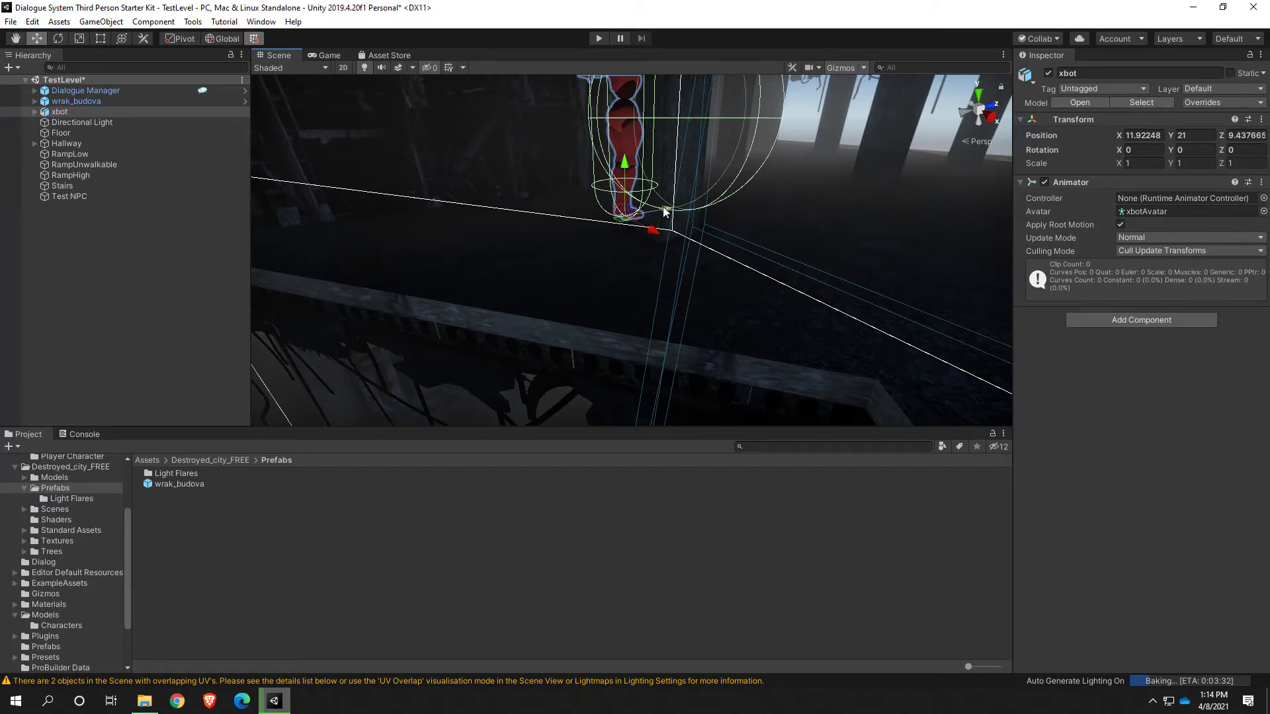
Step: Shift xbot deeper into the building along the Z axis to a position of 13
drag(663, 212, 877, 197)
right_drag(817, 250, 925, 225)
key(w)
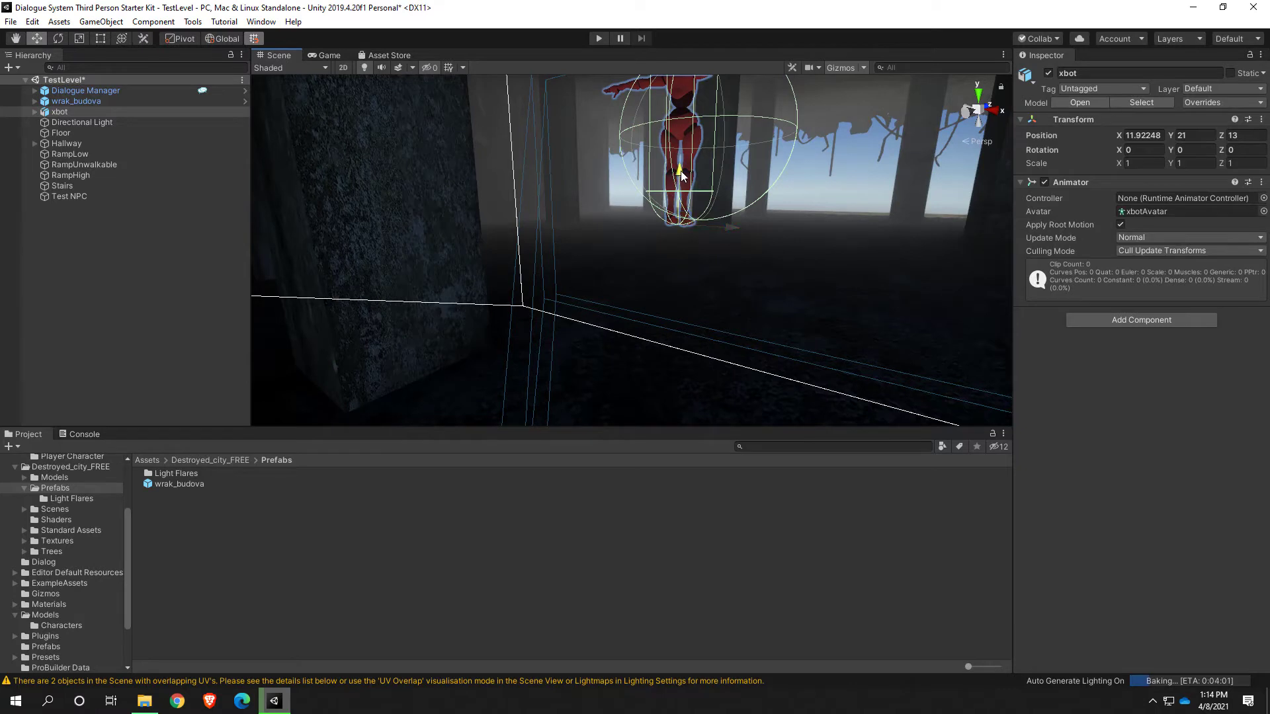
Step: Adjust xbot's height to a Y position of 20 and frame the character in the scene view
drag(682, 178, 689, 263)
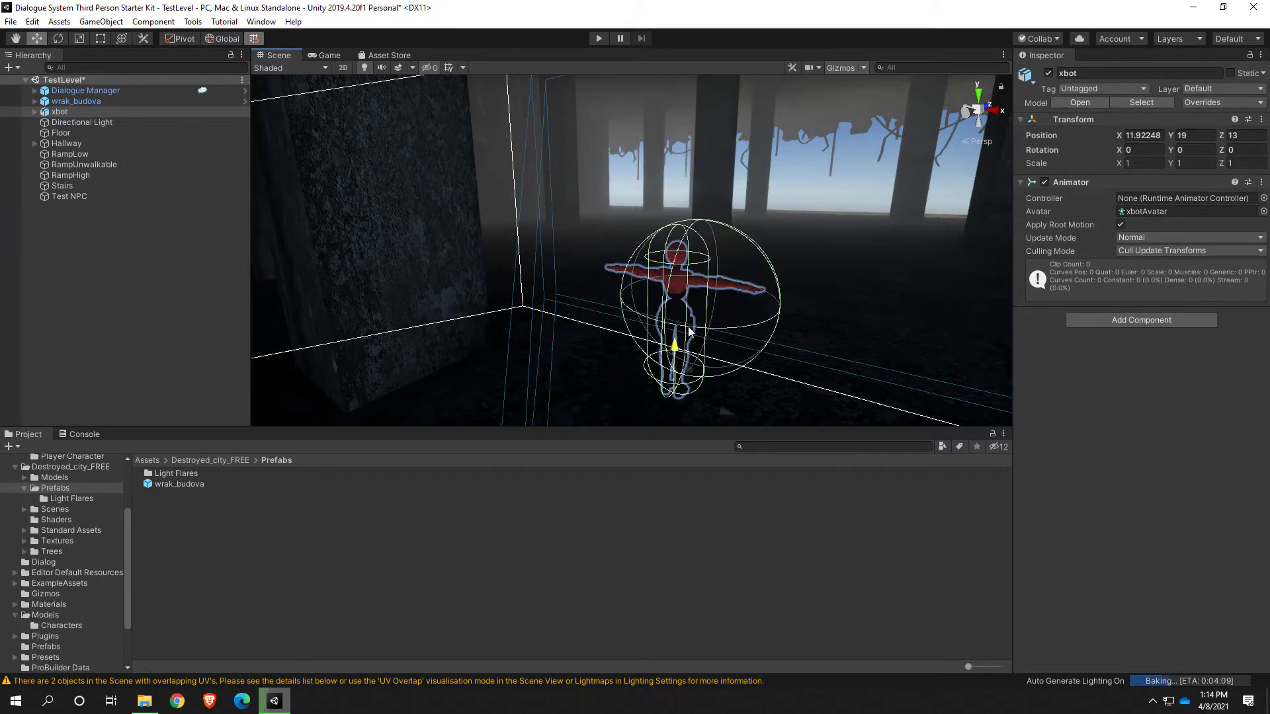
drag(688, 327, 718, 280)
middle_drag(748, 340, 713, 331)
right_drag(700, 311, 628, 289)
scroll(629, 289, down, 4)
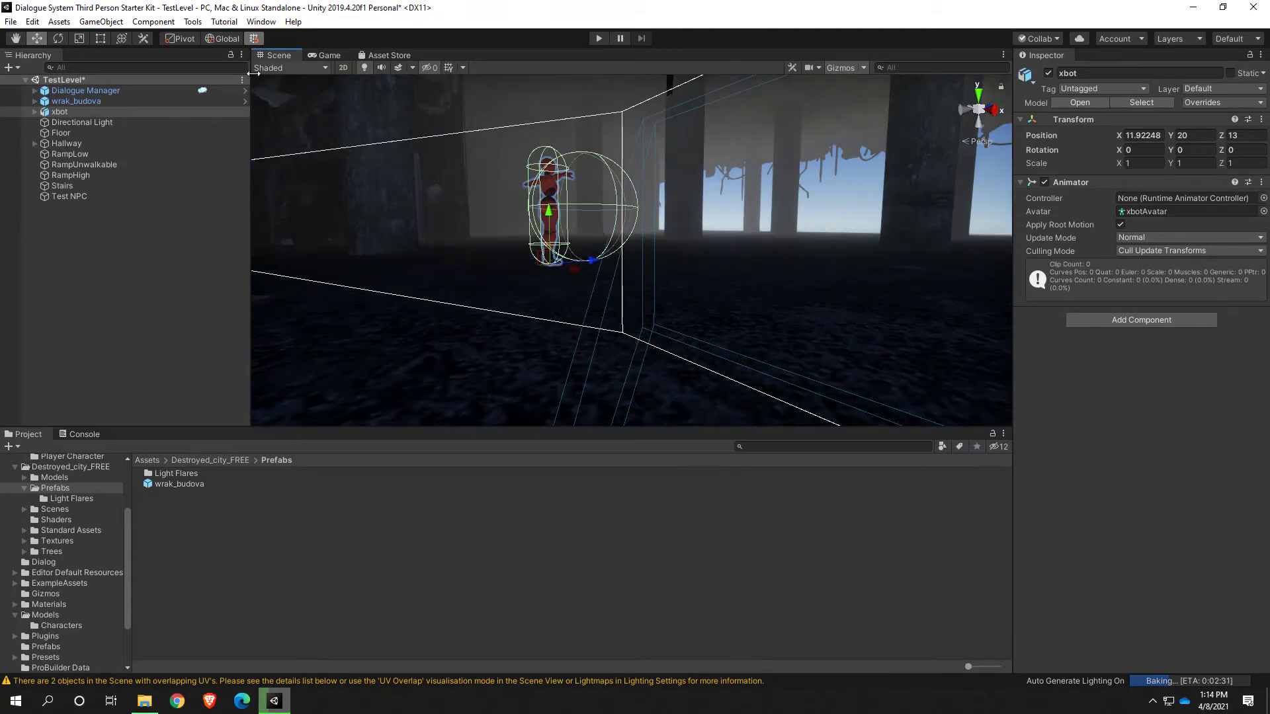
key(f)
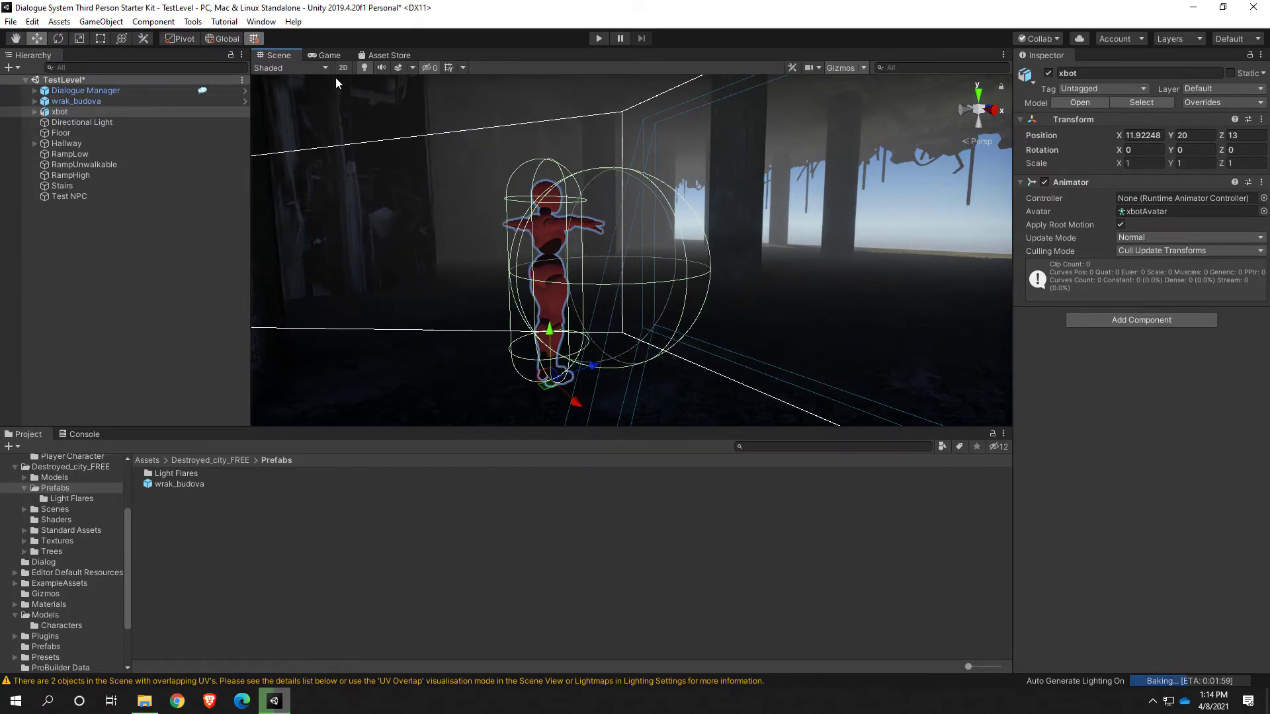
Step: Turn off grid snapping and raise xbot slightly to a Y position of about 20.573
click(255, 39)
drag(549, 342, 548, 268)
middle_drag(475, 329, 638, 309)
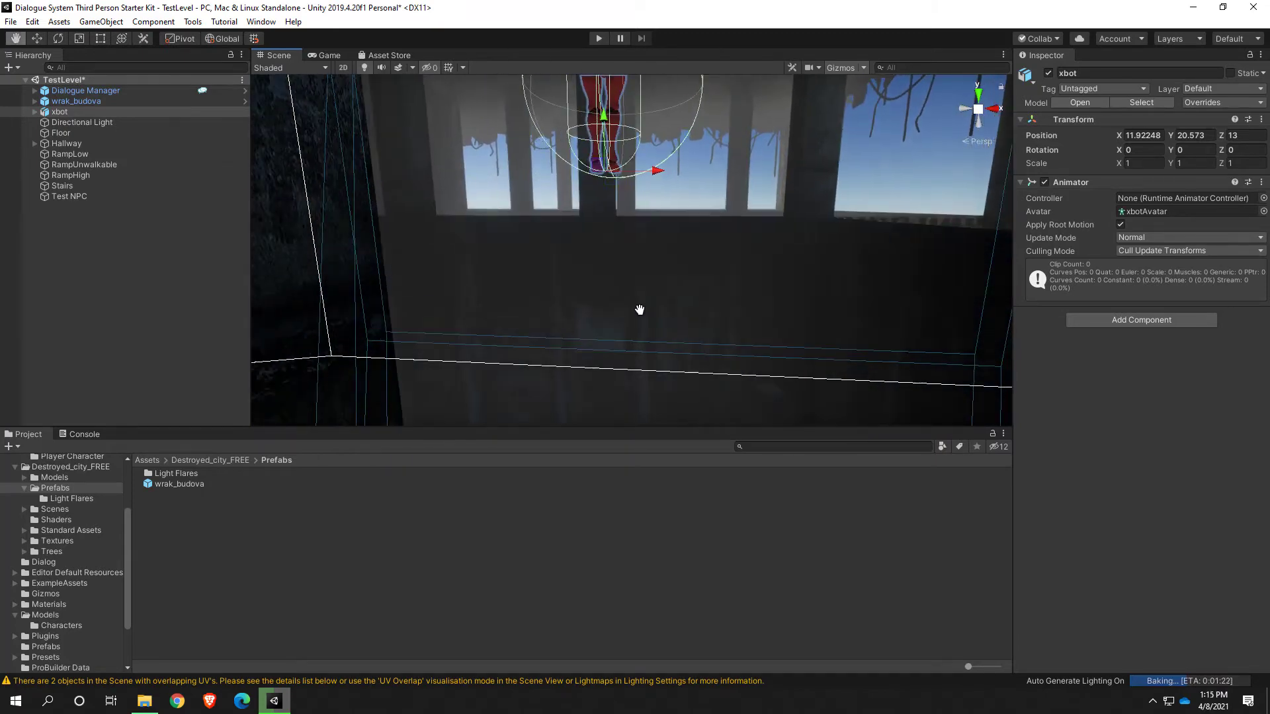
scroll(632, 239, down, 1)
scroll(633, 244, down, 1)
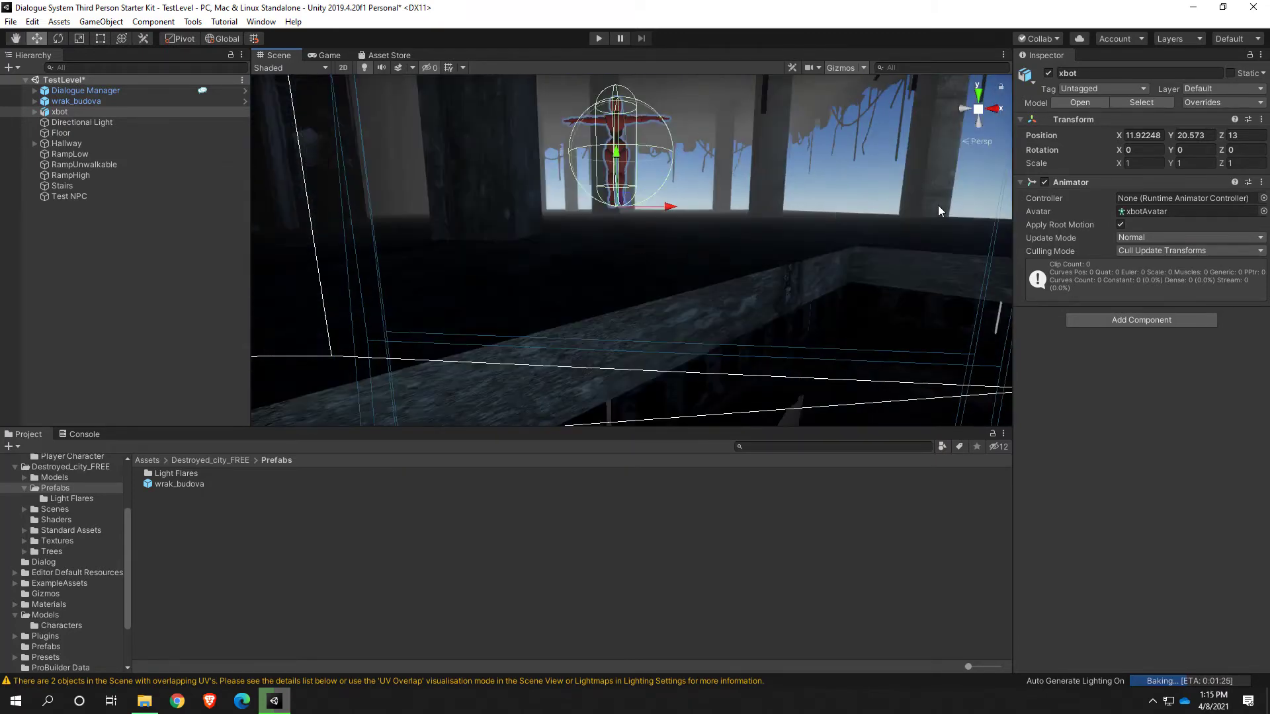
Step: Check xbot's placement within the building from the back, right and front, ending in an orthographic front view
alt+drag(938, 211, 673, 246)
alt+drag(797, 200, 962, 122)
right_drag(886, 249, 972, 226)
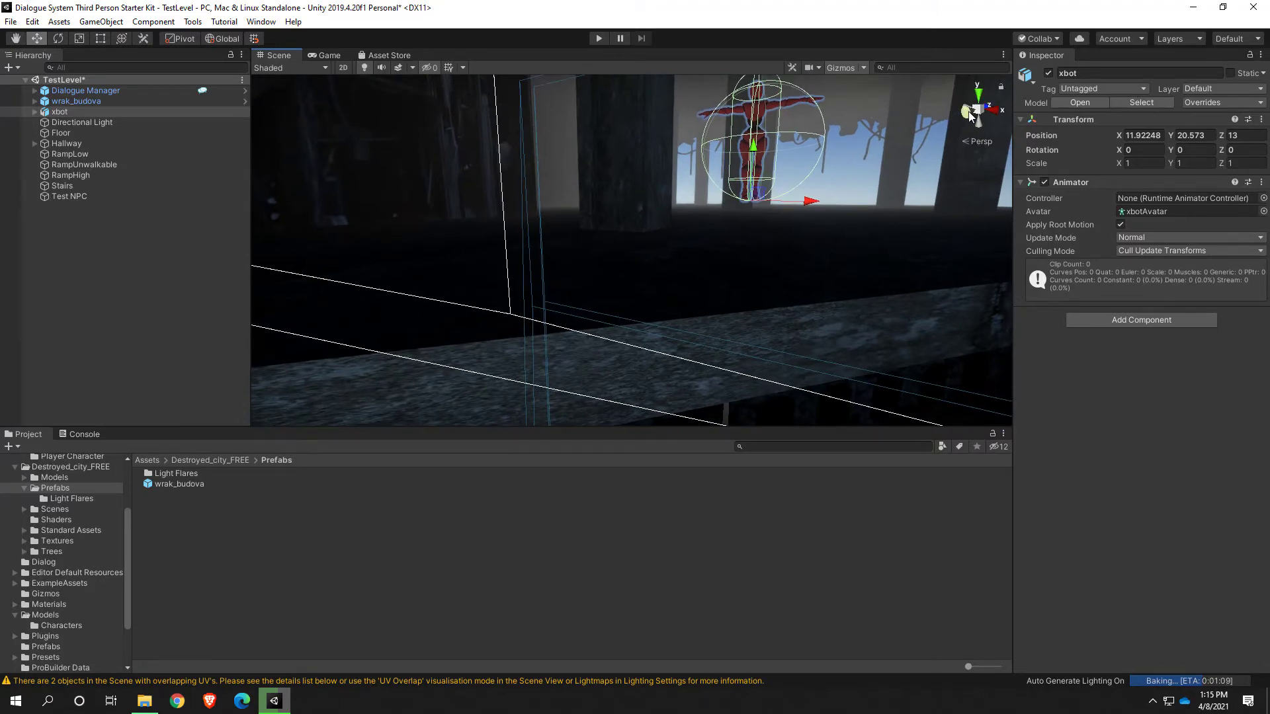
click(968, 111)
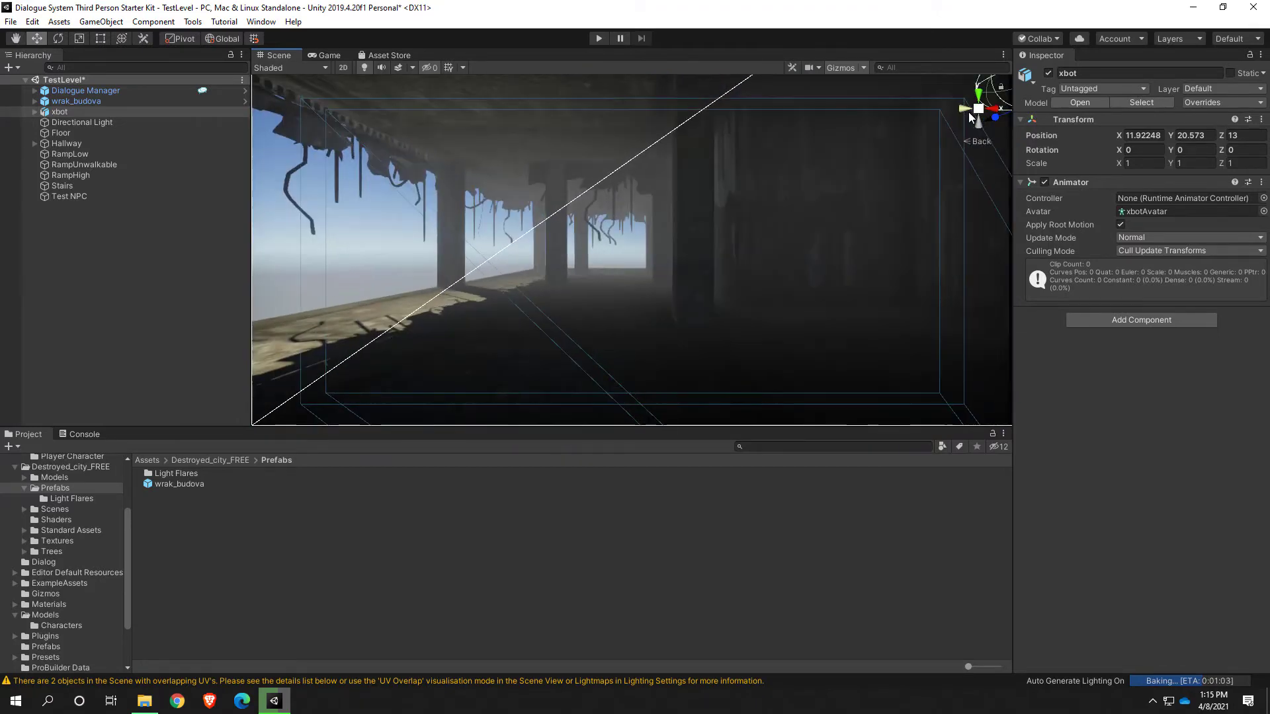
click(995, 106)
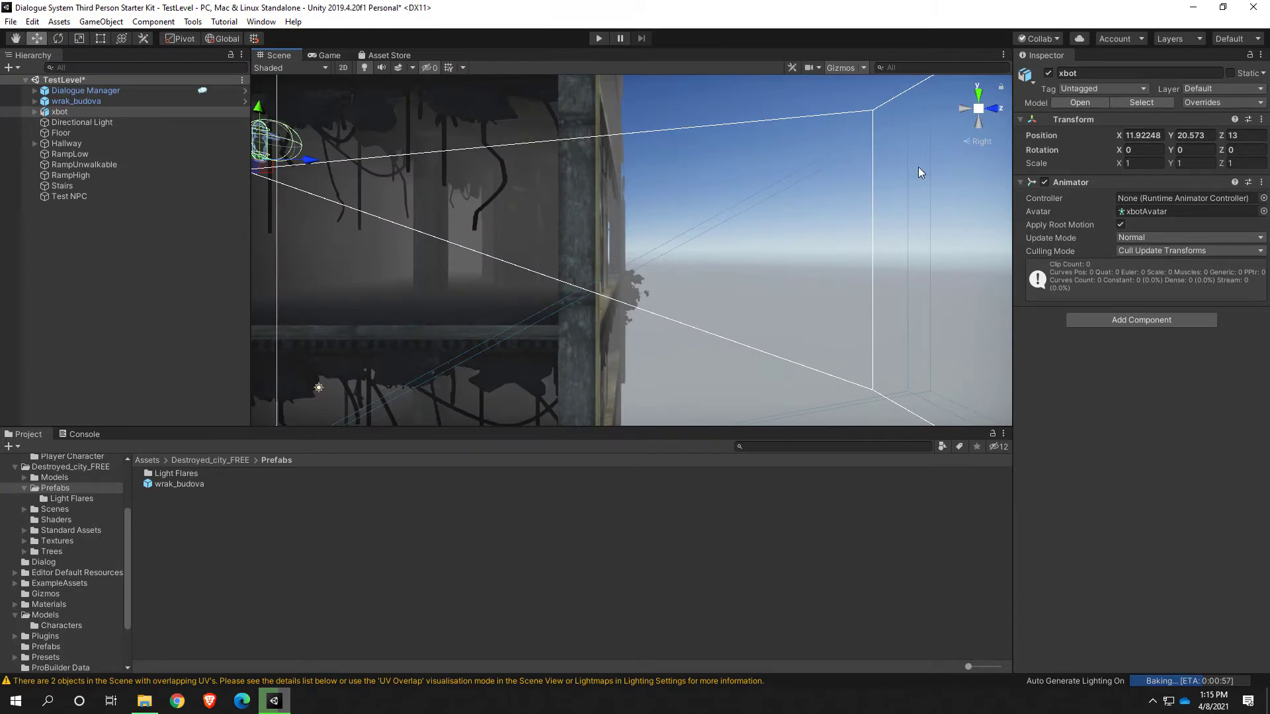
middle_drag(483, 245, 681, 318)
click(995, 108)
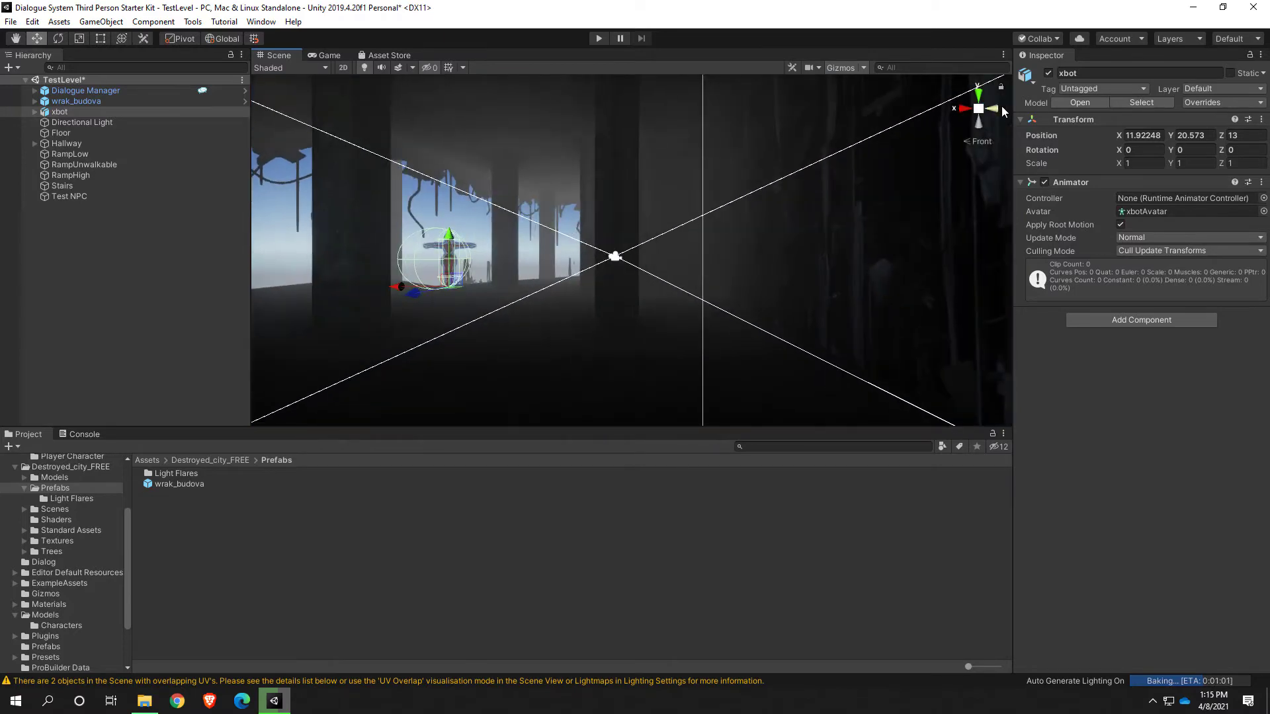
click(963, 109)
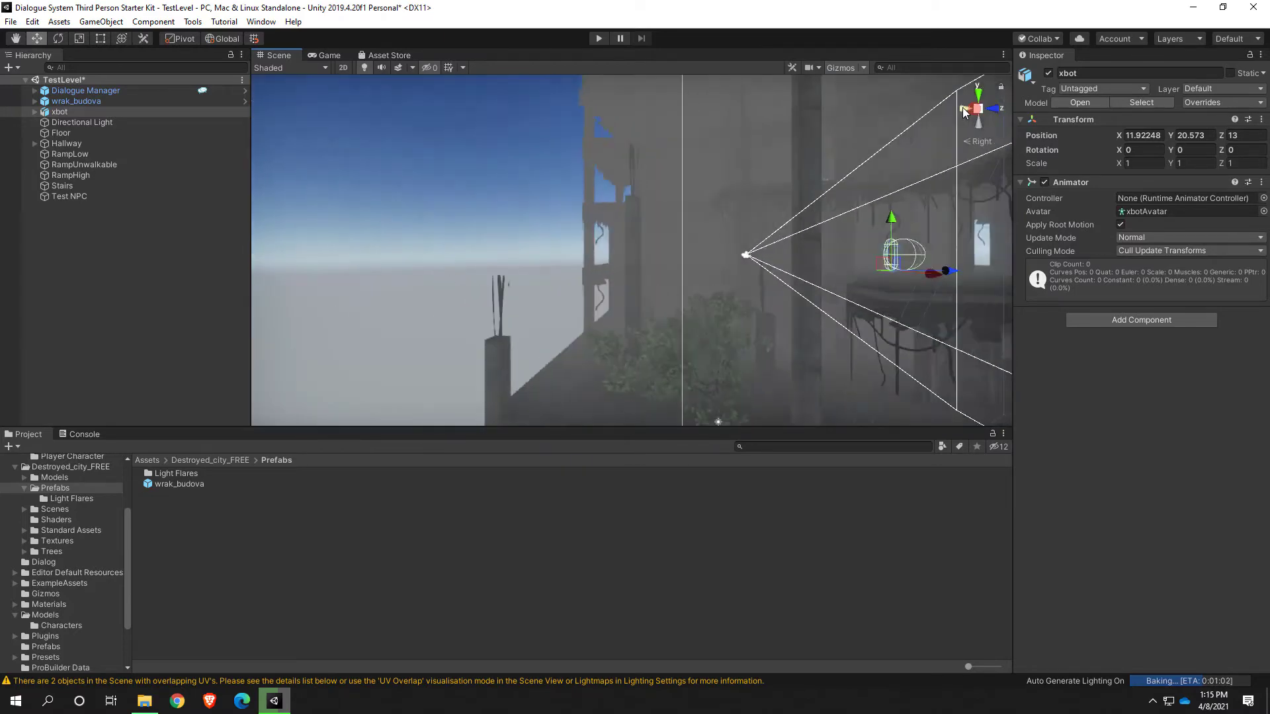
click(999, 110)
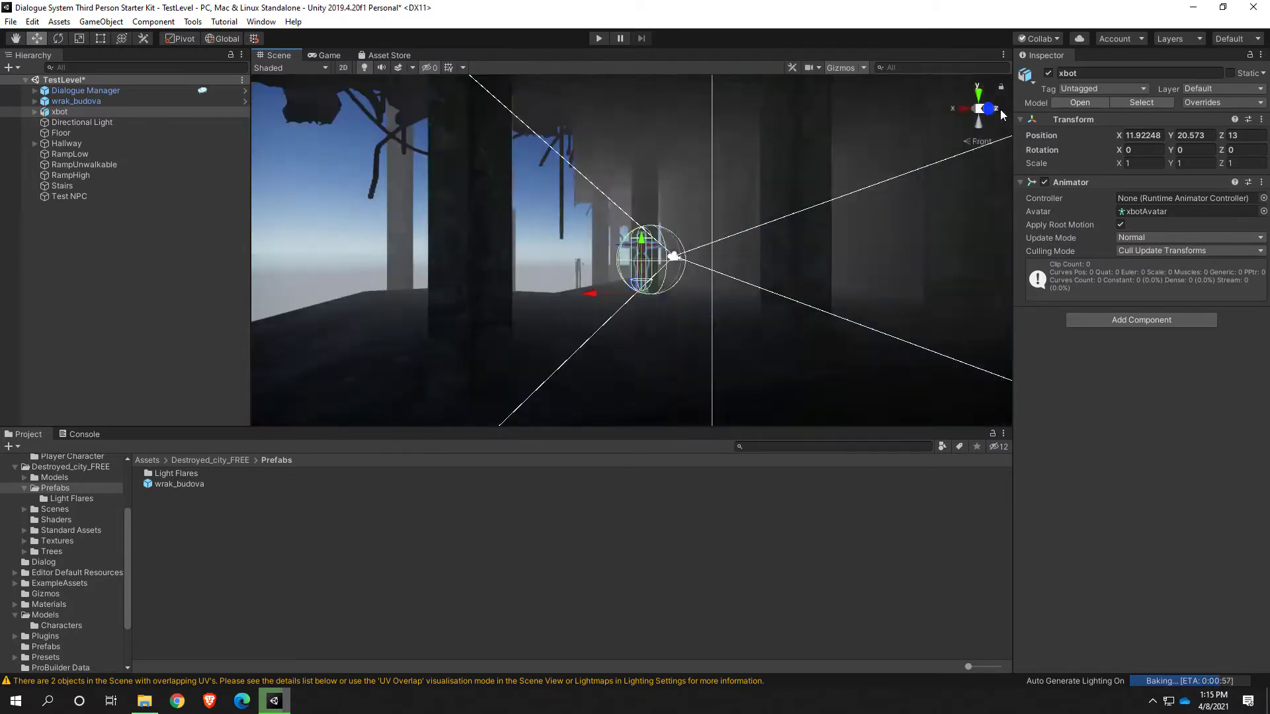
click(975, 142)
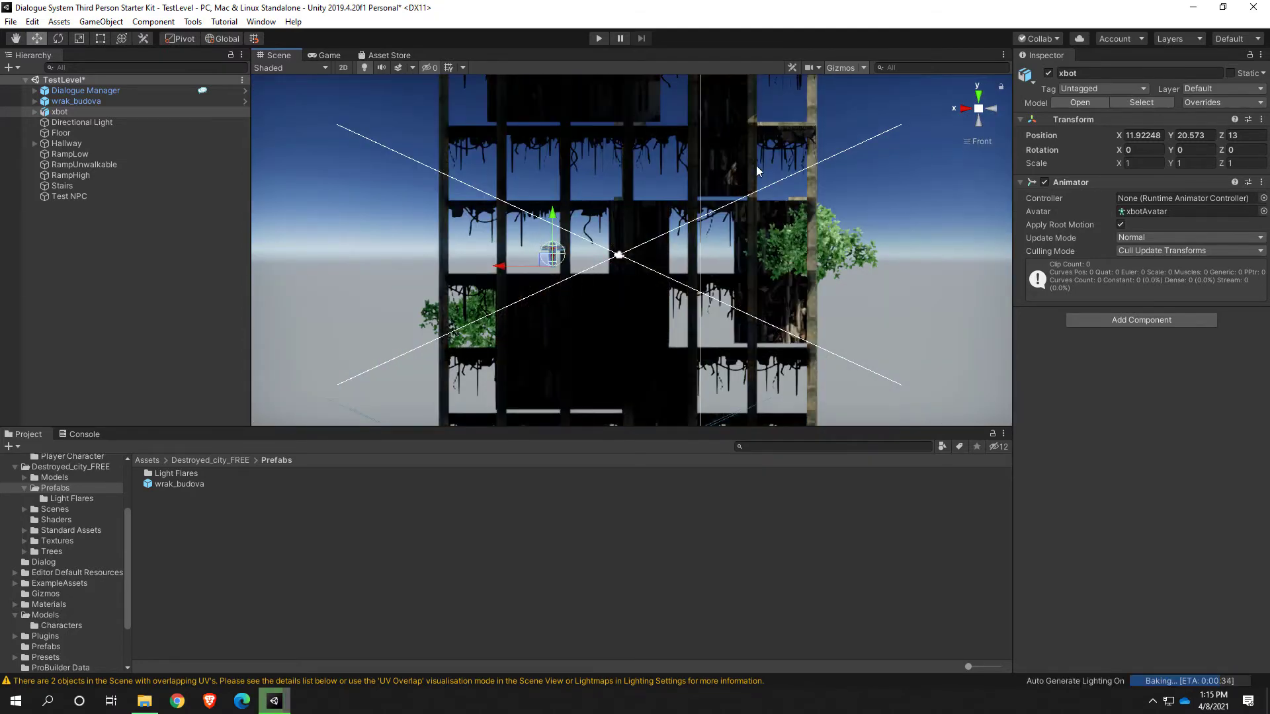
scroll(620, 223, down, 5)
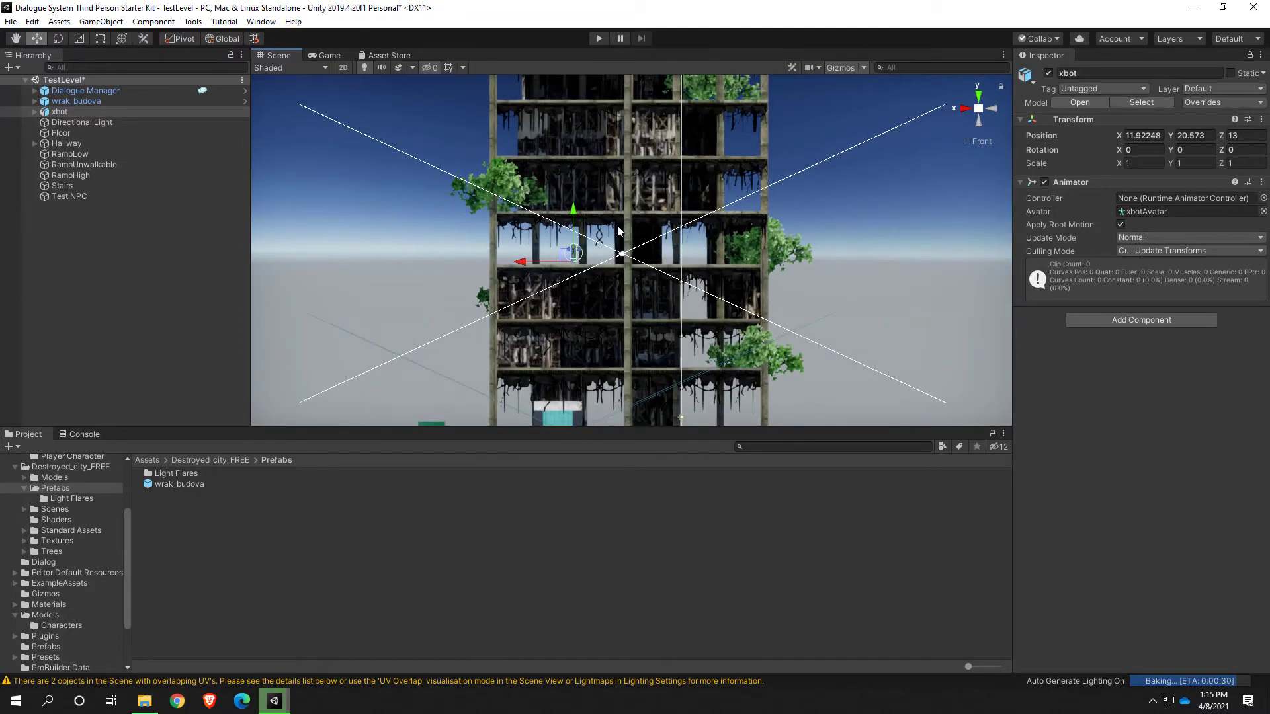
Step: Lower xbot toward the building's floor to a Y position of about 20.04 and switch the scene view back to perspective
scroll(602, 262, up, 4)
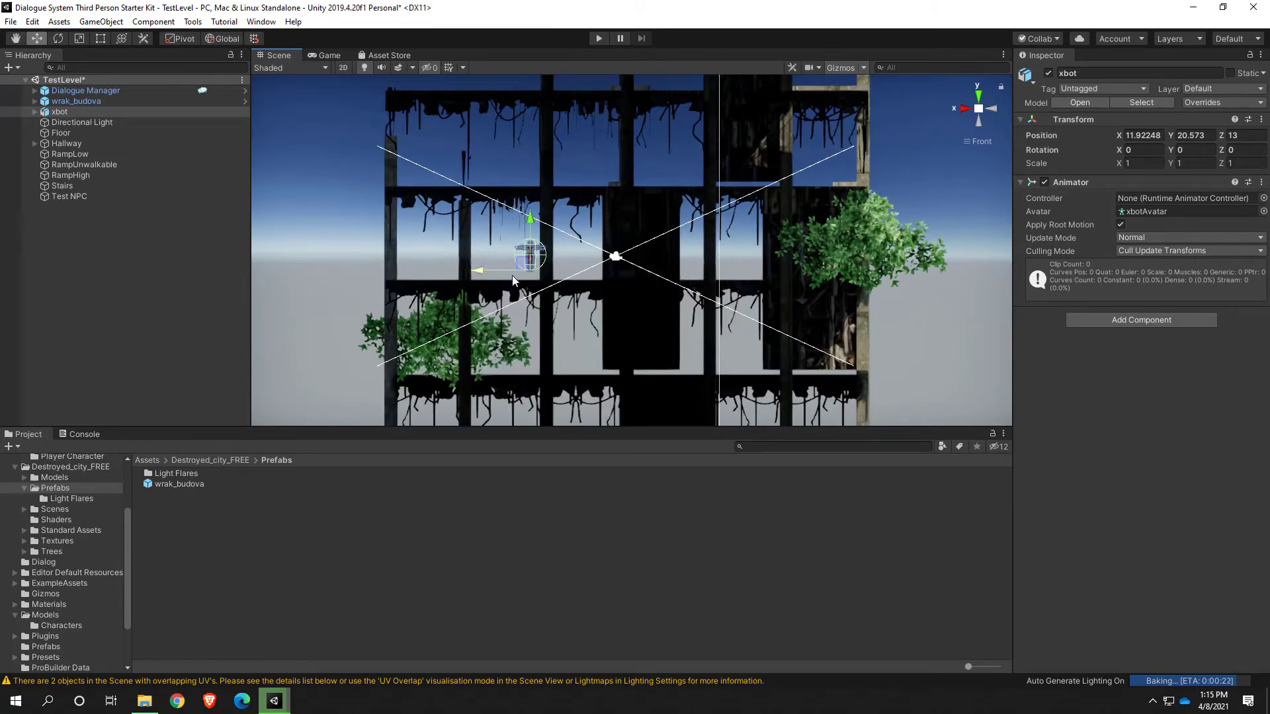
scroll(526, 273, up, 3)
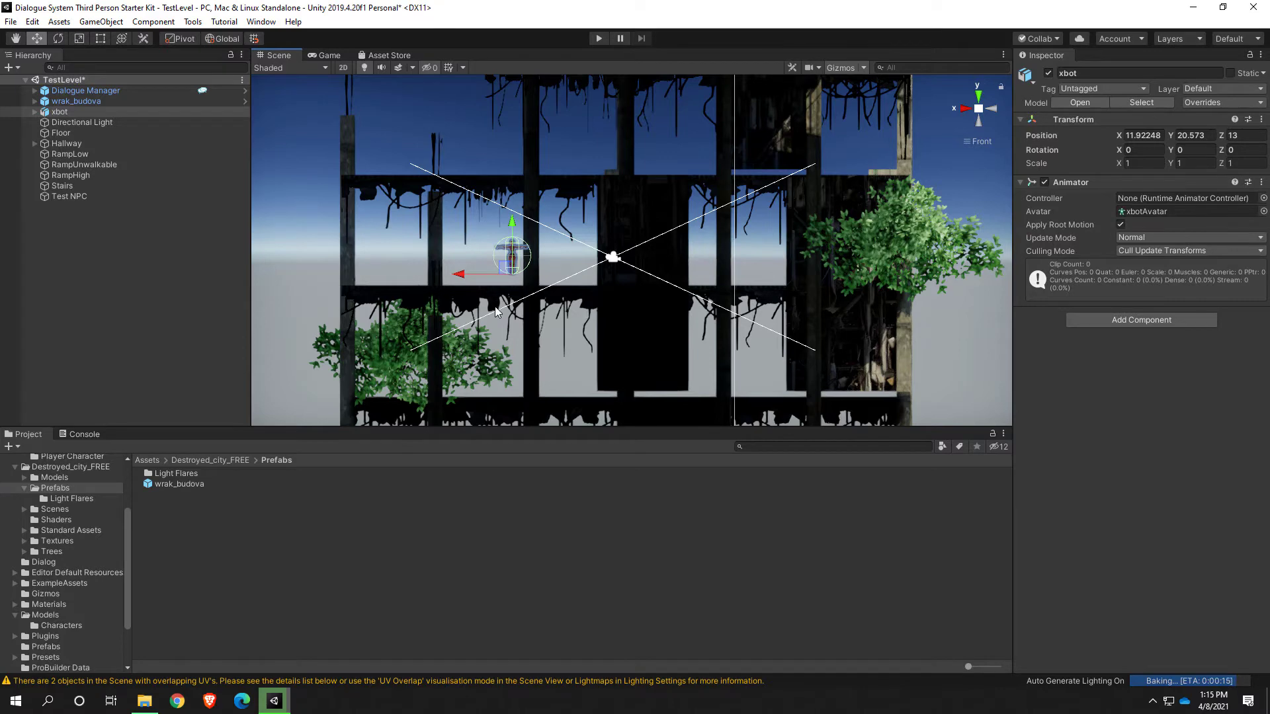
scroll(495, 304, up, 5)
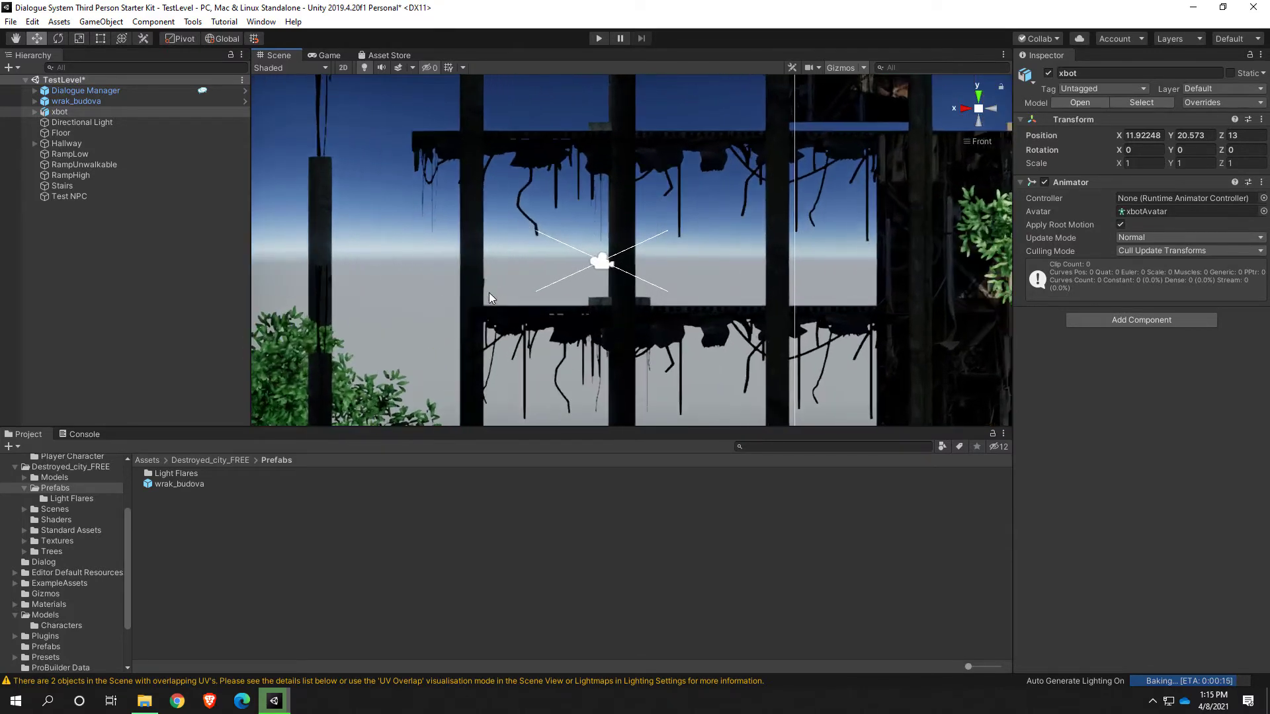
scroll(490, 293, down, 6)
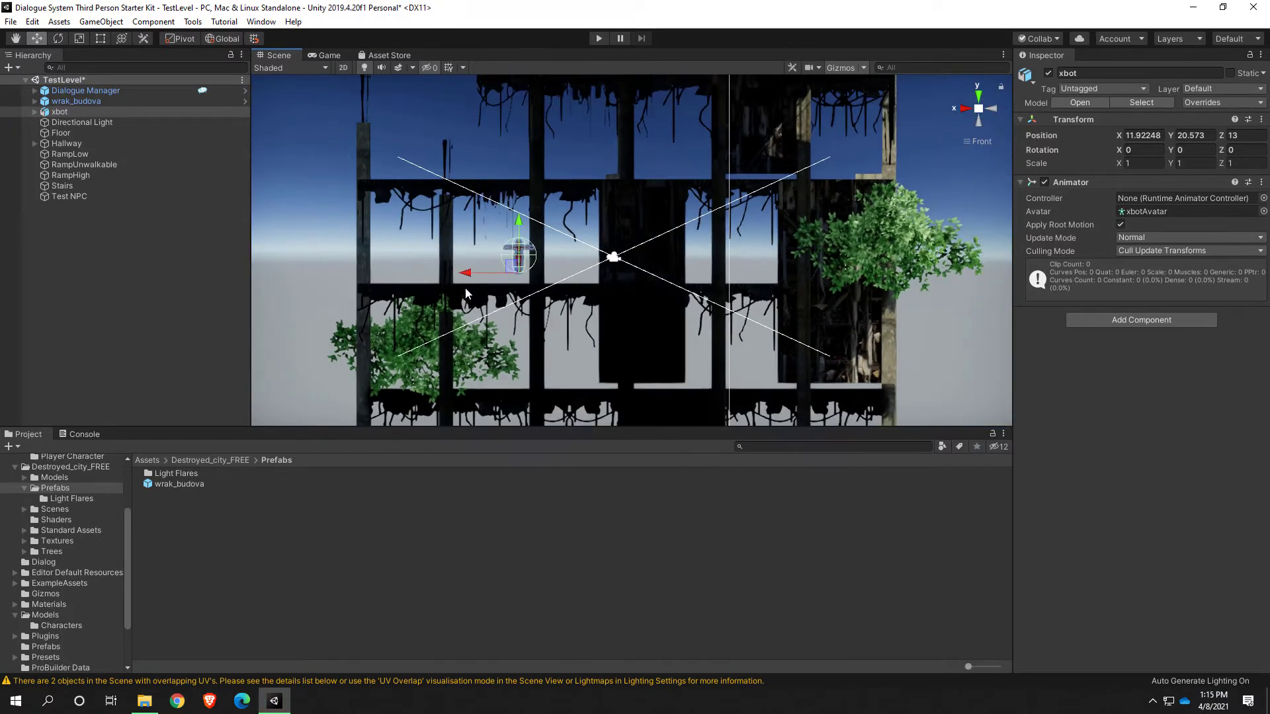
scroll(465, 291, up, 4)
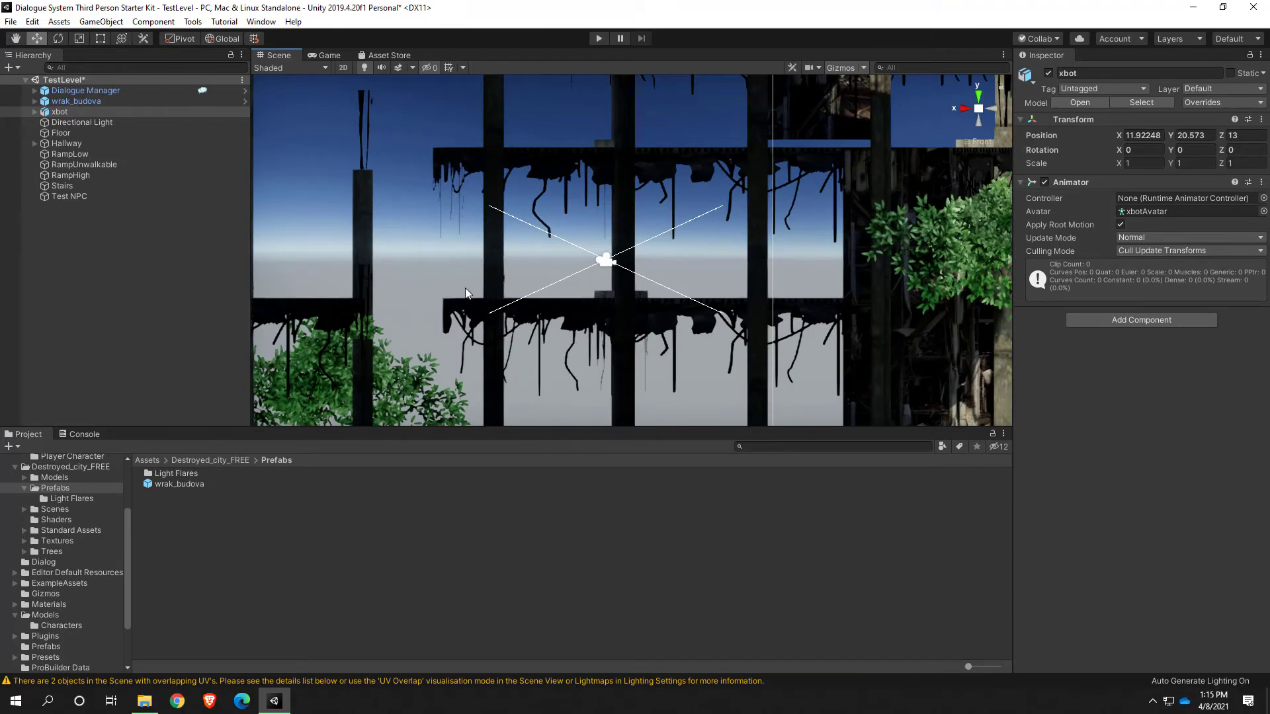
key(f)
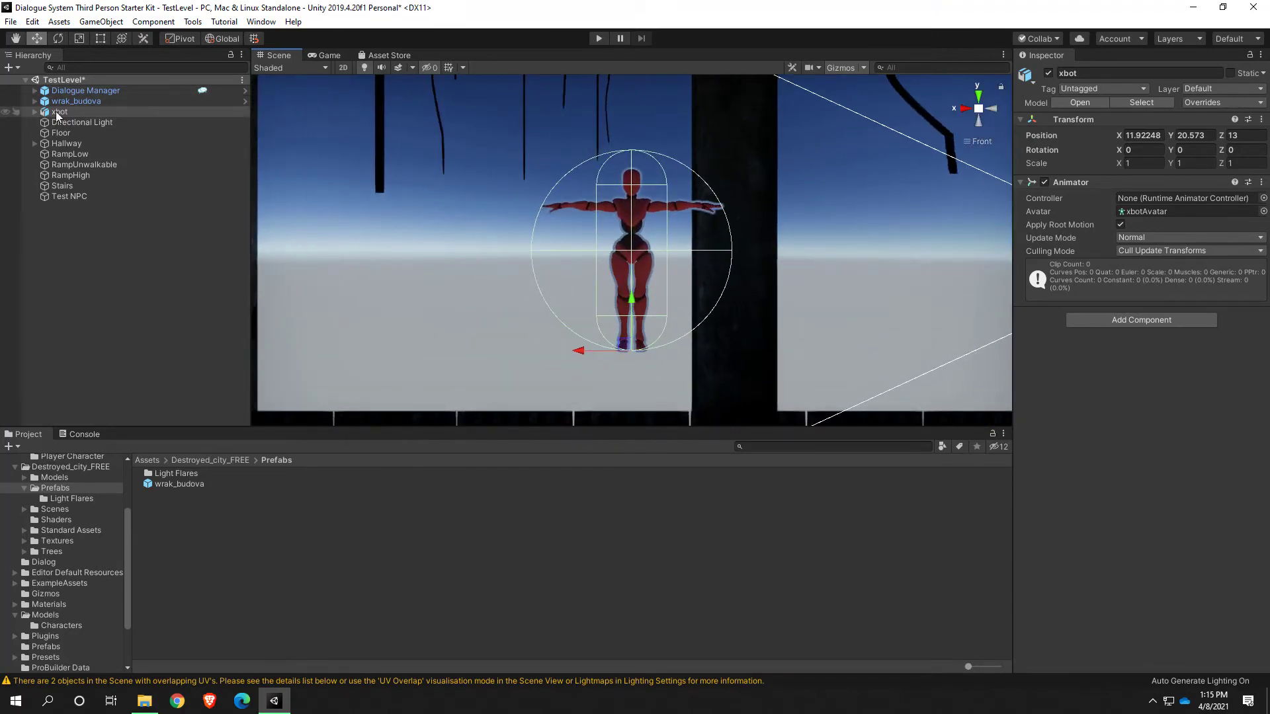
scroll(616, 237, down, 10)
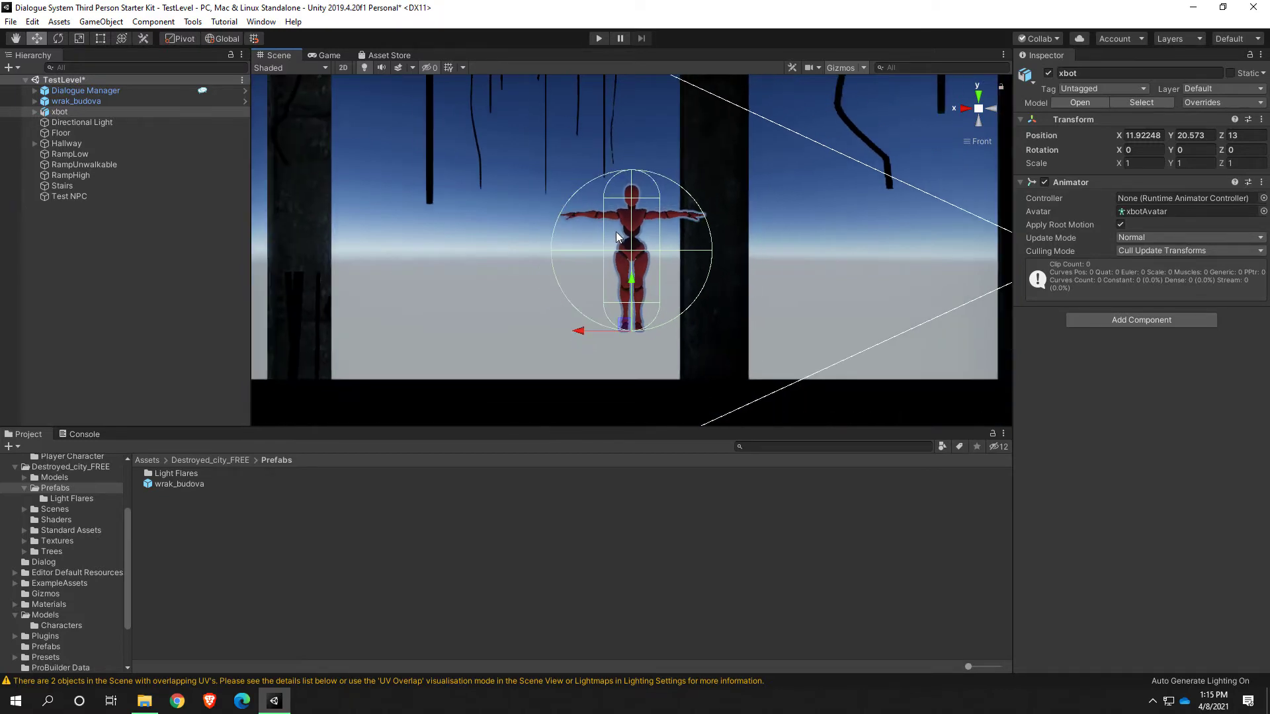
scroll(616, 236, up, 10)
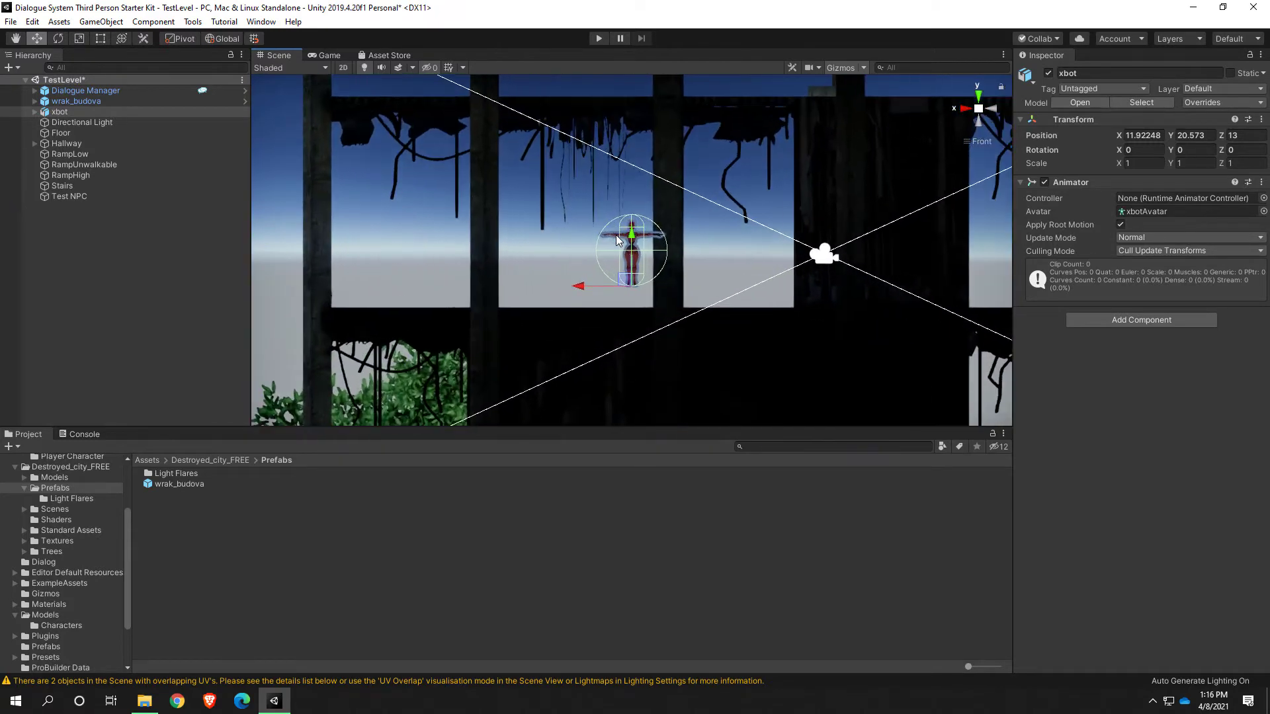
scroll(617, 232, down, 4)
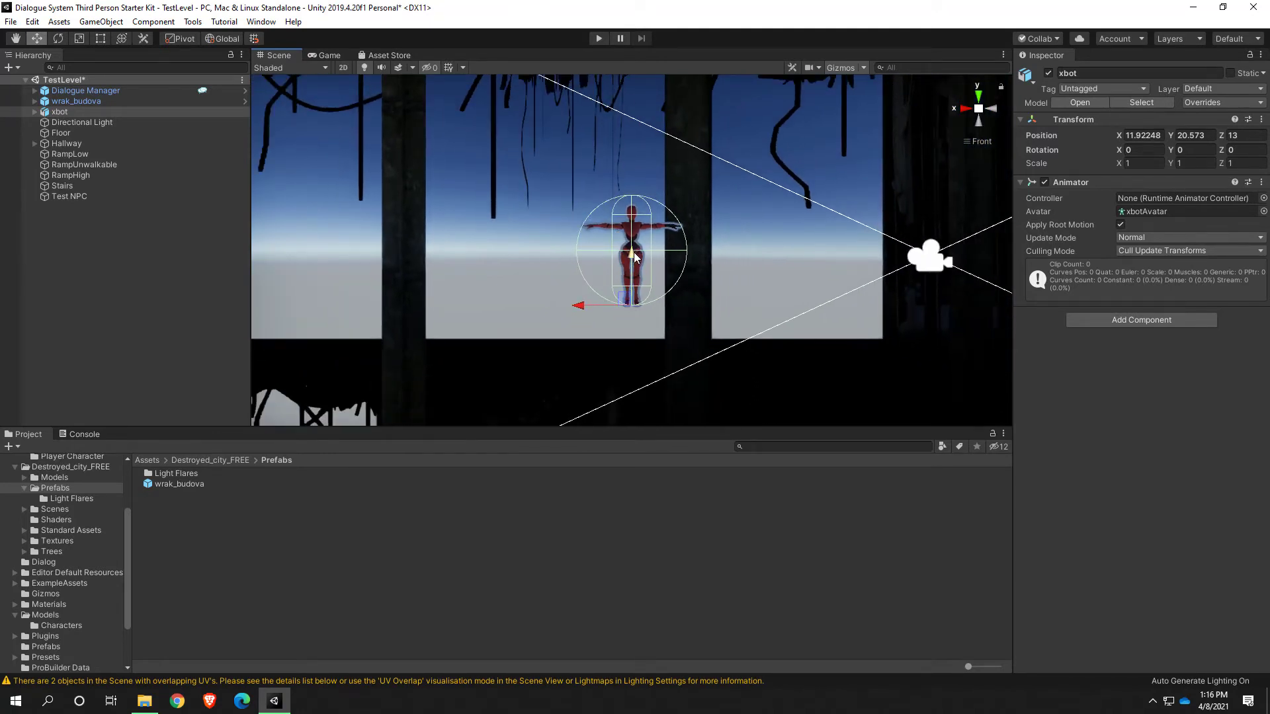
drag(632, 257, 633, 286)
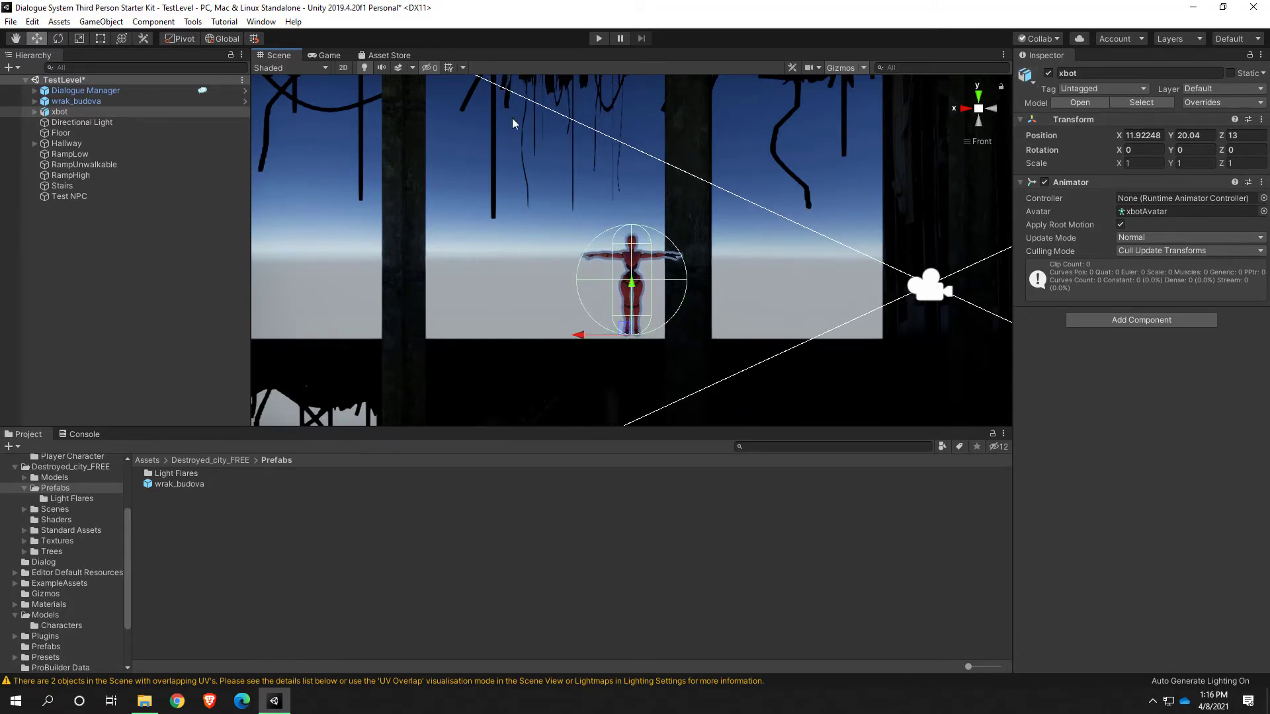
click(968, 140)
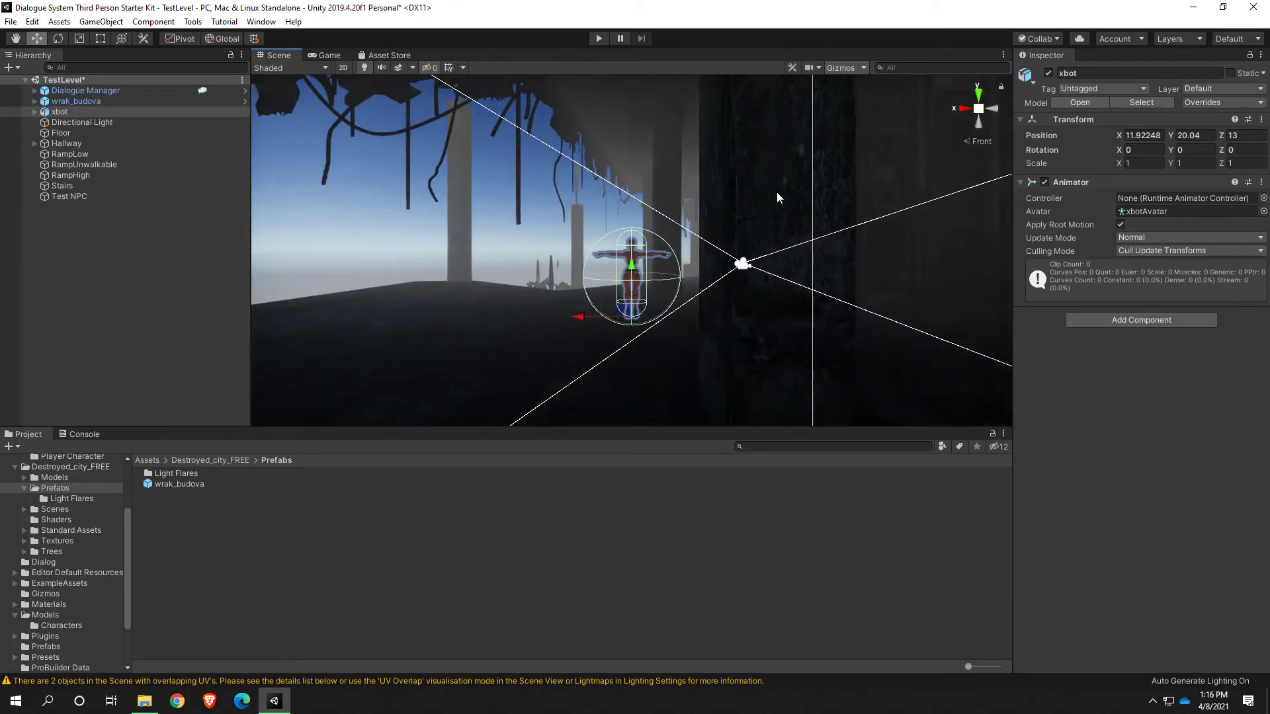
Step: Play-test TestLevel by running xbot around the building's upper floor among the pillars and edges, ending play mode when done
click(598, 37)
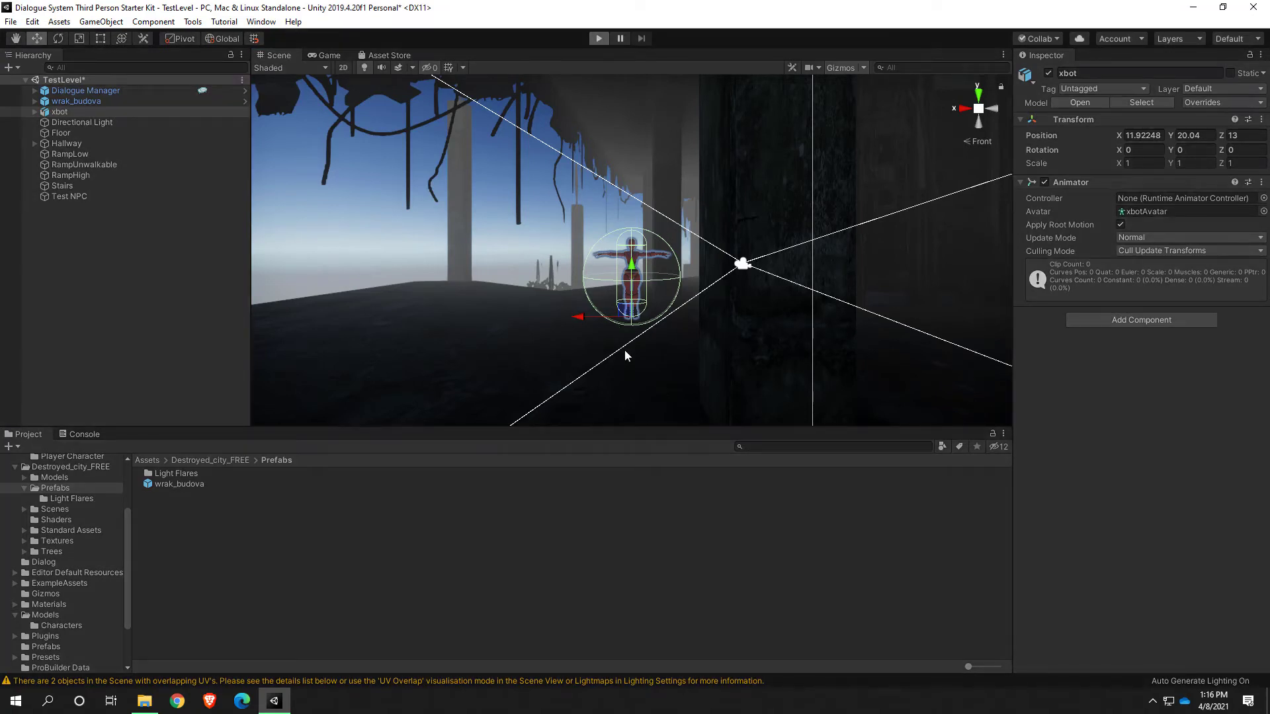
key(w)
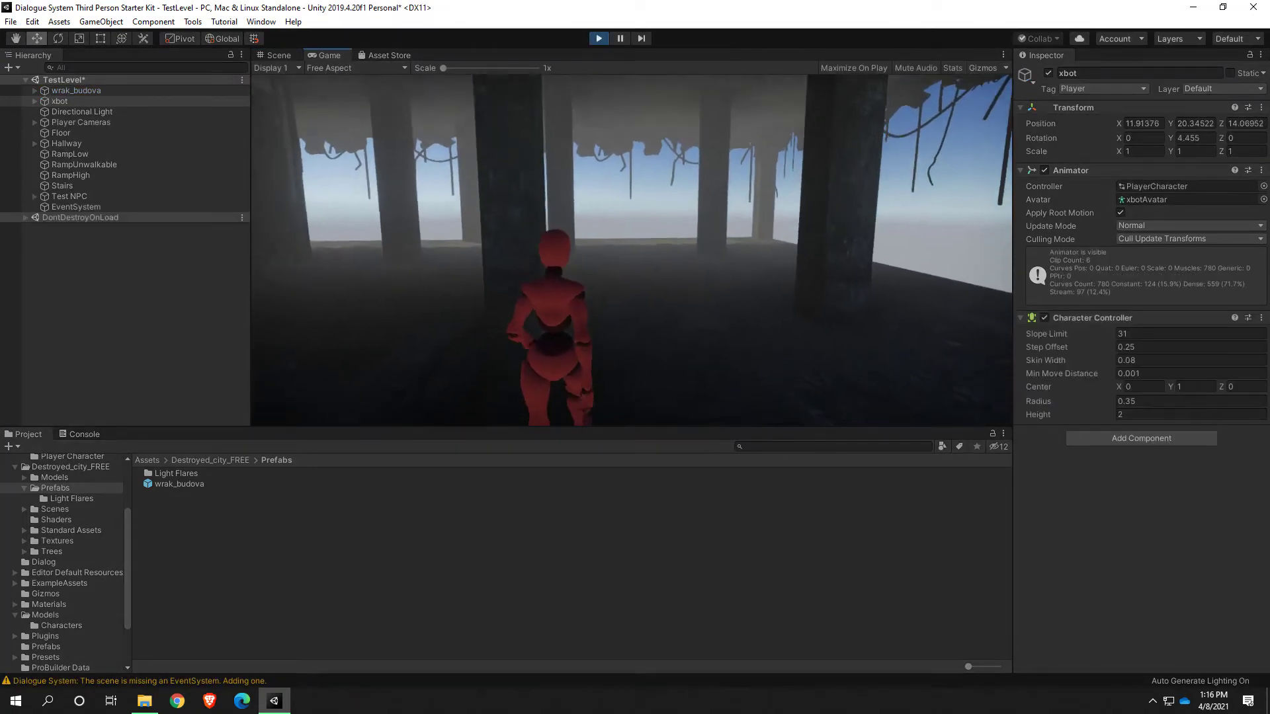
key(w)
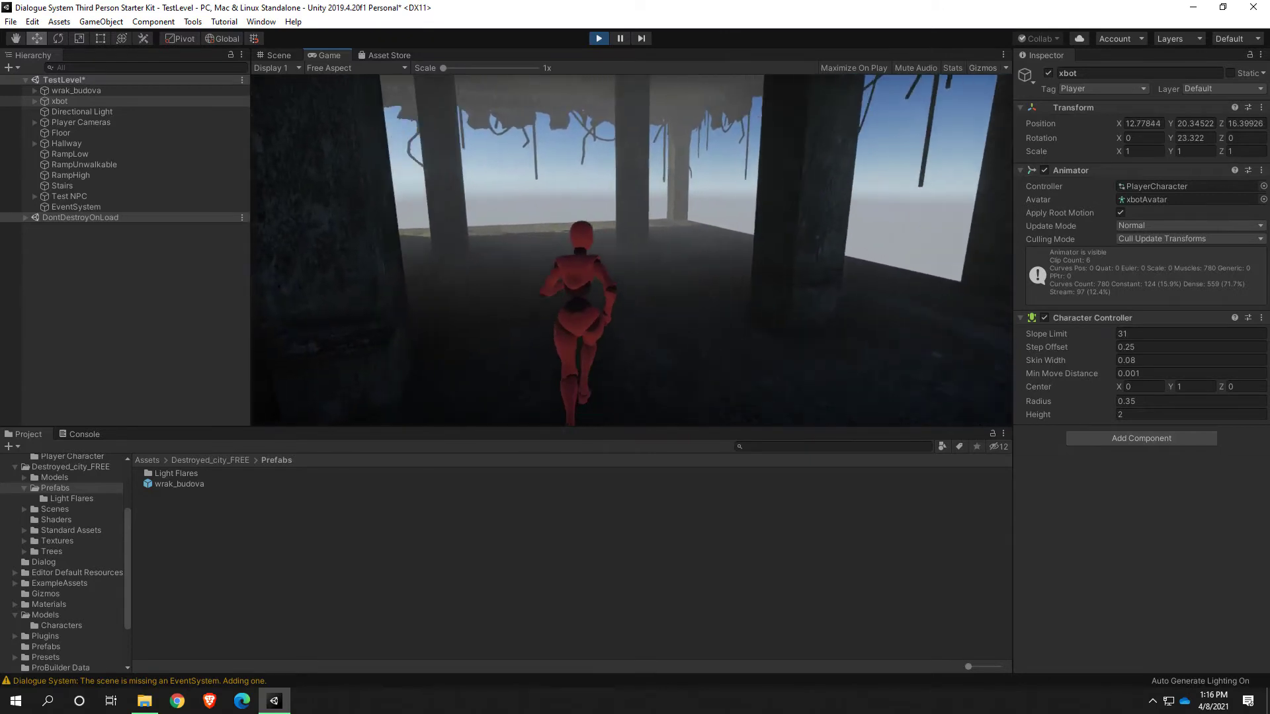
key(a)
key(w)
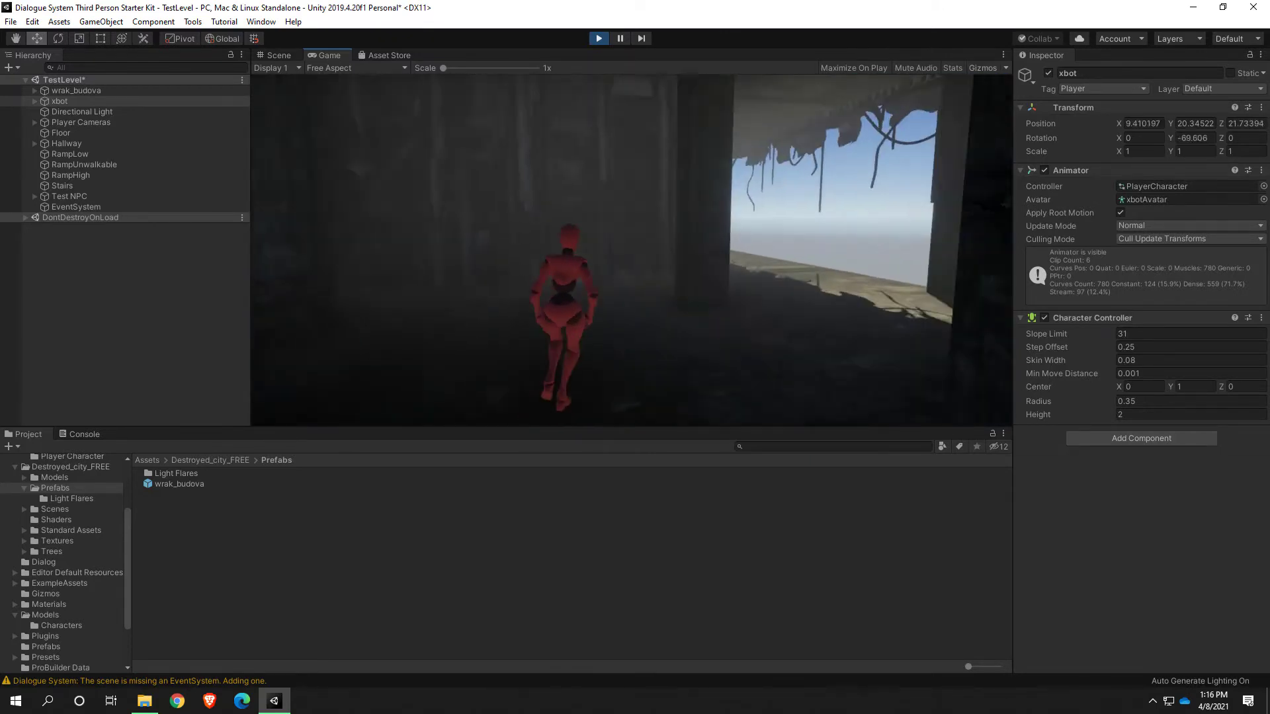
key(w)
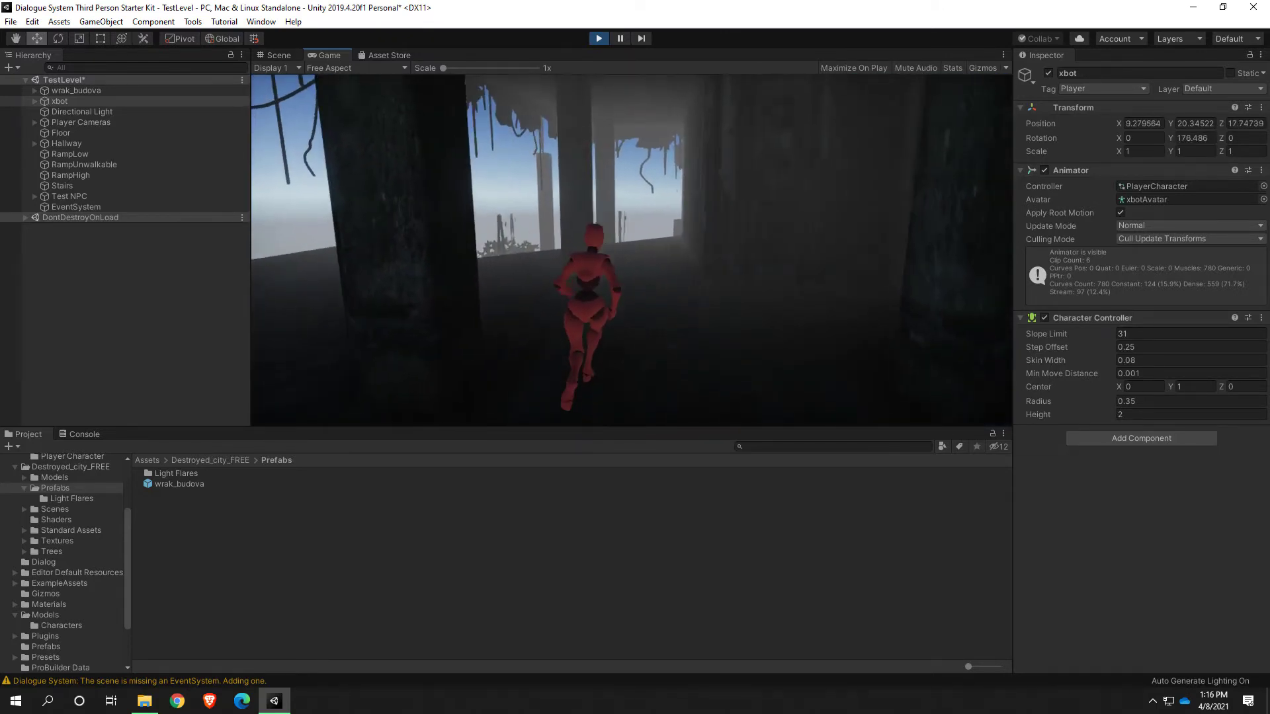
key(a)
key(w)
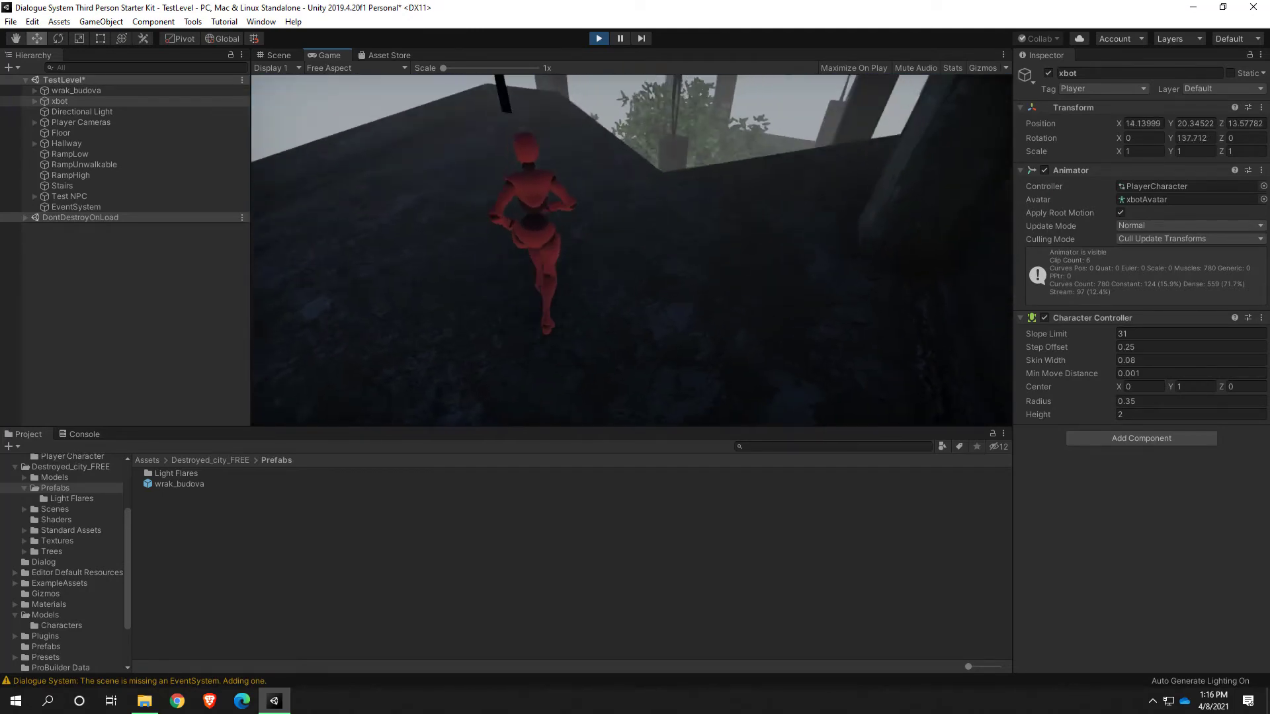
key(w)
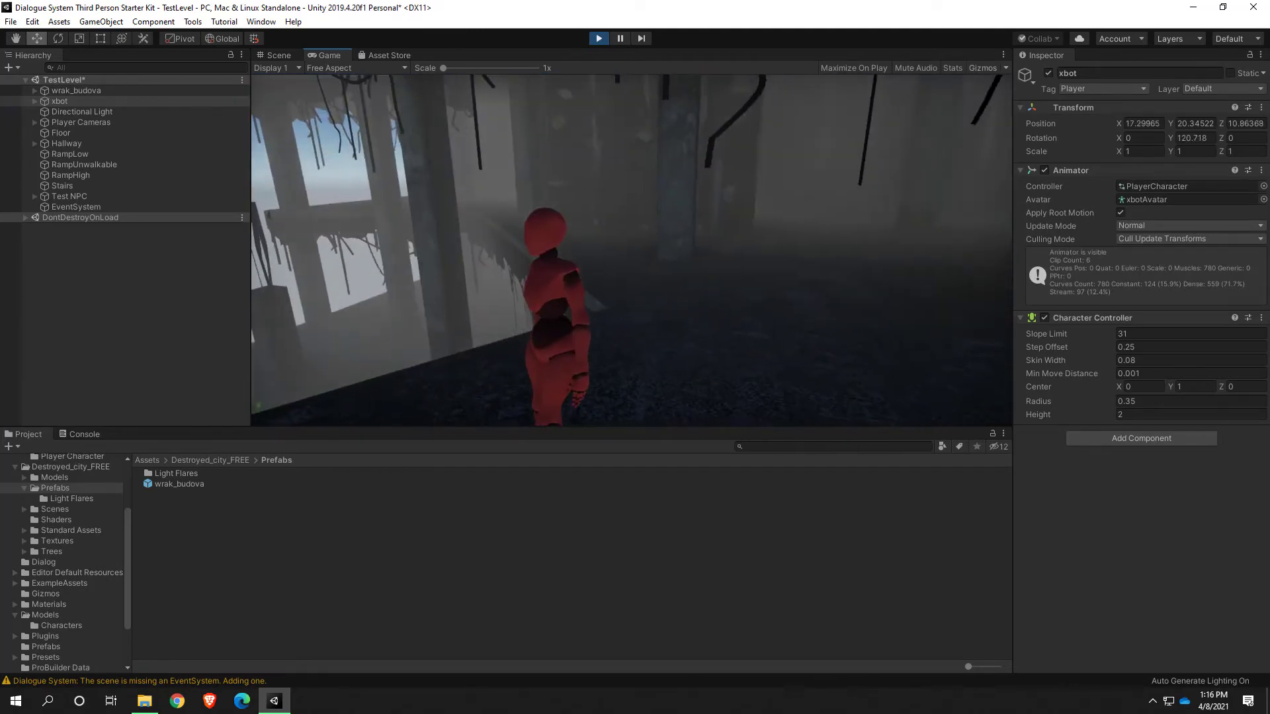
key(w)
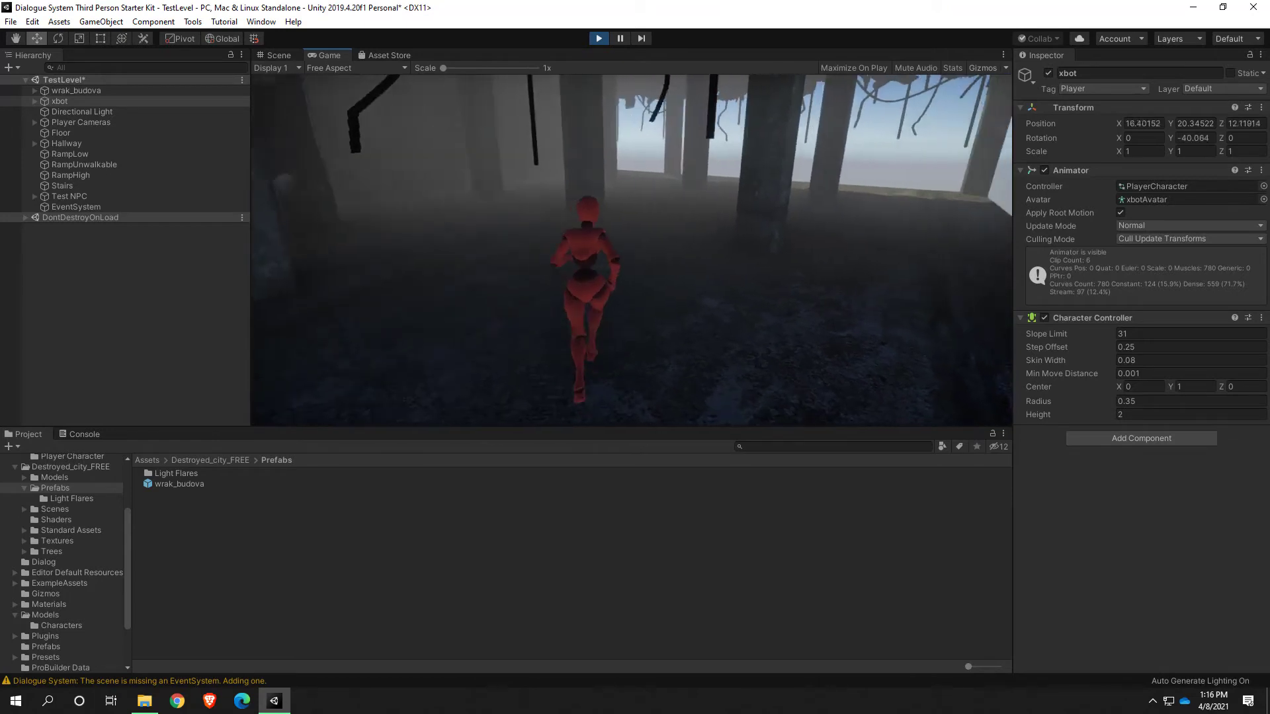
key(w)
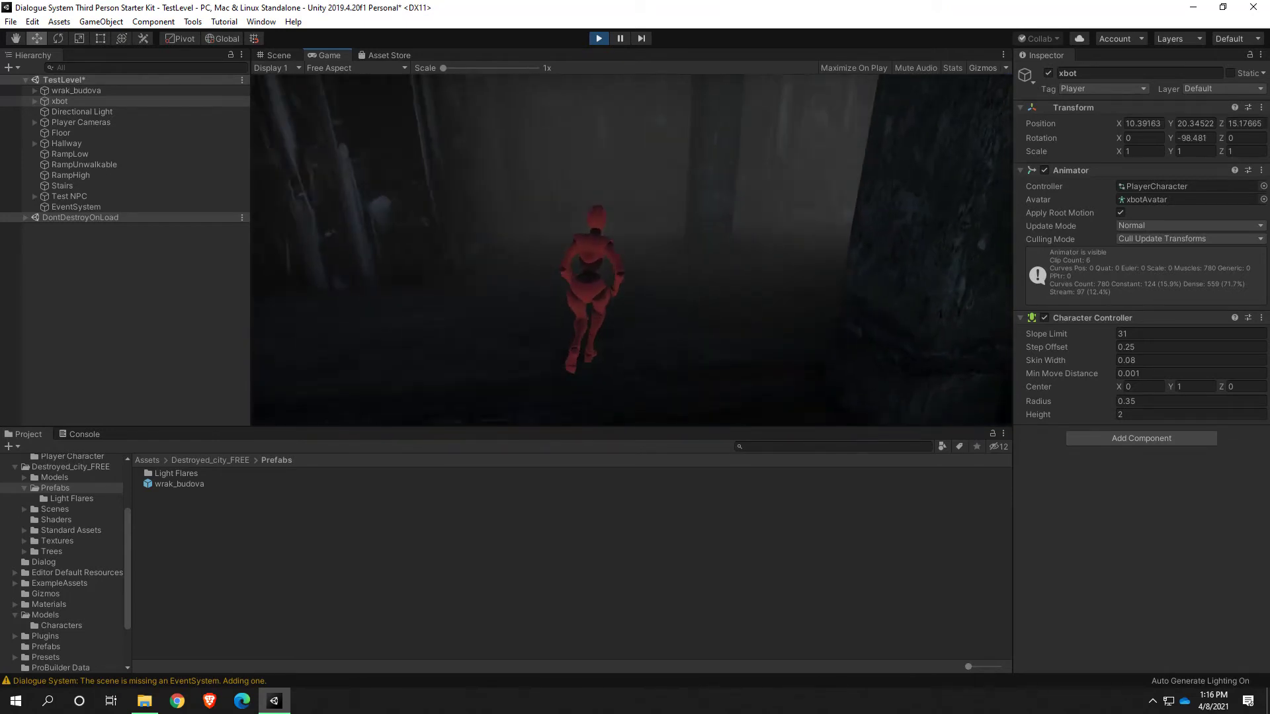
key(w)
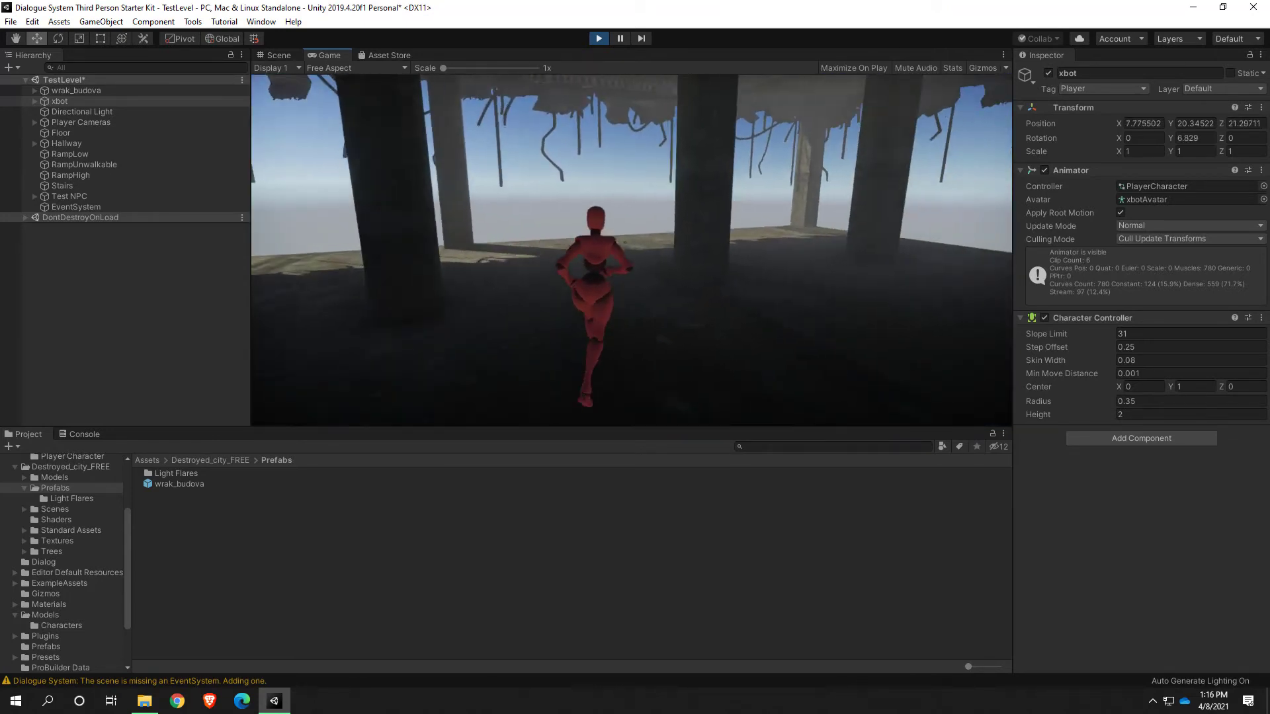
key(w)
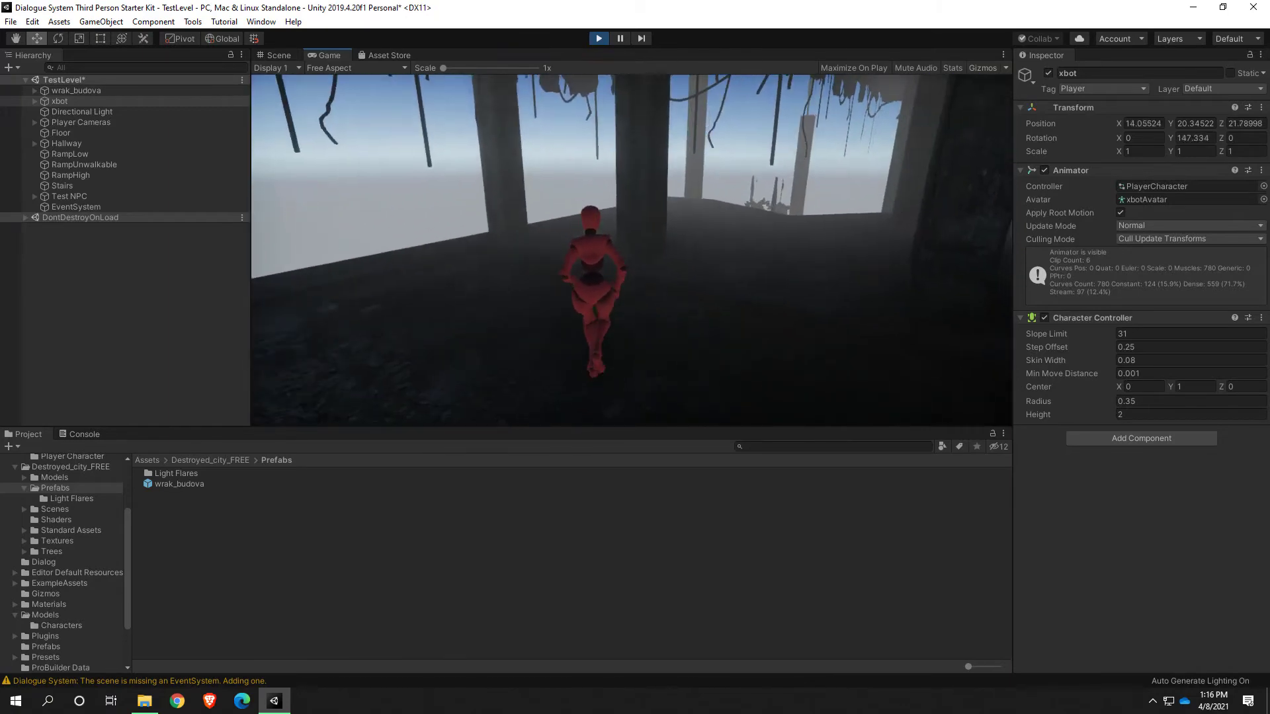
key(w)
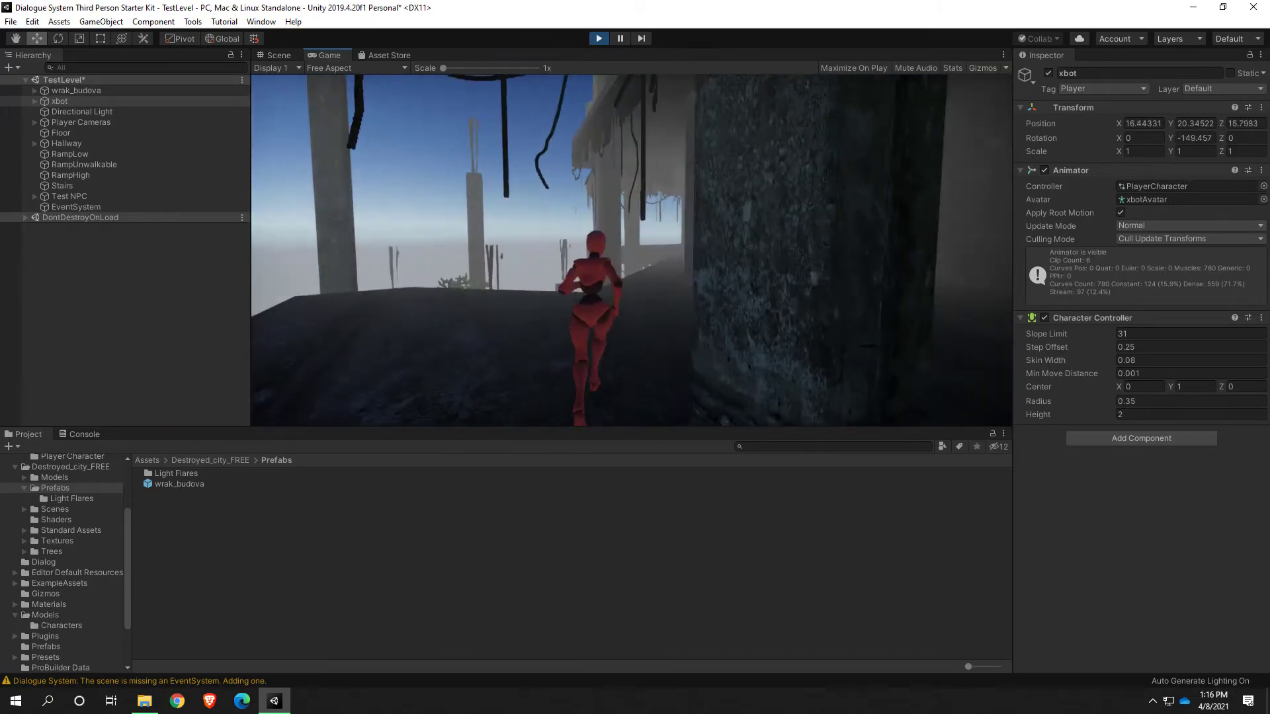
key(w)
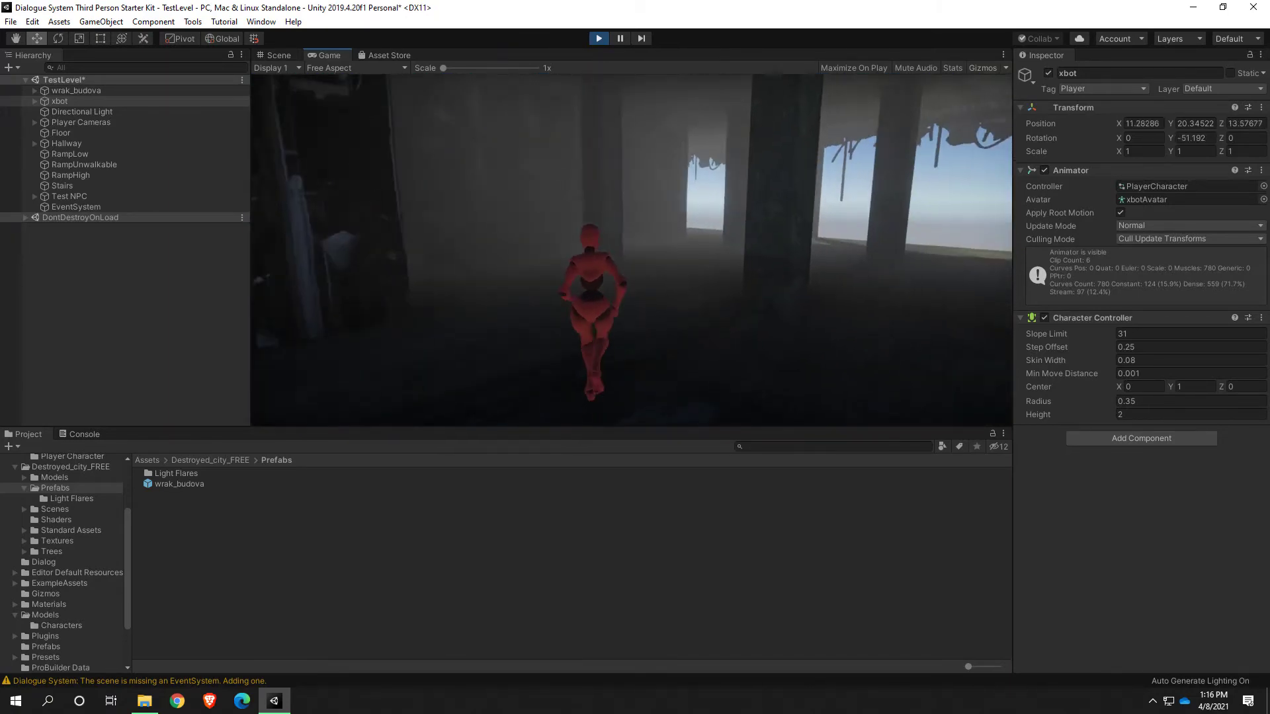
key(w)
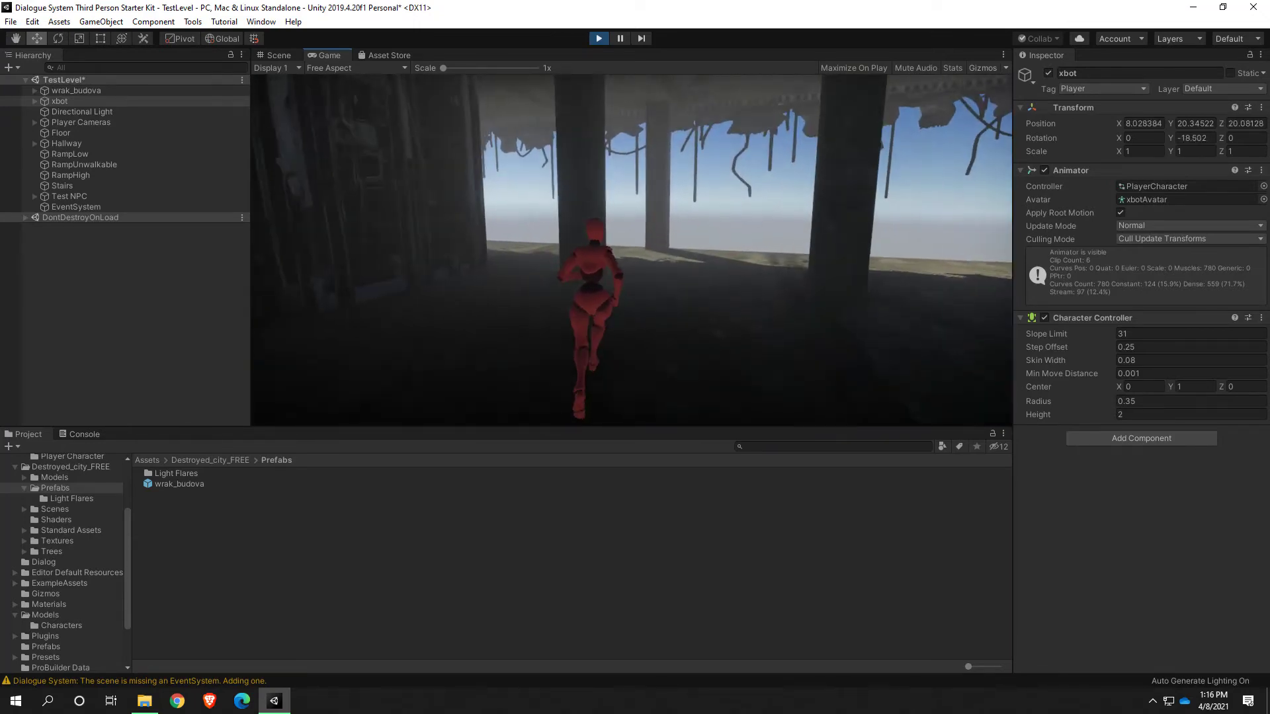
key(w)
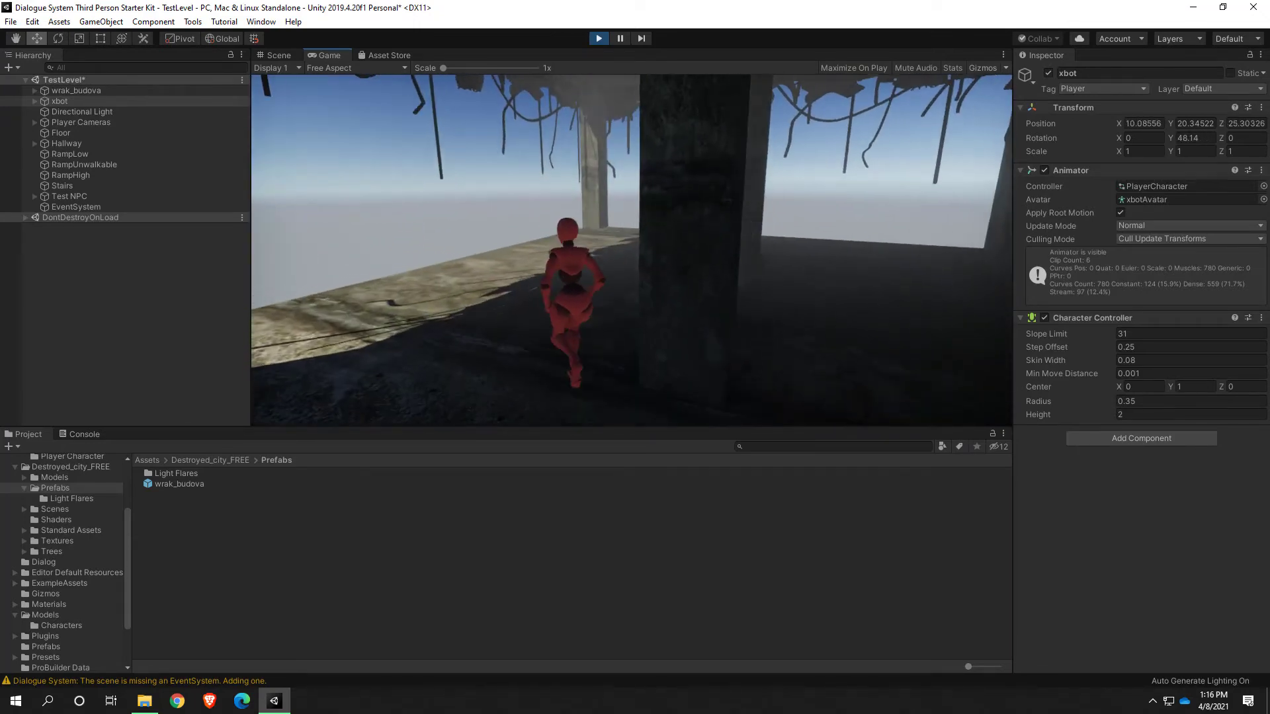
key(w)
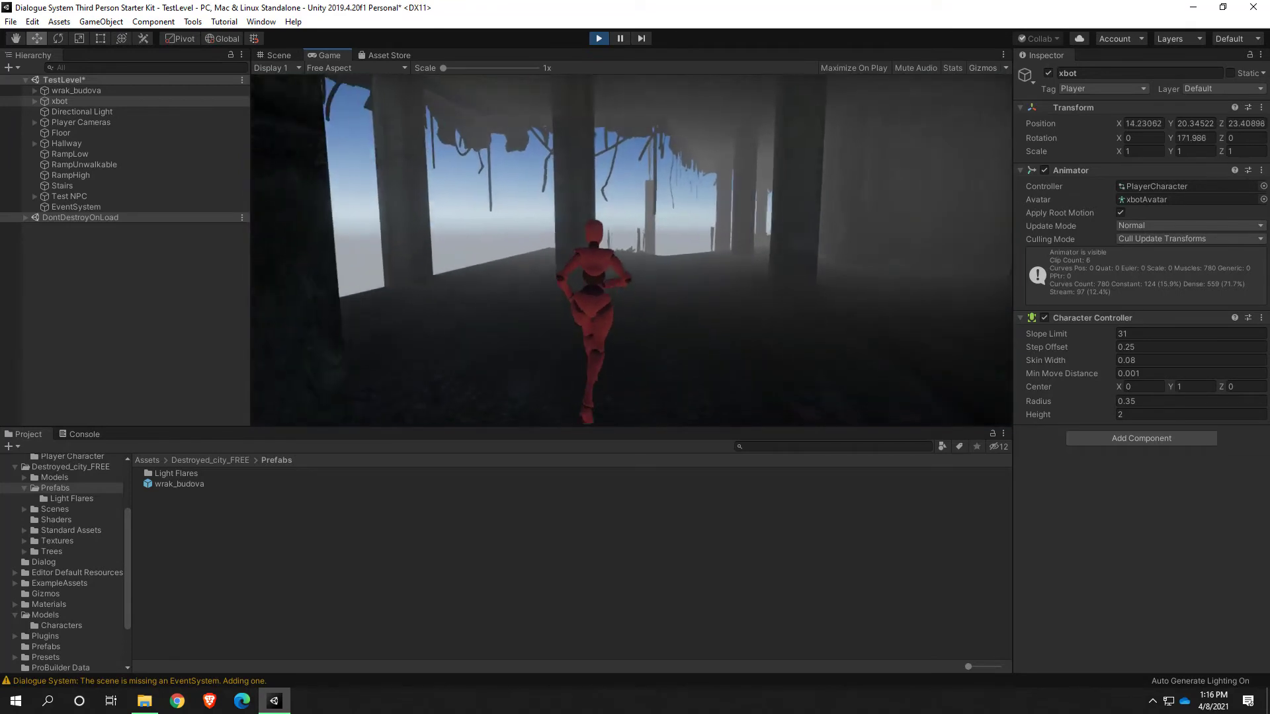
key(w)
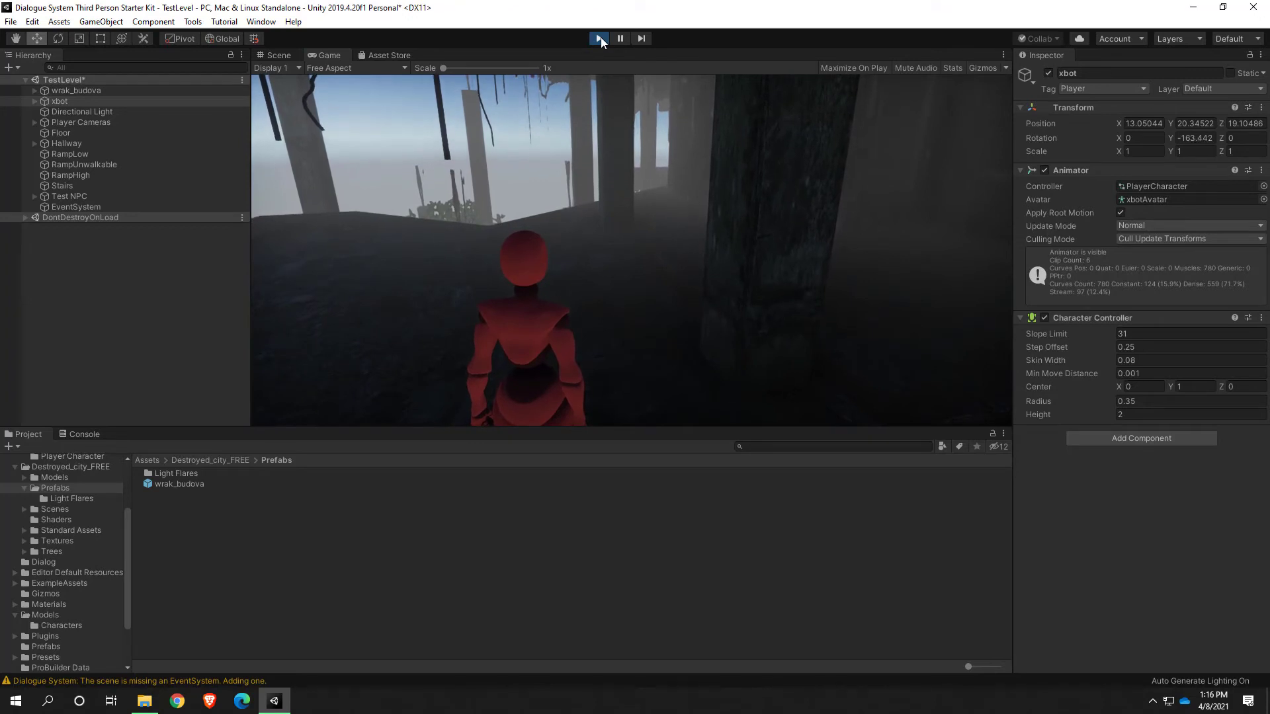
click(600, 37)
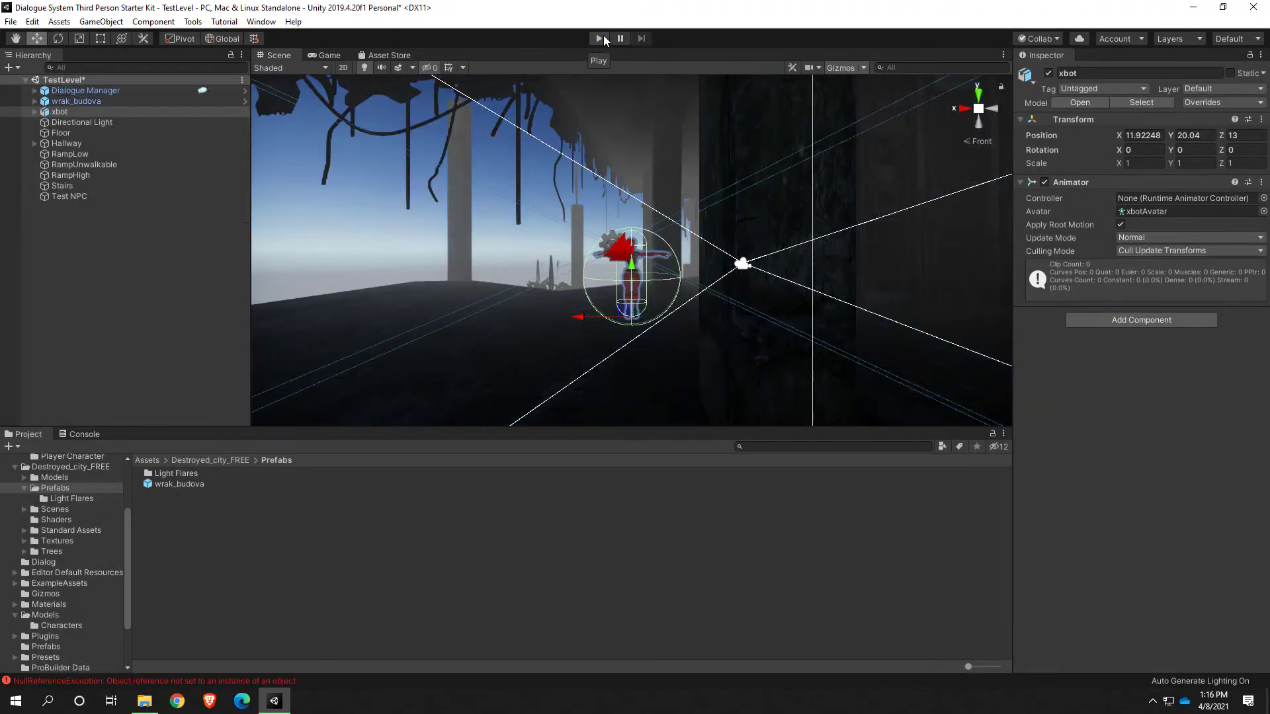
right_click(72, 485)
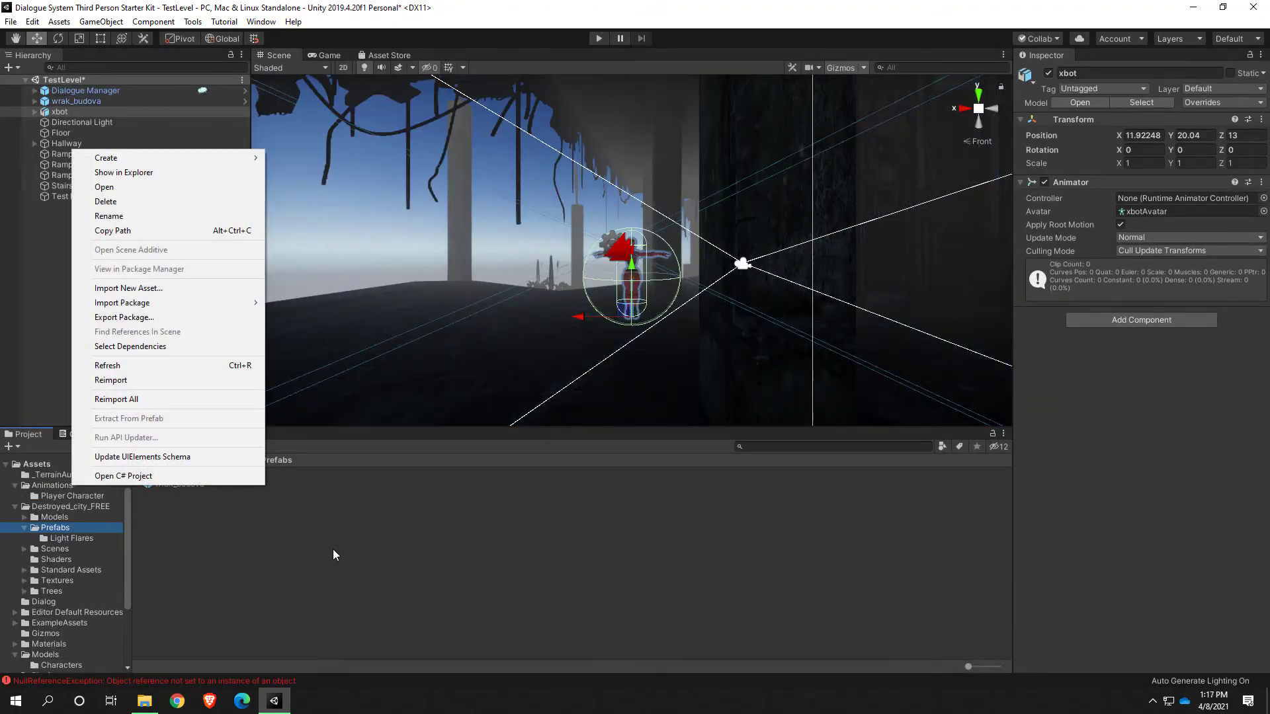
click(335, 551)
scroll(87, 502, up, 3)
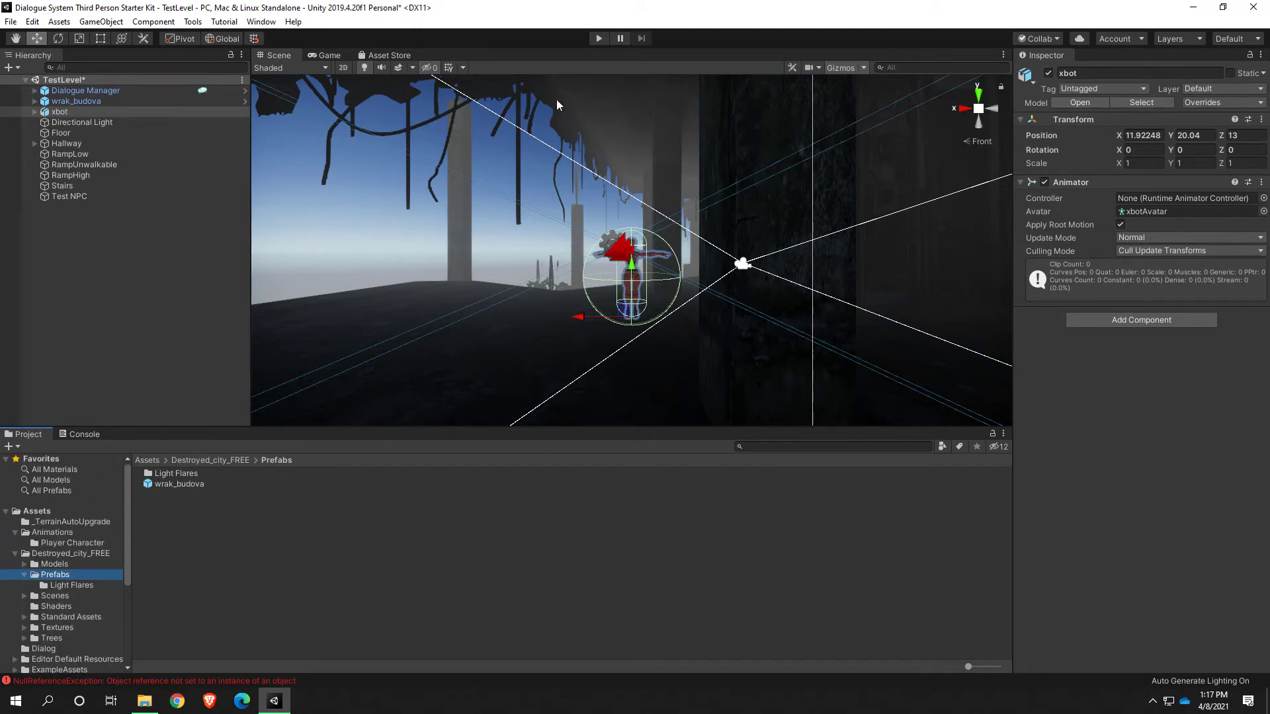
Step: Run TestLevel briefly once more to check xbot's starting spot in the building, and stop play mode
click(599, 40)
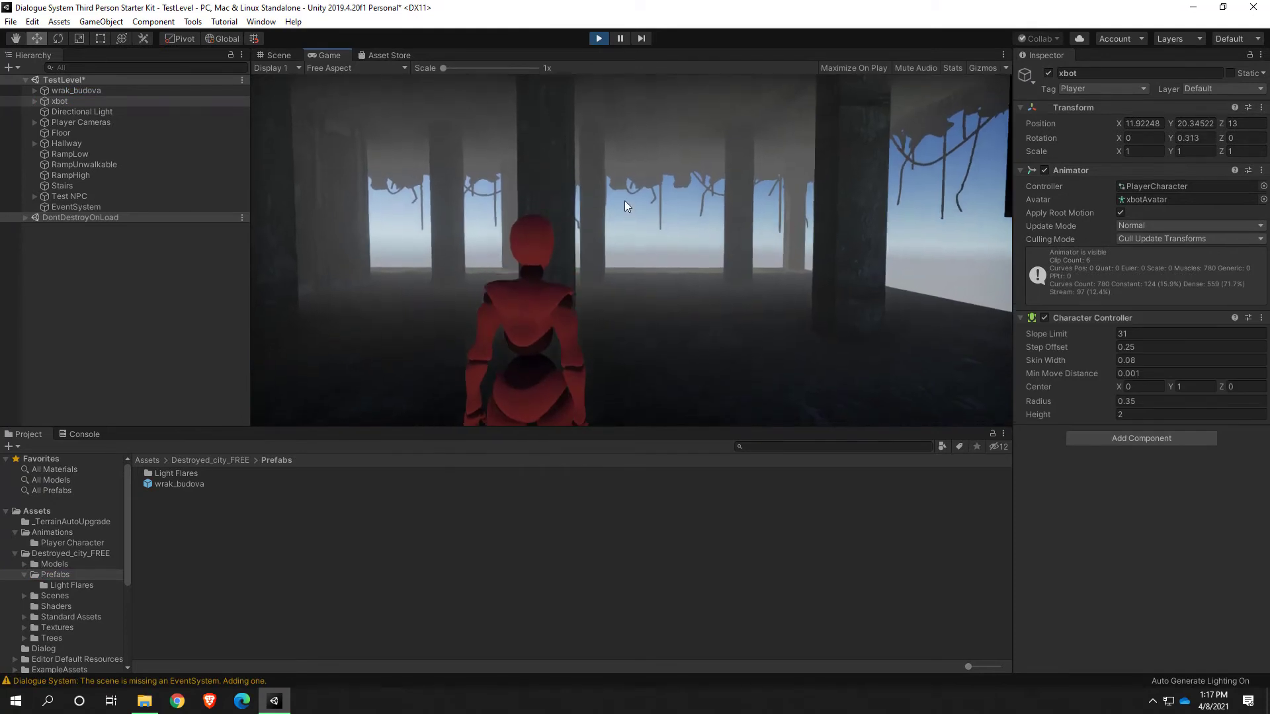
click(593, 40)
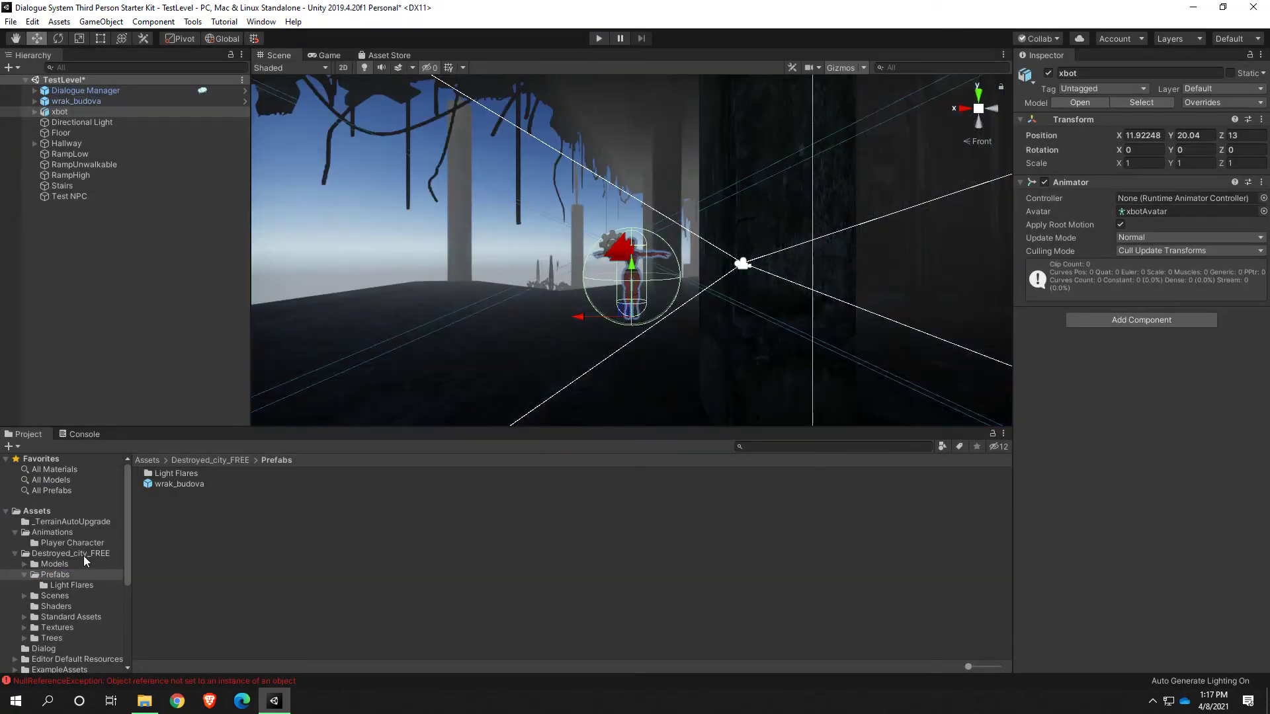
Step: Show the contents of the Destroyed_city_FREE asset folder and collapse its subfolders in the project tree
click(45, 554)
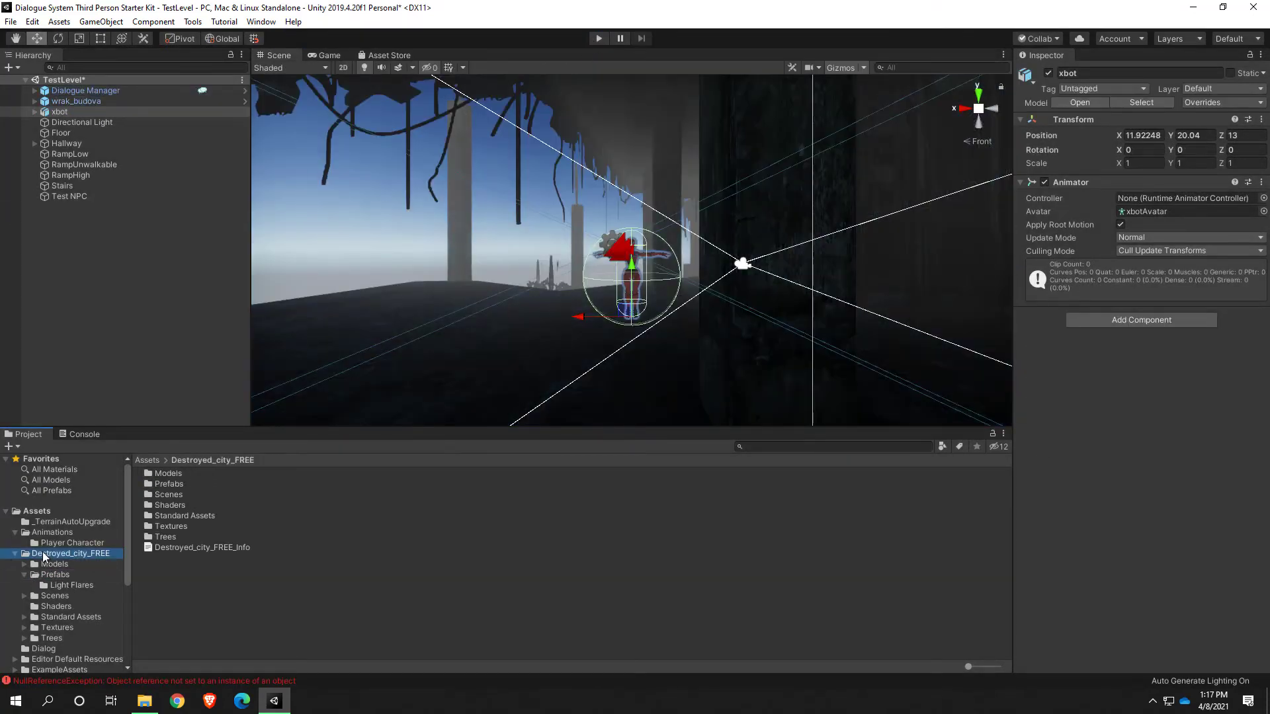
click(14, 554)
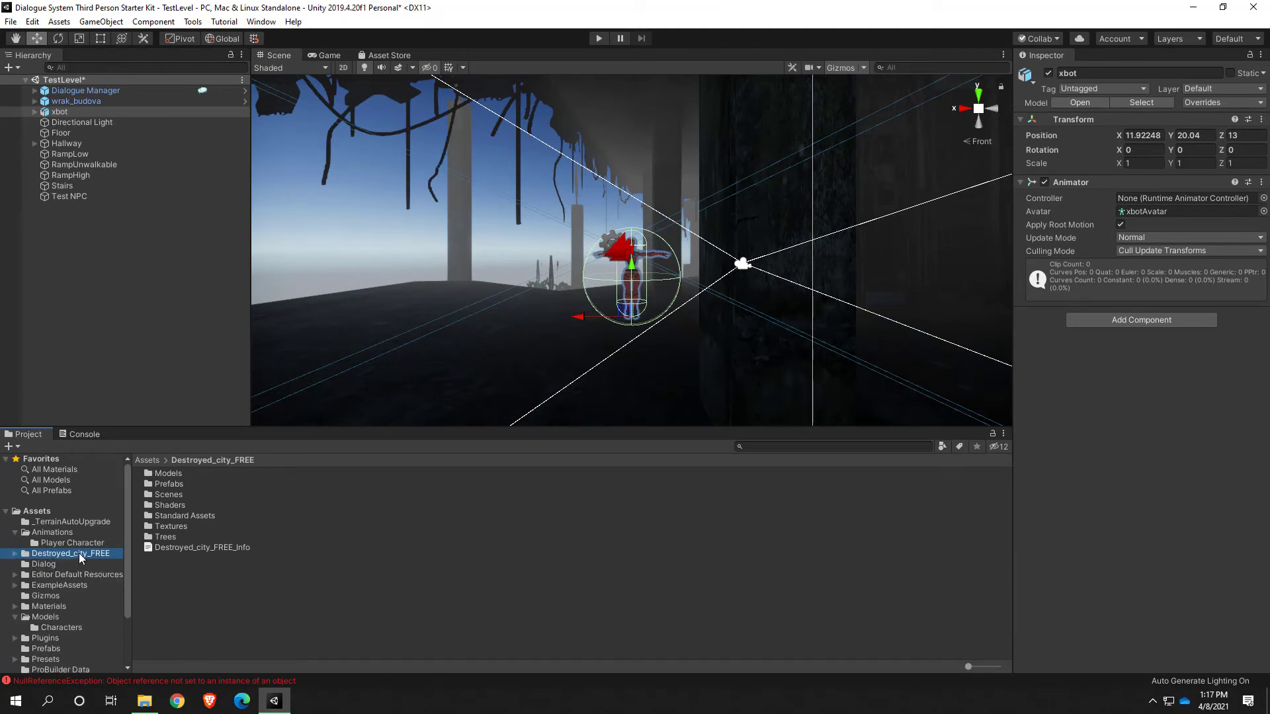
right_click(81, 558)
scroll(39, 579, down, 3)
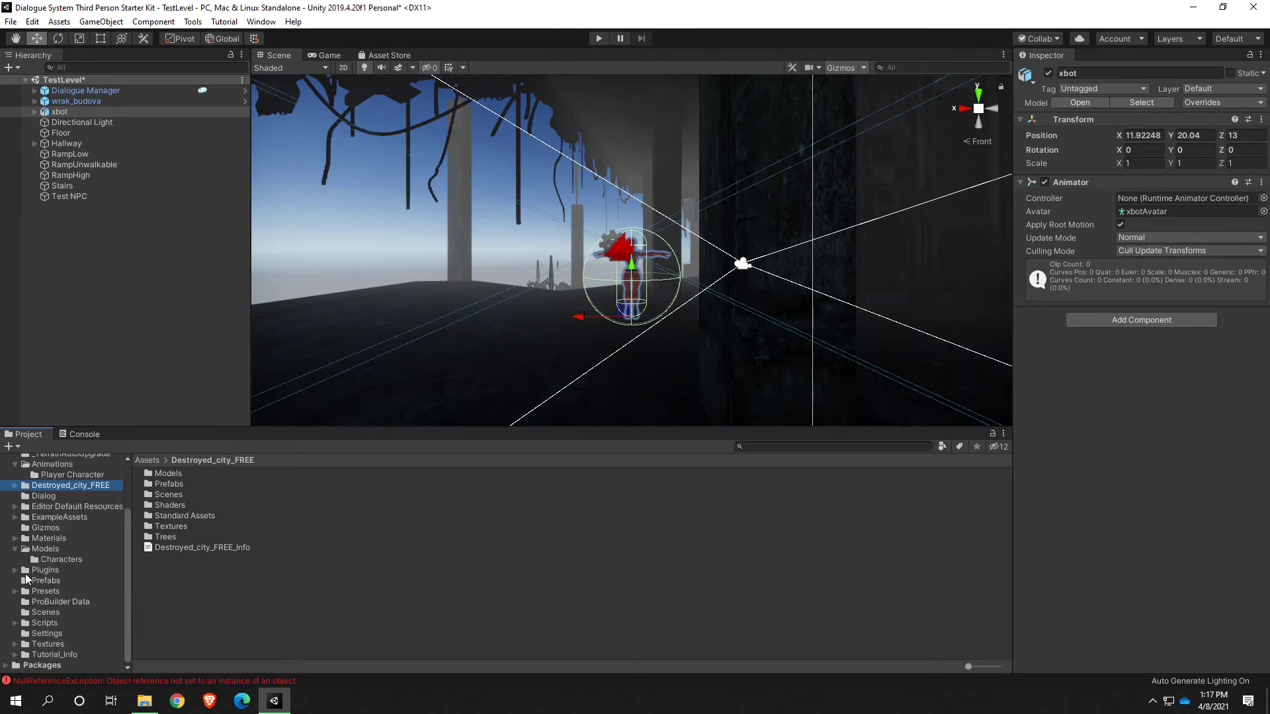
Step: Examine xbot and the surrounding pillars and floor of the building's upper level from several angles in the scene view
alt+drag(528, 337, 871, 349)
key(w)
right_drag(870, 349, 777, 323)
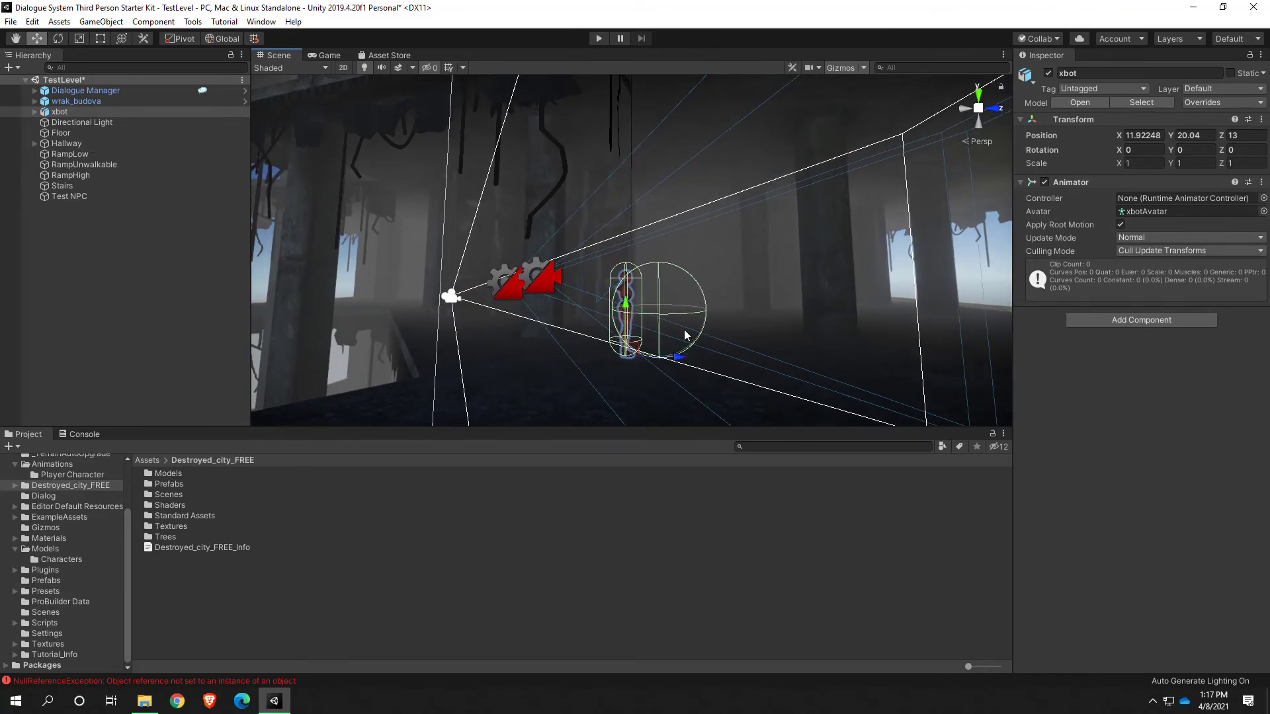
alt+drag(685, 335, 548, 399)
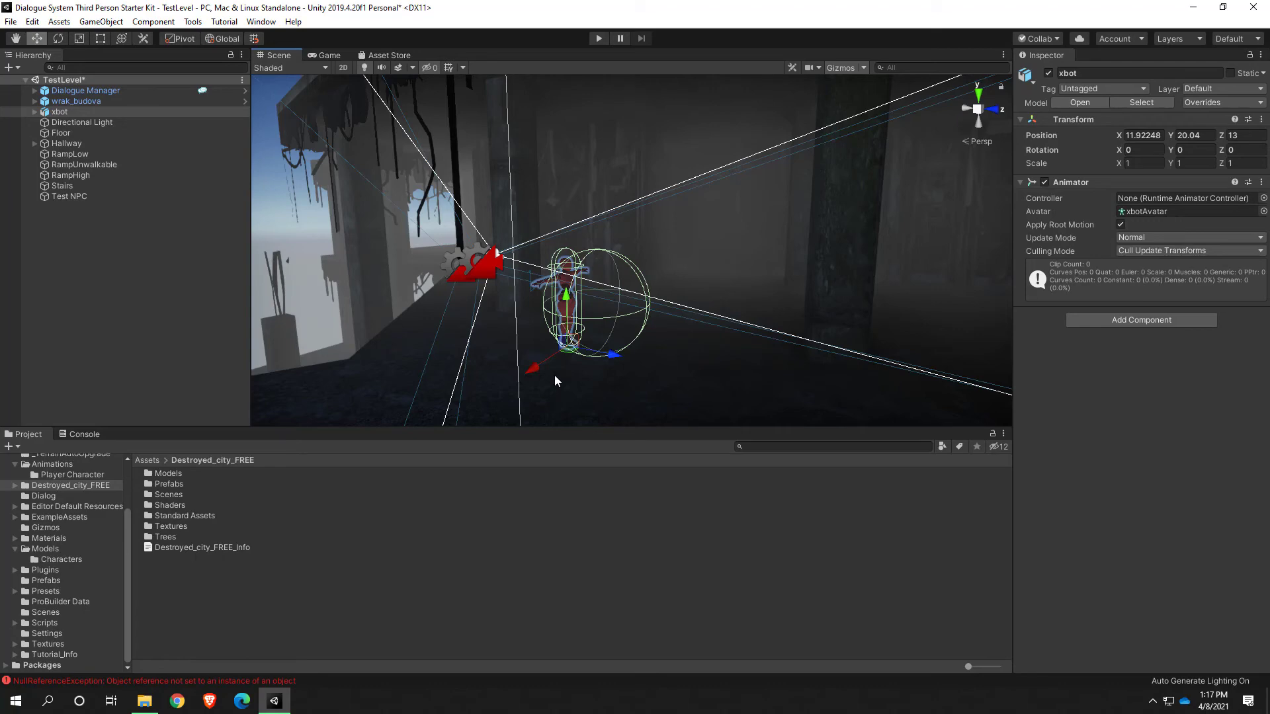
alt+drag(578, 359, 553, 320)
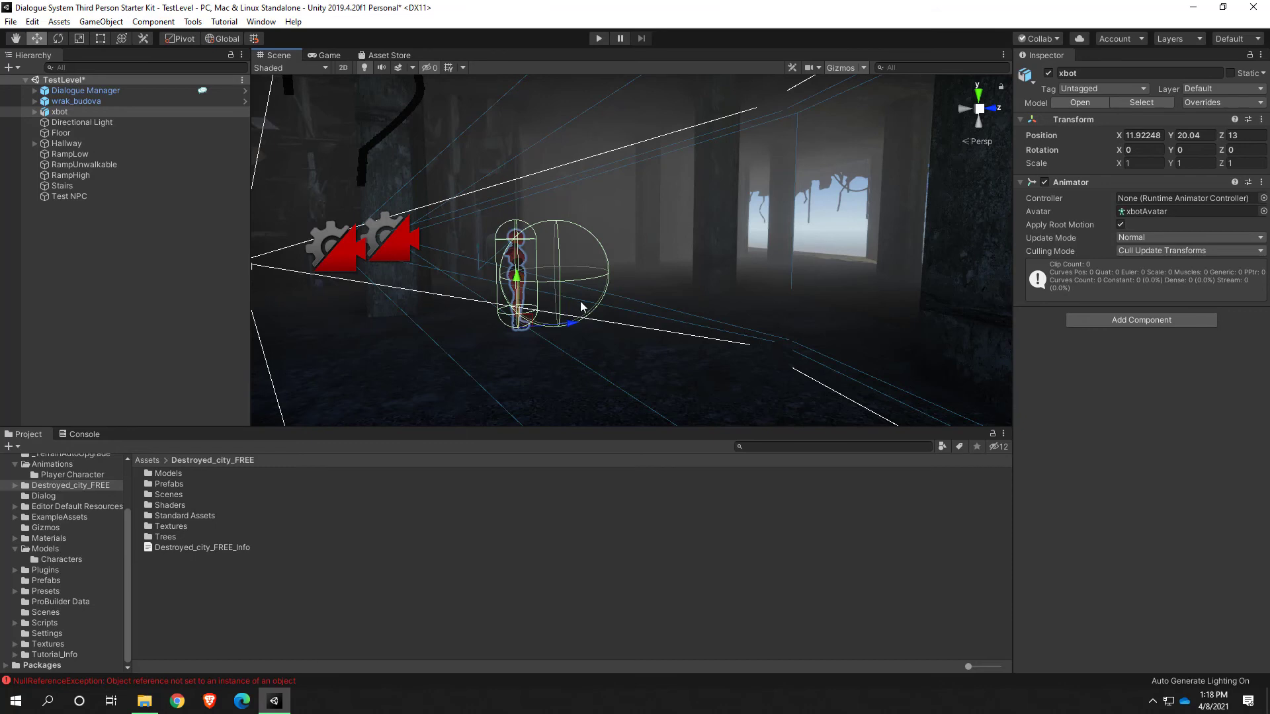
right_drag(615, 317, 548, 331)
key(w)
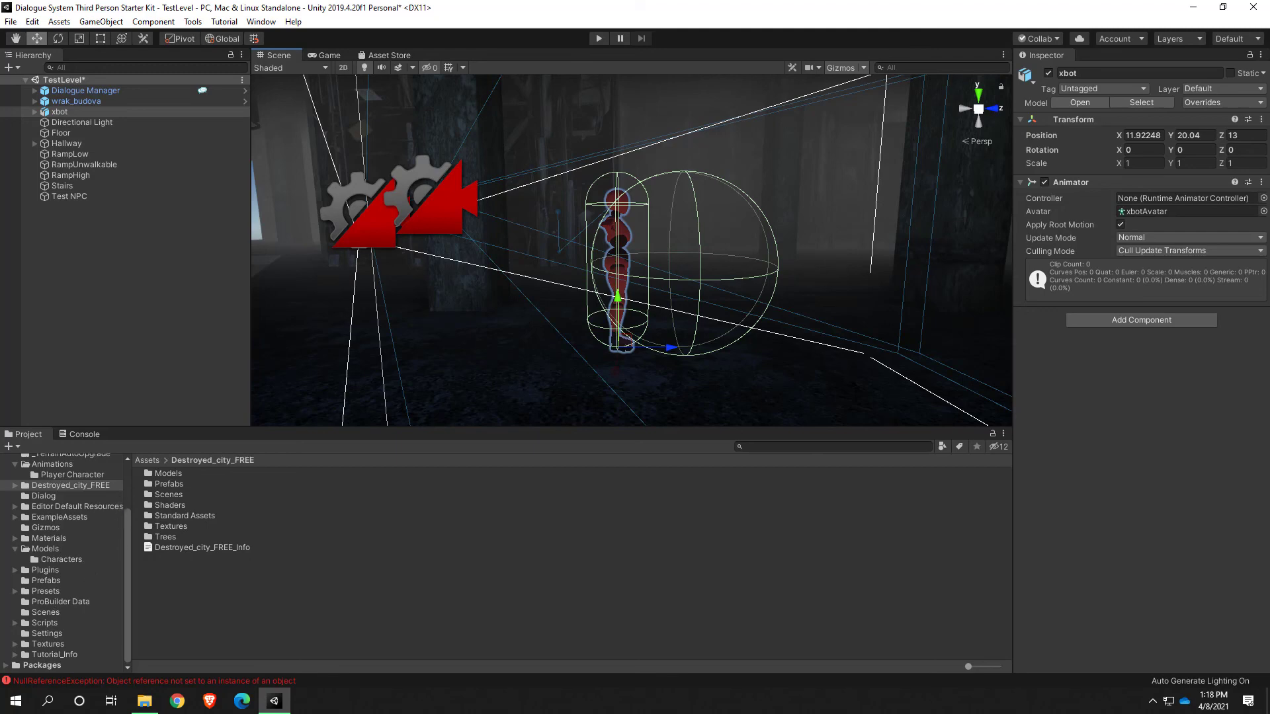
right_drag(379, 383, 589, 366)
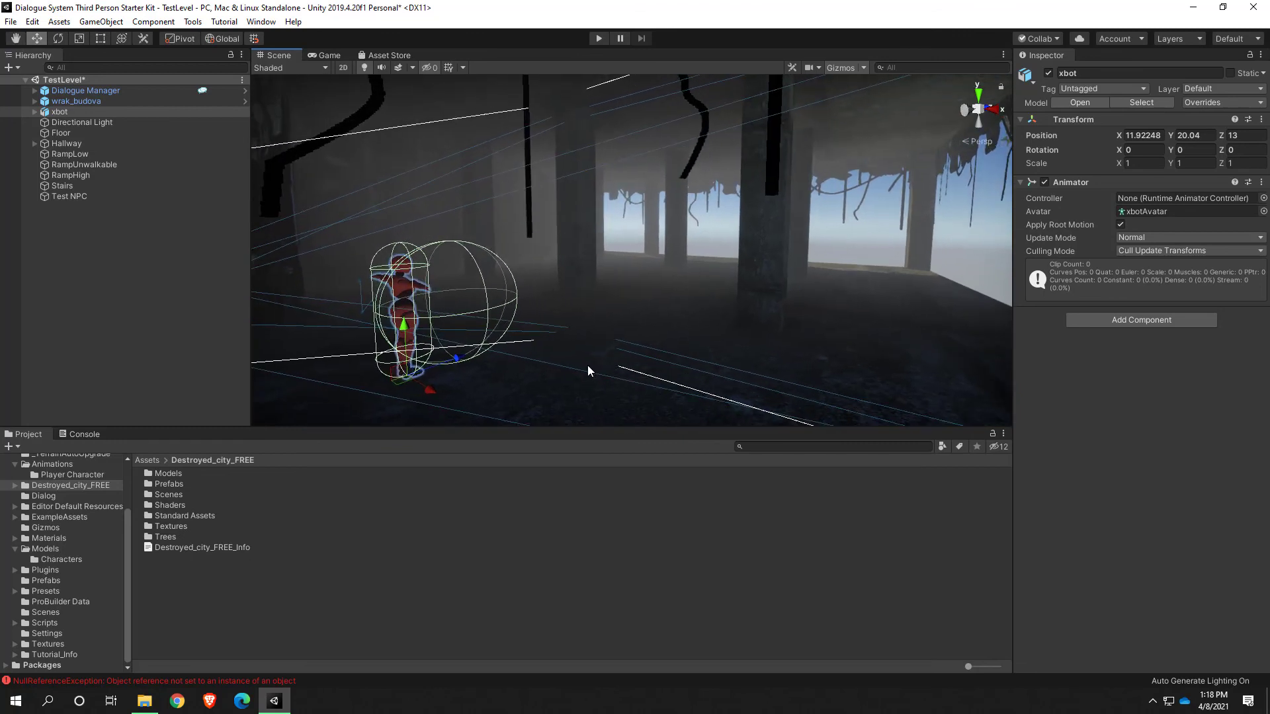